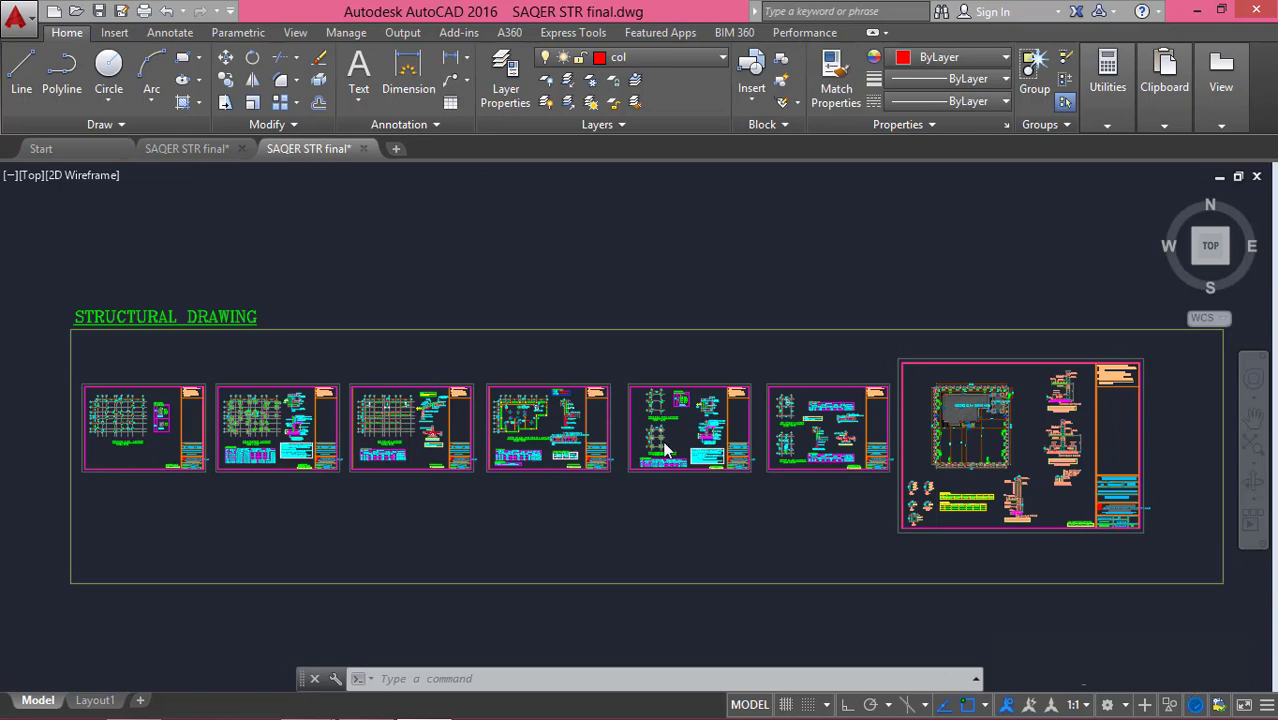
- Pan and zoom across the drawing sheets to the Roof Slab and Beam Layout
scroll(523, 455, up, 8)
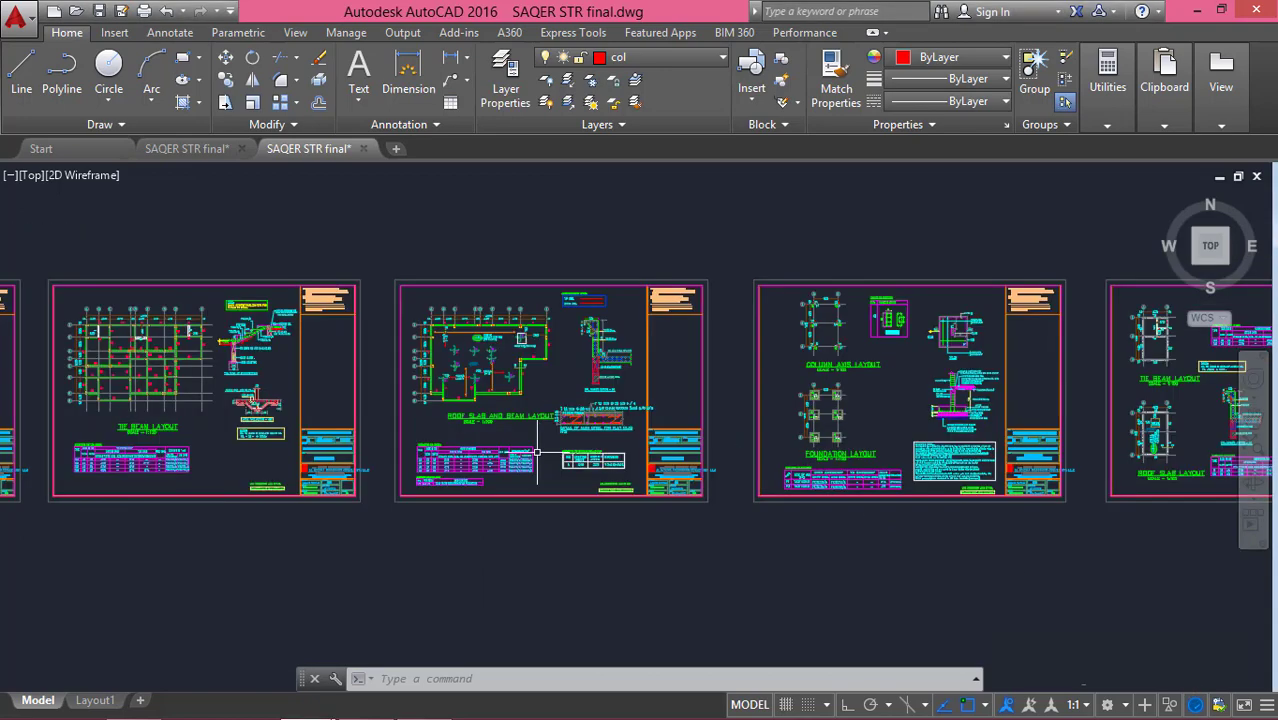
scroll(717, 455, down, 4)
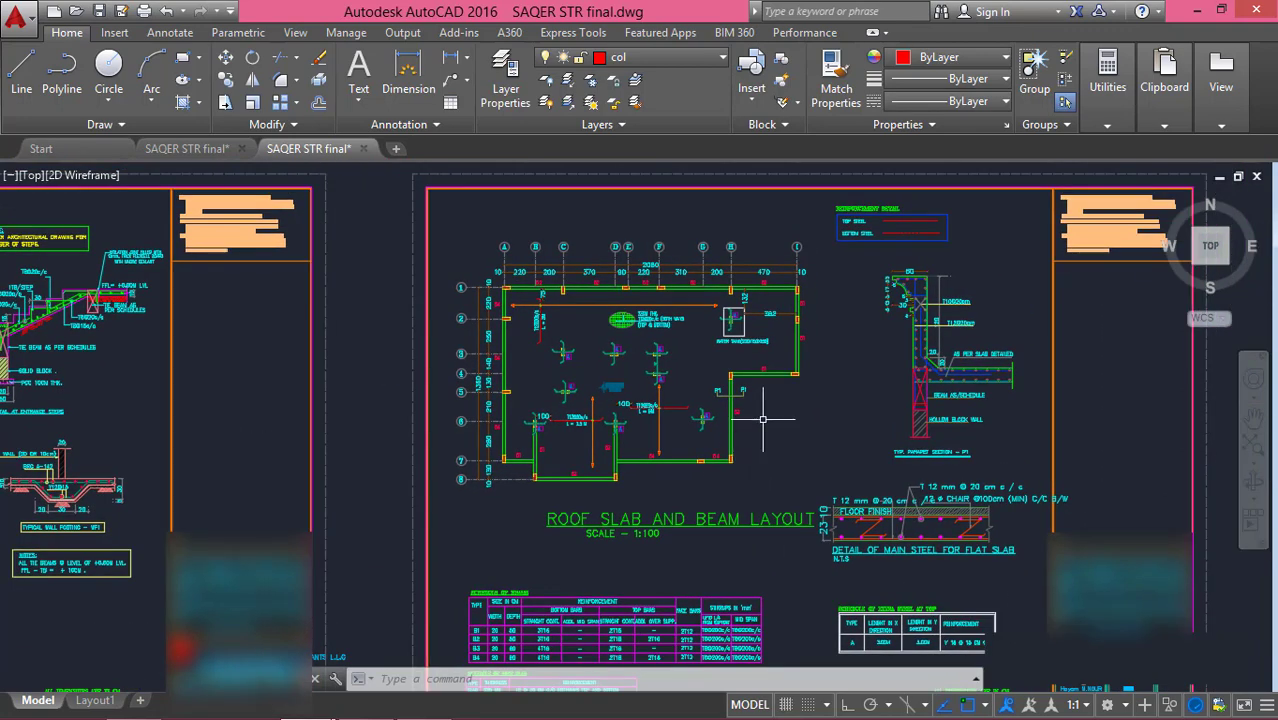
middle_drag(772, 421, 742, 441)
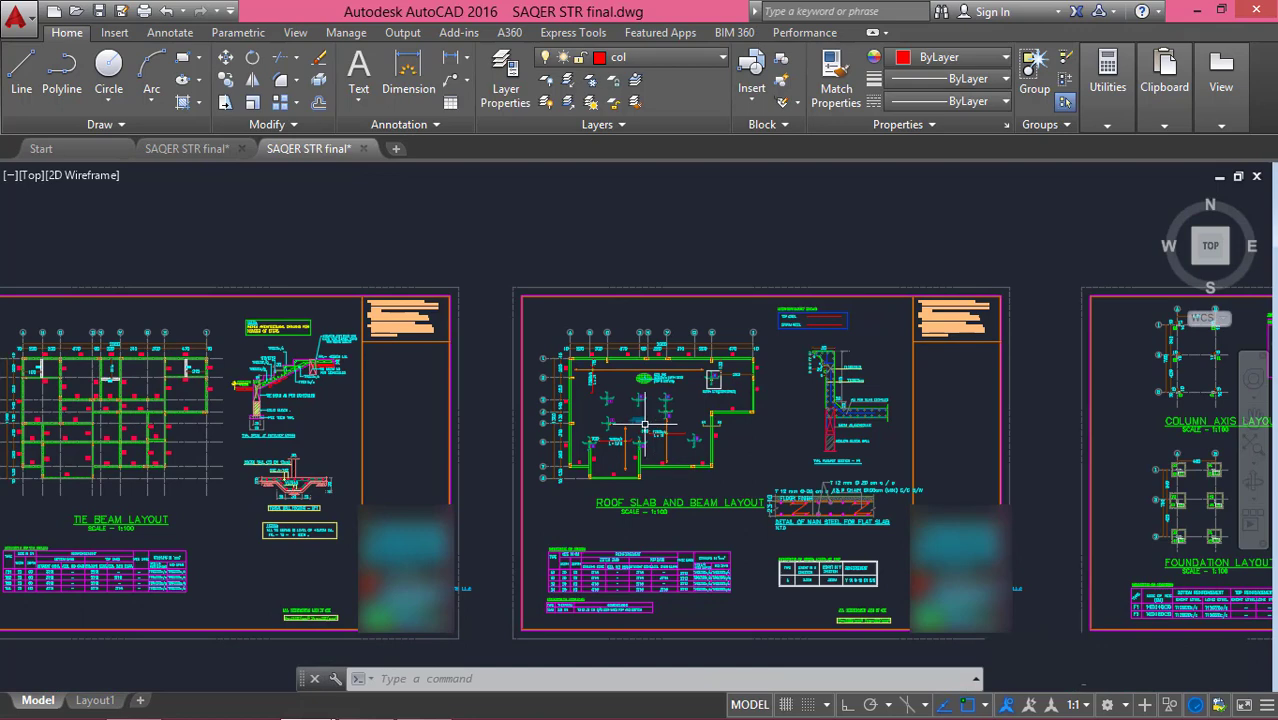
scroll(628, 413, up, 2)
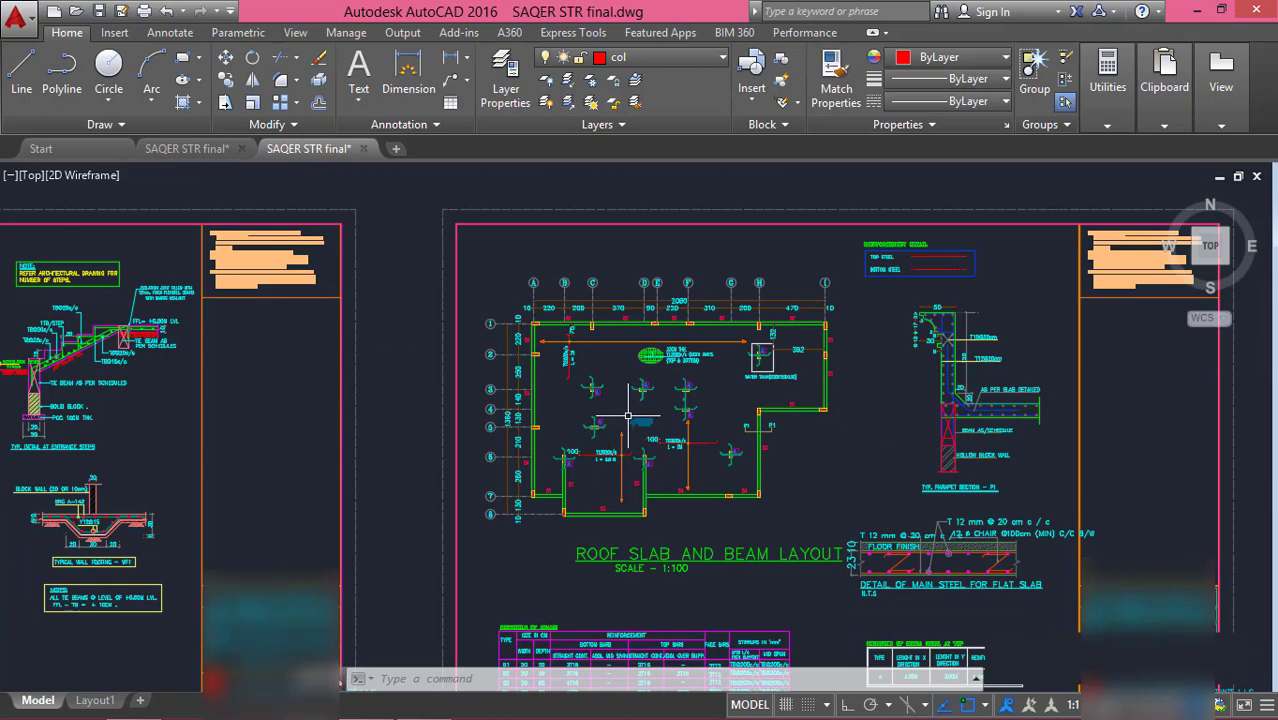
scroll(697, 423, up, 2)
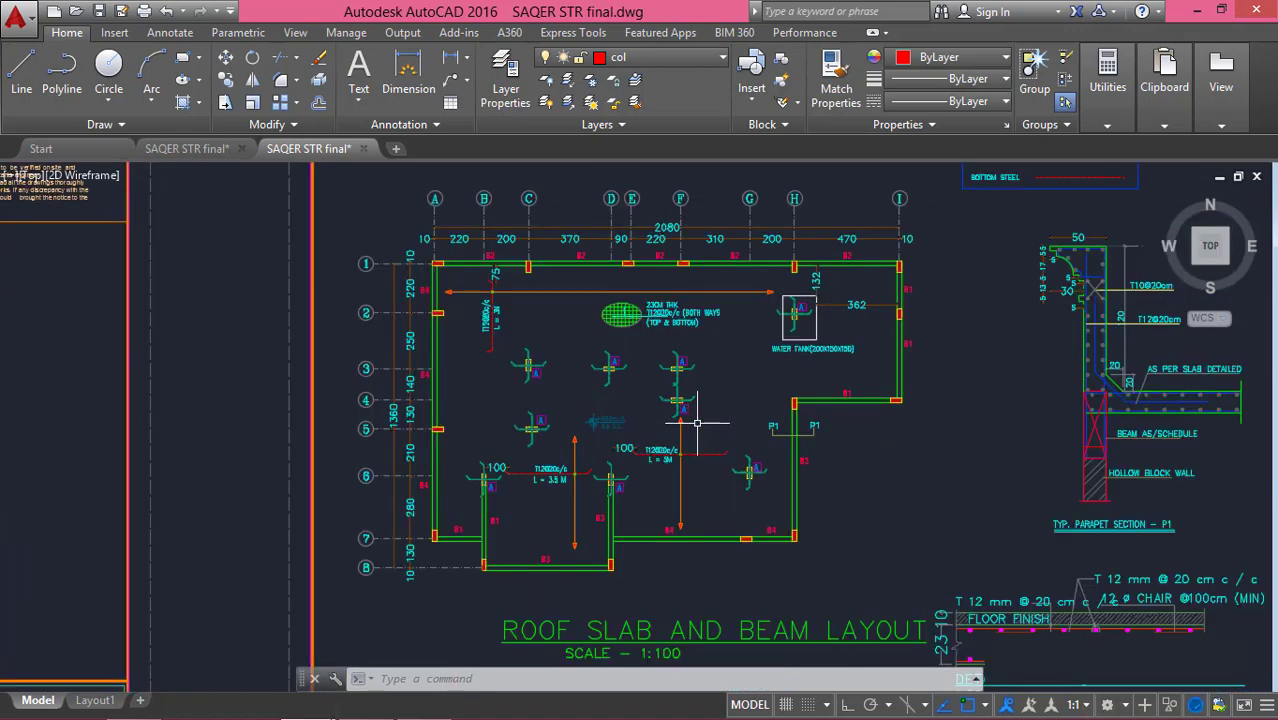
scroll(697, 423, down, 2)
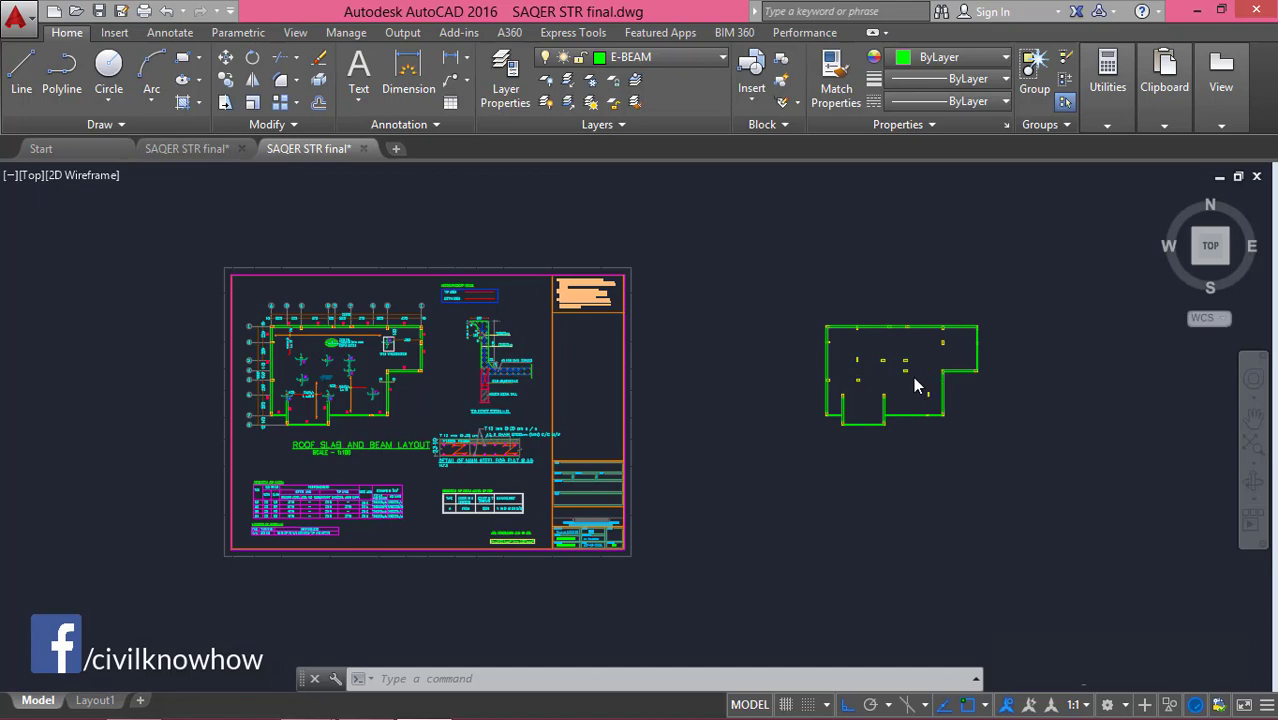
- Pan and zoom until the copied roof beam outline and its columns fill the viewport
scroll(913, 376, up, 6)
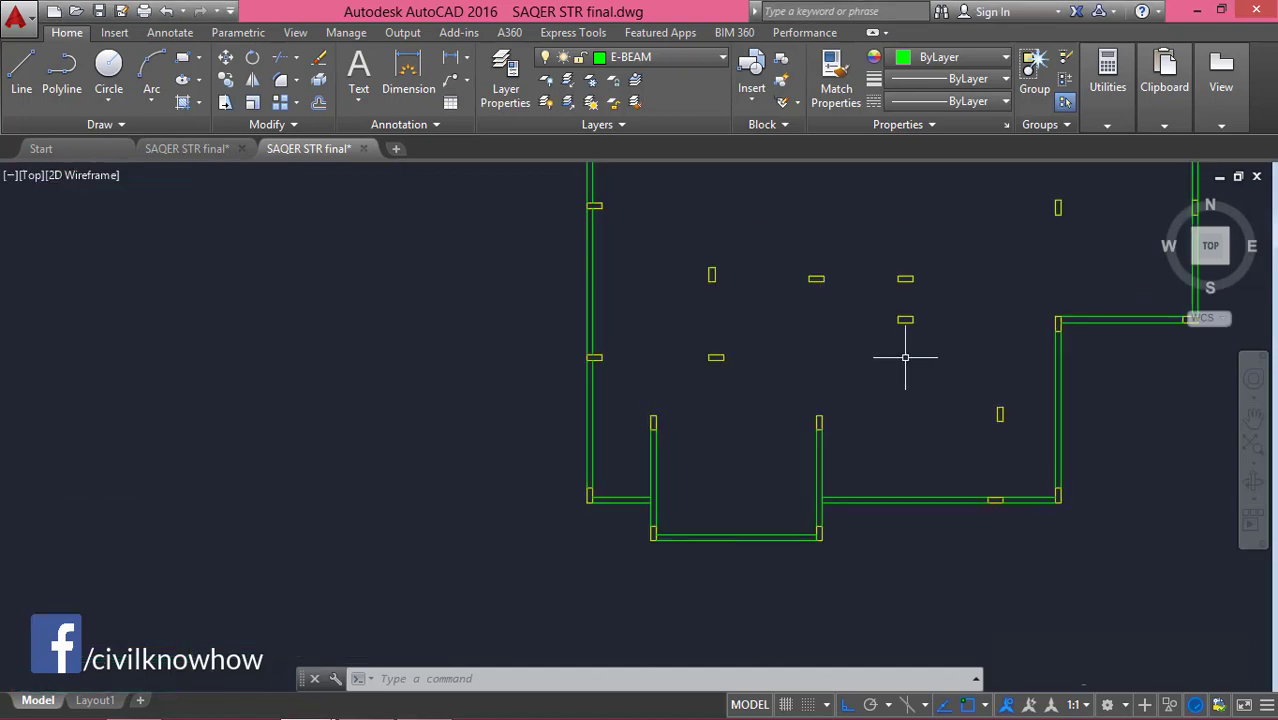
middle_drag(905, 357, 867, 397)
scroll(867, 397, down, 2)
scroll(850, 379, up, 2)
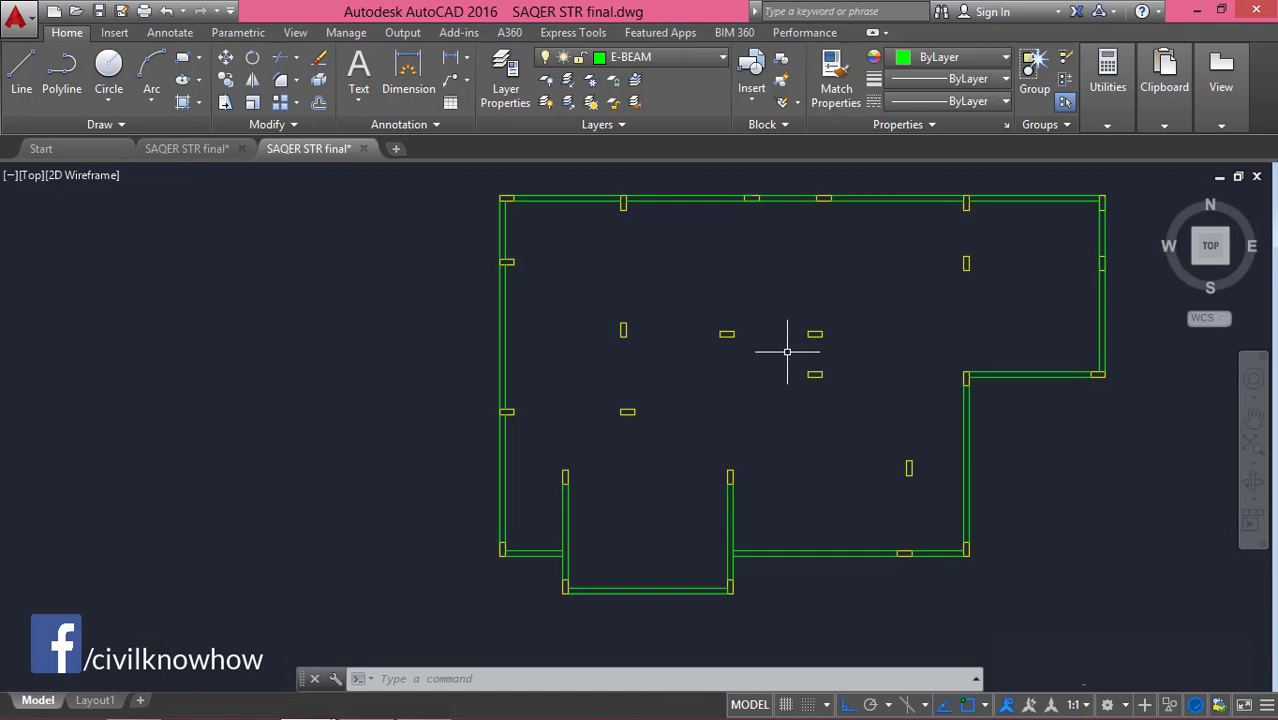
- Start the OFFSET command with an offset distance of 10
text(Oss)
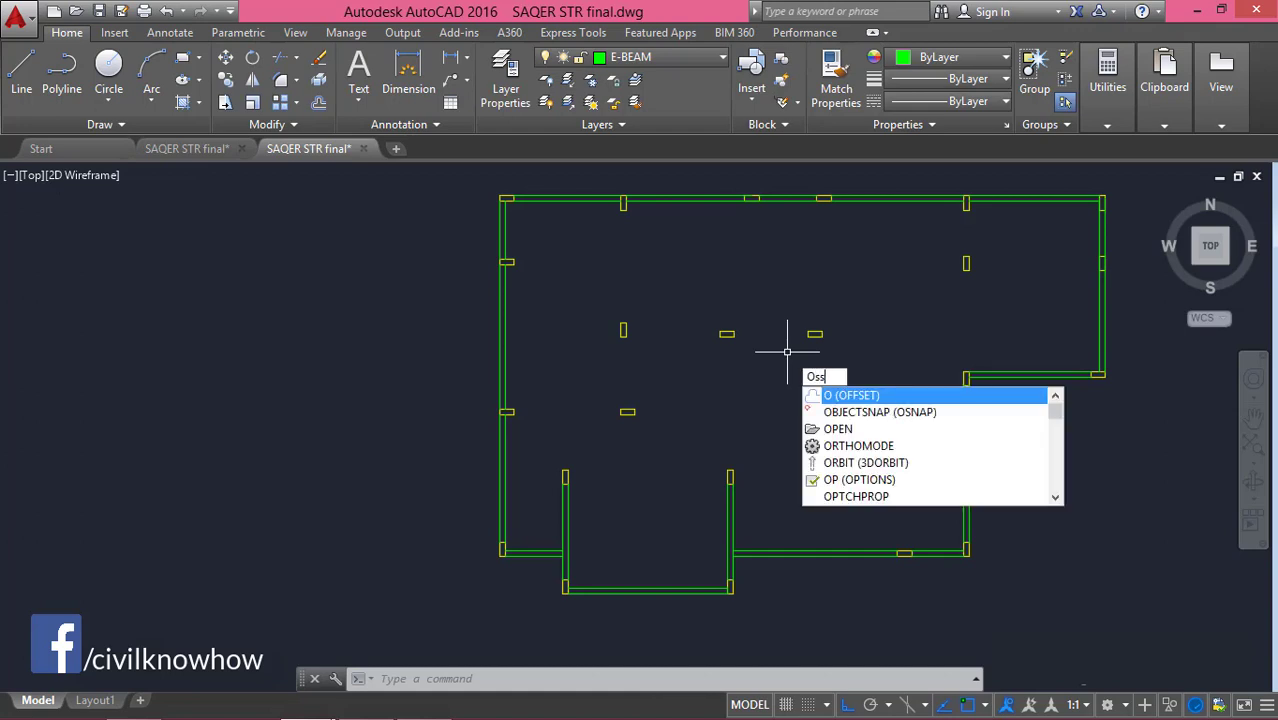
key(BackSpace)
key(BackSpace)
click(863, 395)
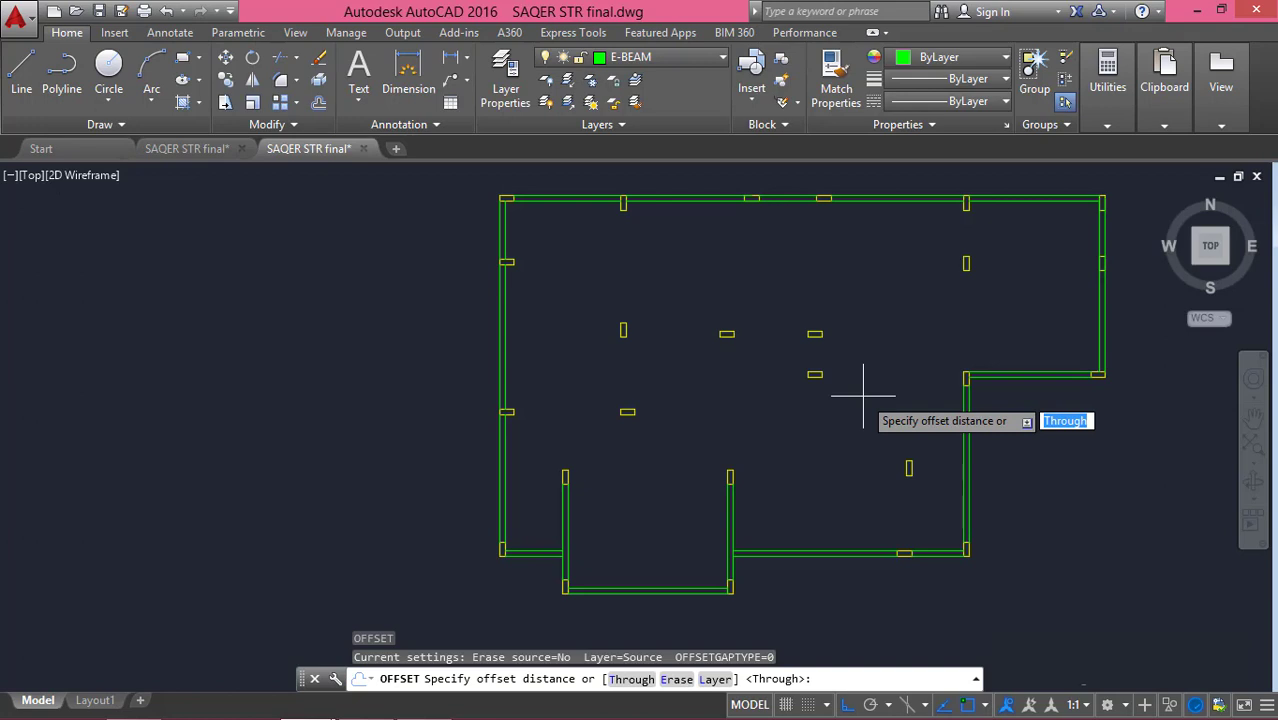
text(10)
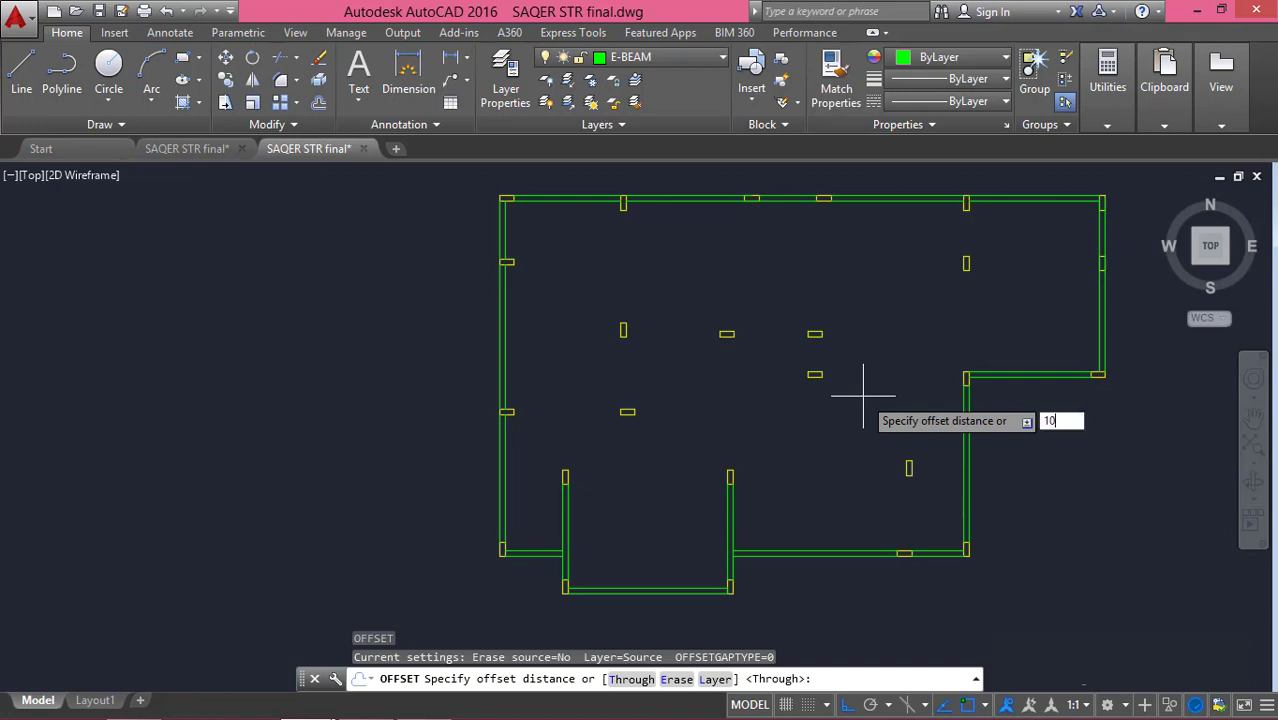
key(Return)
- Offset the top beam lines by 10 to give each a parallel copy
scroll(540, 197, up, 4)
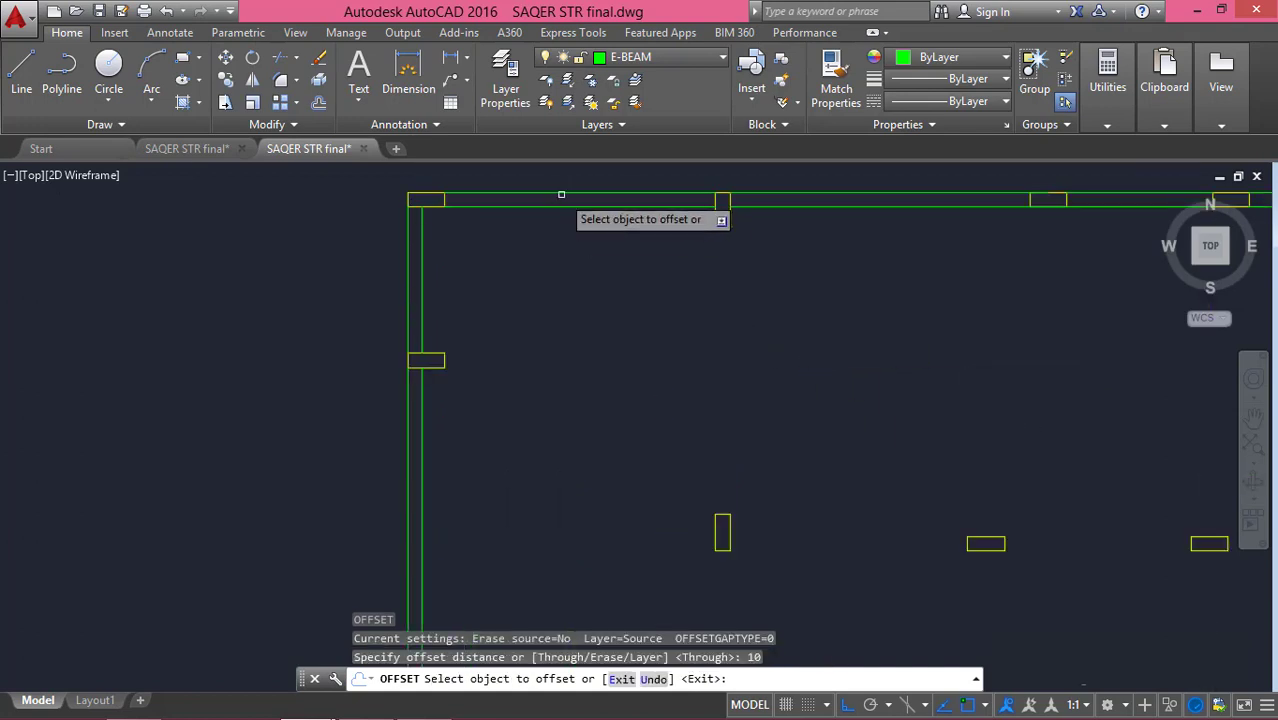
click(560, 197)
click(795, 191)
click(795, 191)
click(800, 215)
scroll(890, 277, down, 3)
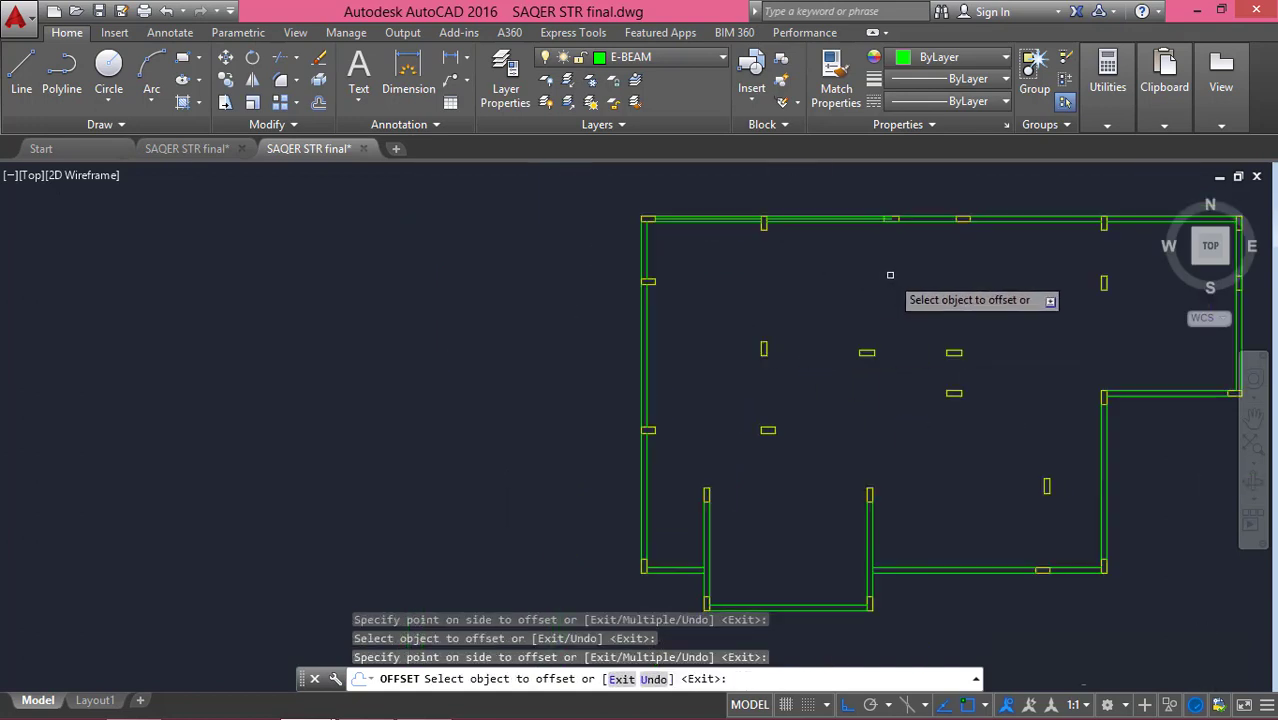
scroll(713, 237, up, 3)
click(700, 185)
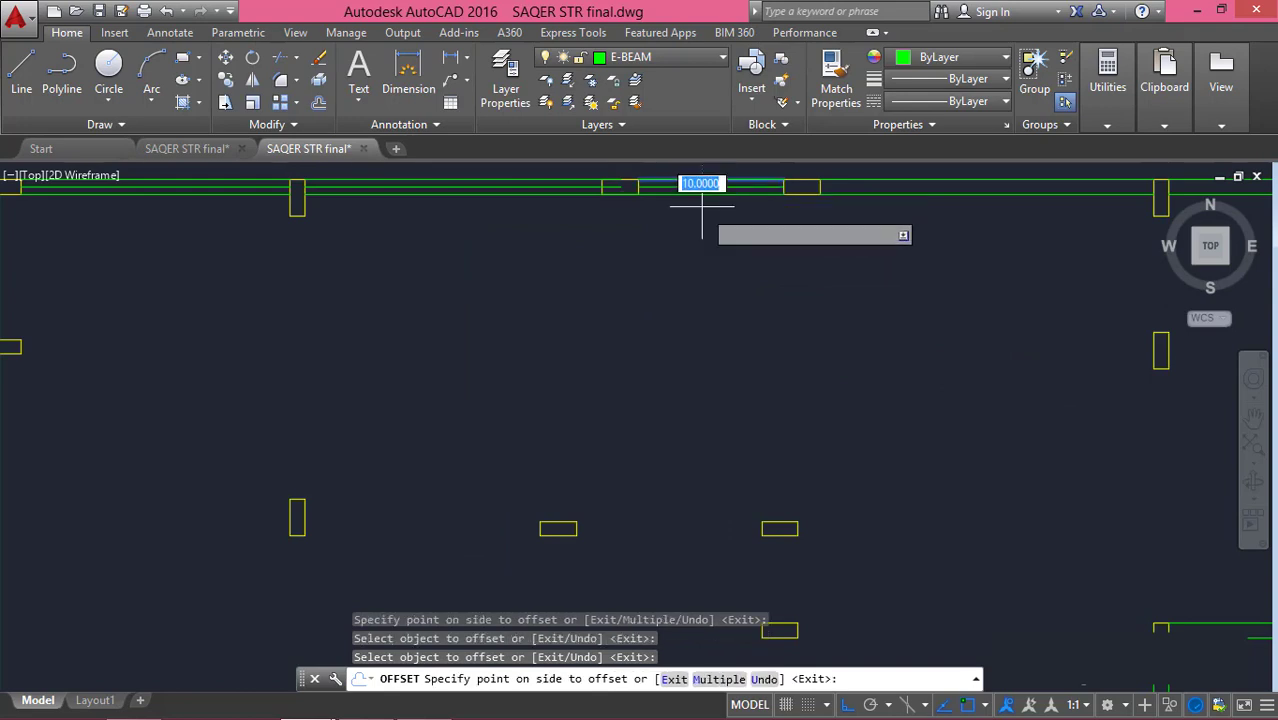
click(700, 207)
scroll(747, 233, down, 3)
scroll(739, 209, up, 3)
click(739, 209)
click(742, 200)
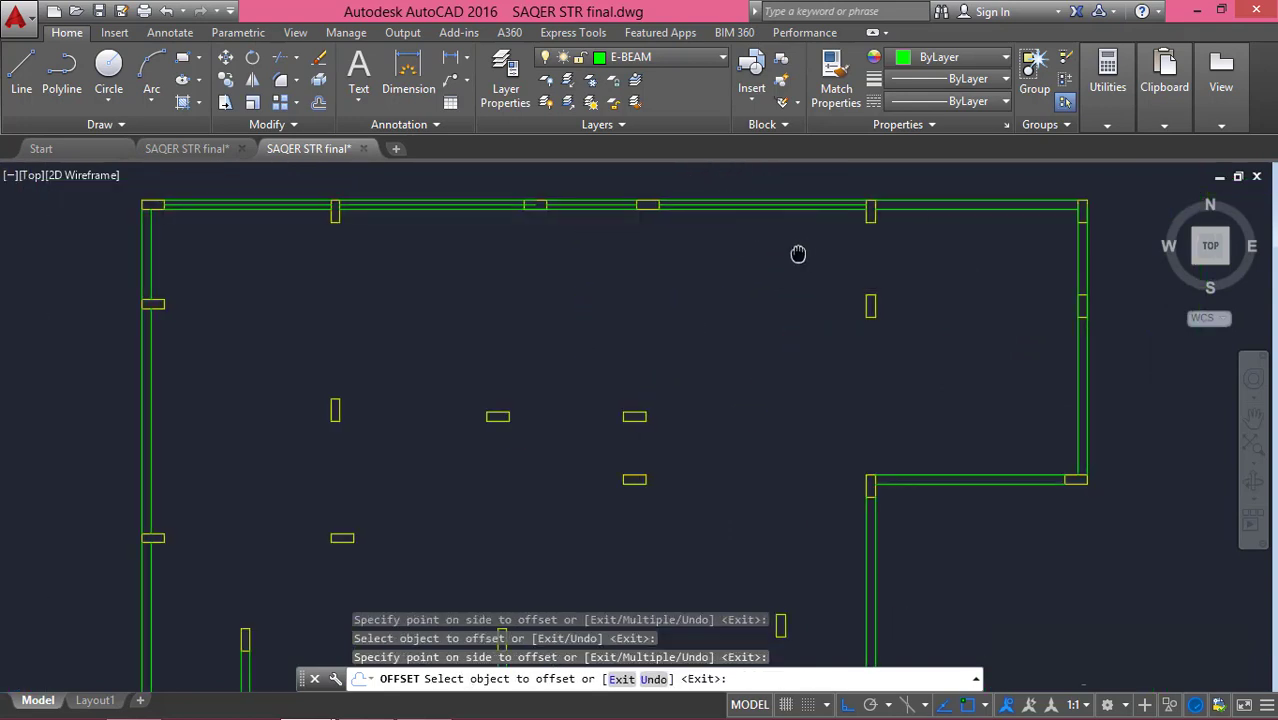
scroll(805, 245, up, 3)
click(817, 228)
click(822, 245)
scroll(870, 285, down, 3)
scroll(859, 245, up, 3)
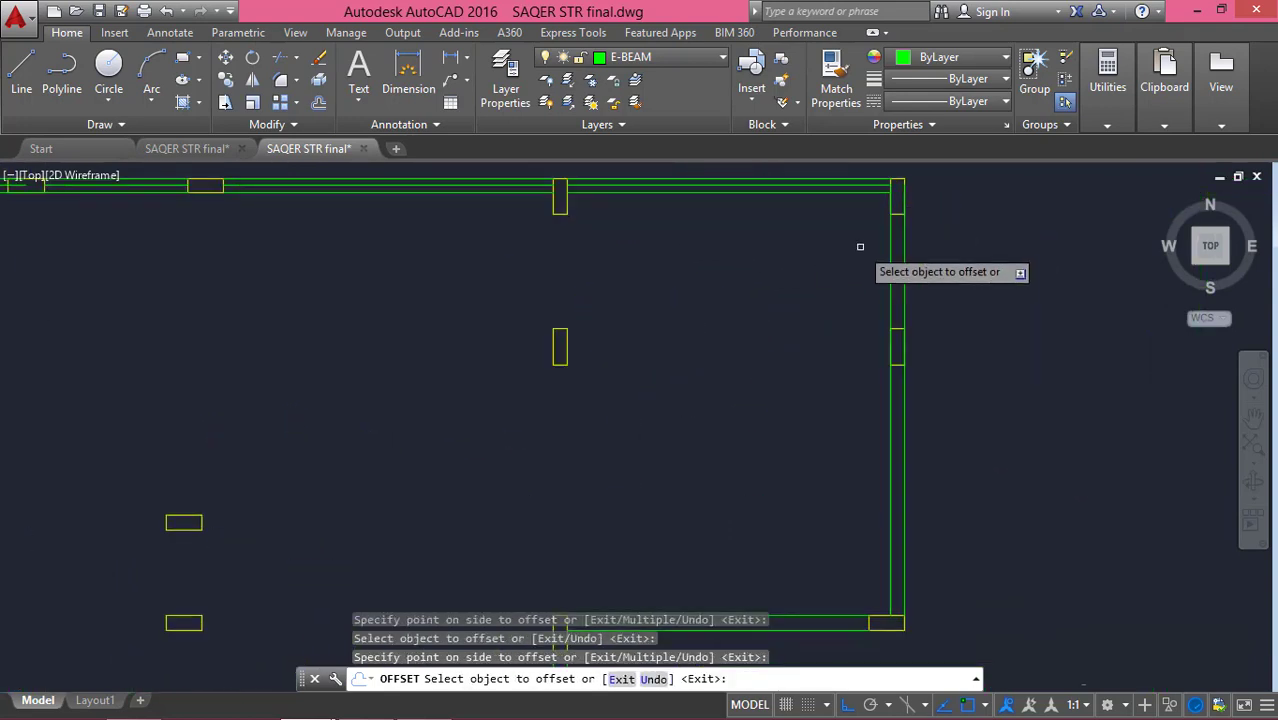
- Offset the right, horizontal and corner beam lines by 10 as well
click(904, 246)
click(888, 300)
scroll(876, 363, down, 3)
scroll(827, 277, up, 4)
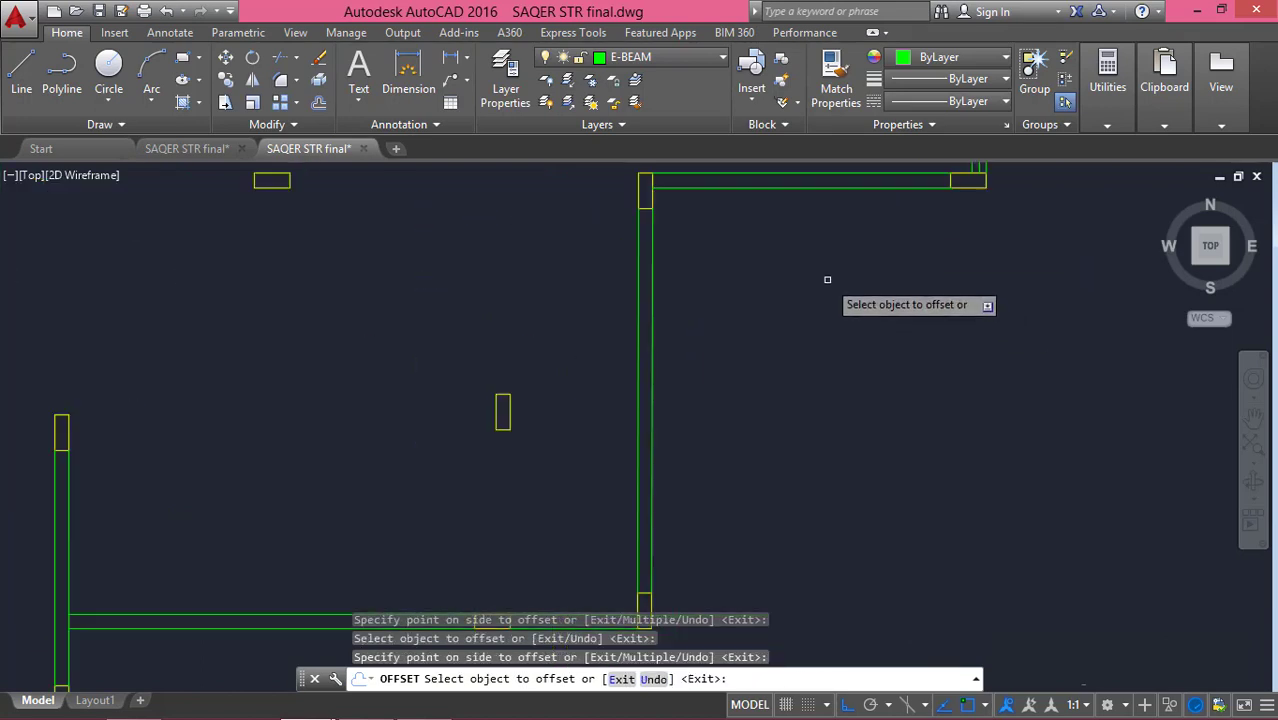
click(822, 285)
click(810, 300)
middle_drag(607, 368, 696, 248)
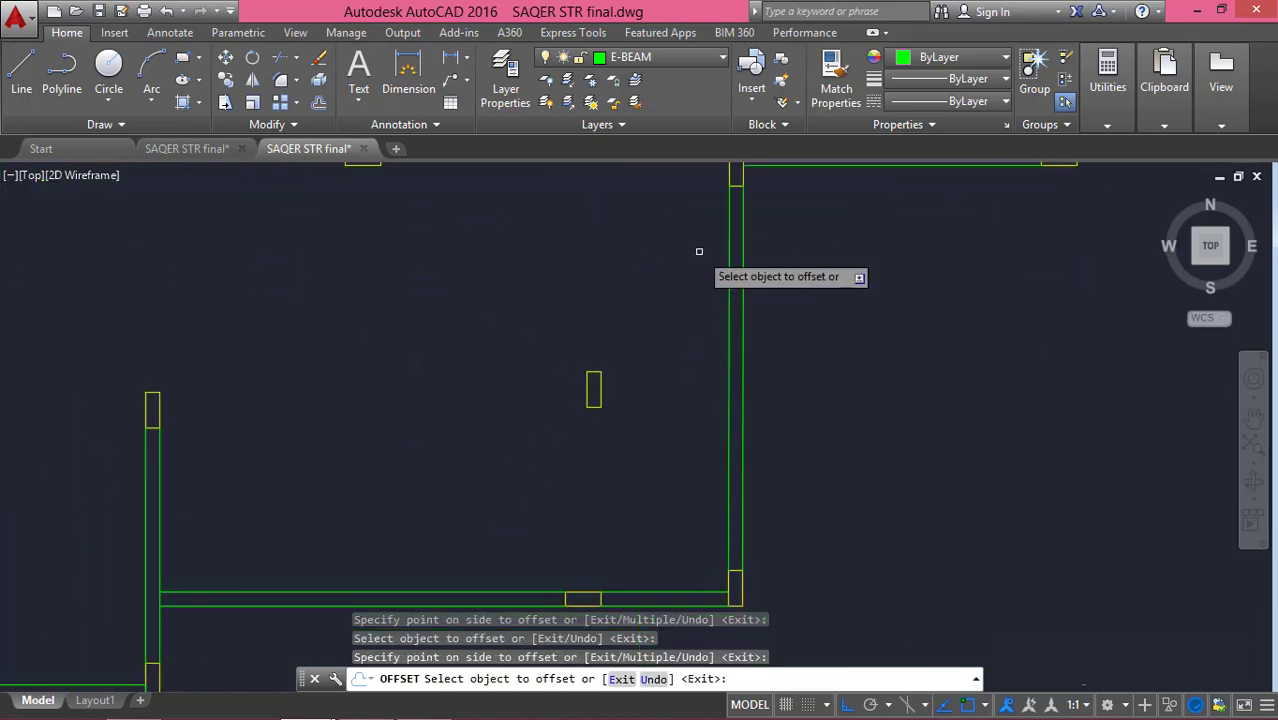
click(736, 236)
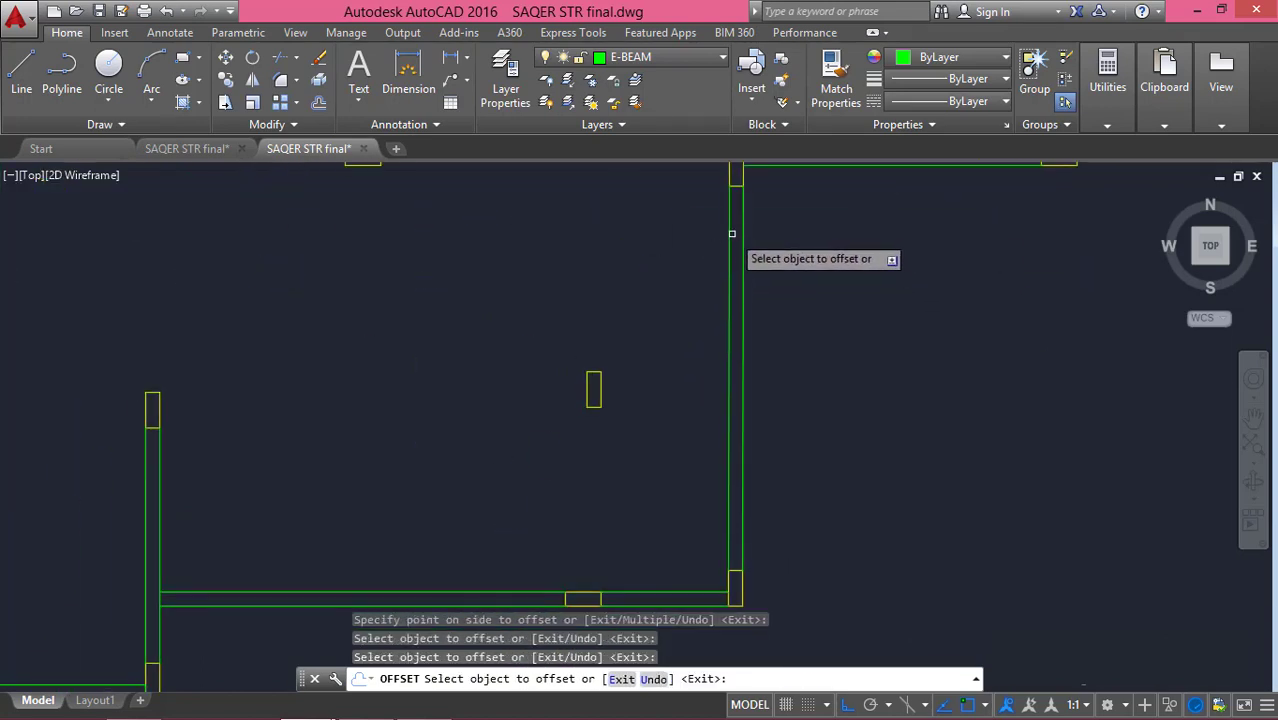
click(750, 238)
scroll(750, 240, down, 3)
middle_drag(750, 240, 762, 268)
scroll(762, 268, up, 3)
click(770, 258)
click(759, 245)
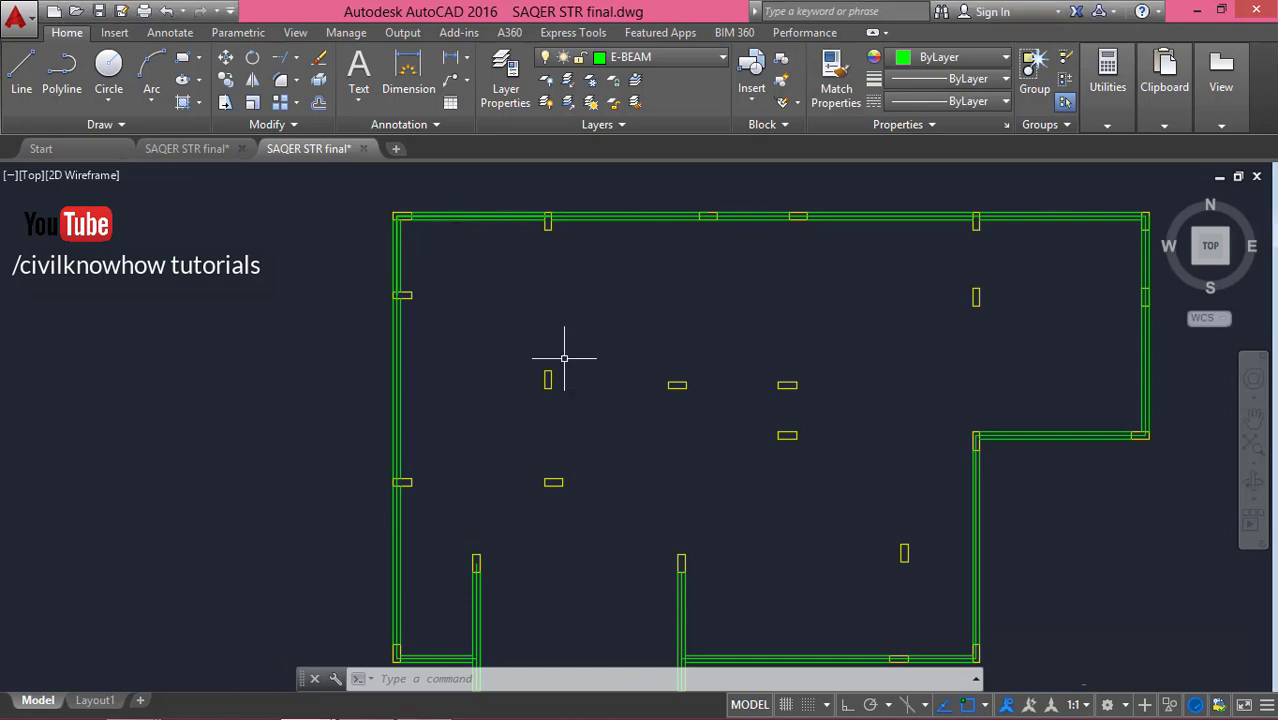
- Zoom to the plan's top-left corner and delete the two extra beam lines there
middle_drag(441, 277, 505, 328)
scroll(476, 288, up, 8)
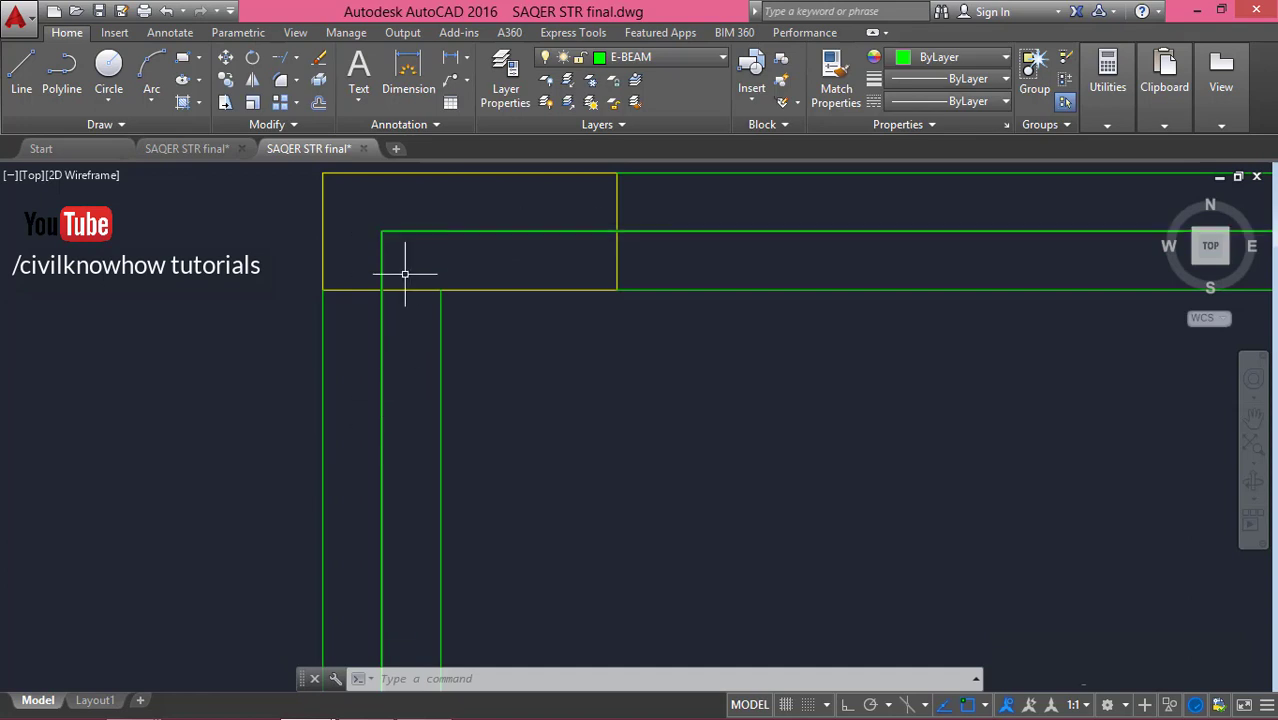
scroll(379, 229, down, 2)
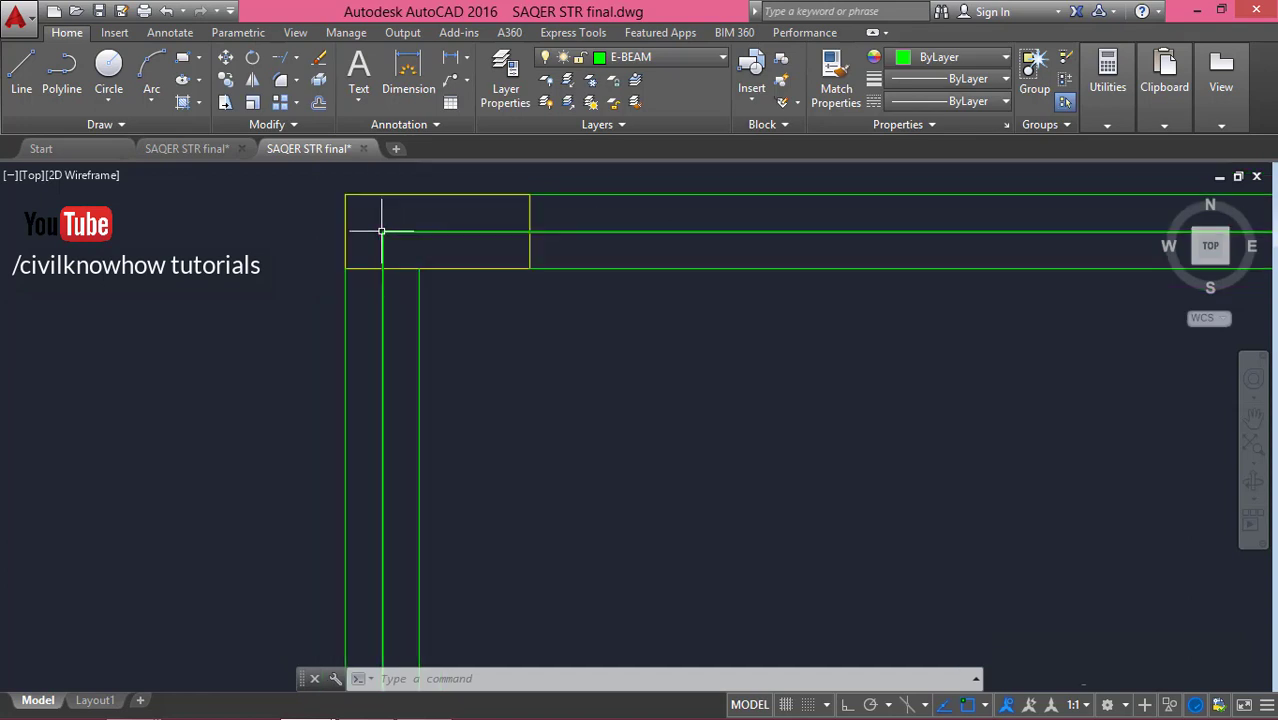
scroll(381, 231, up, 2)
scroll(380, 230, down, 5)
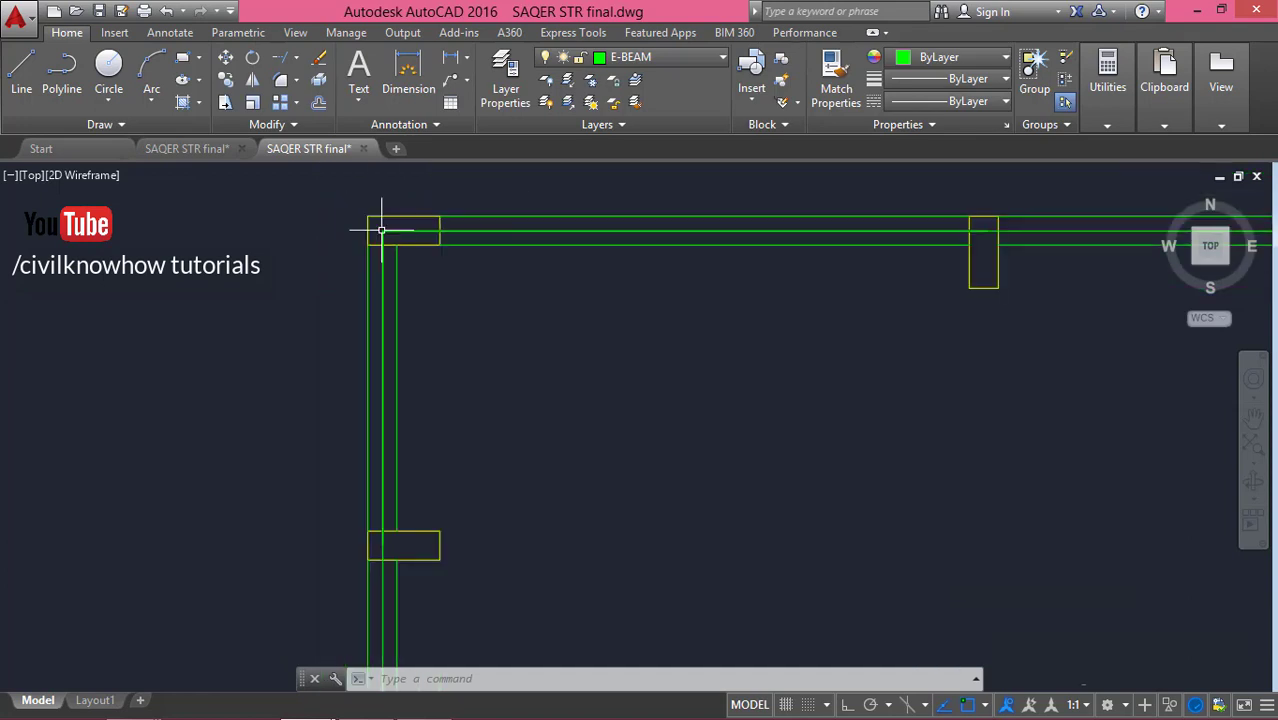
scroll(462, 371, up, 6)
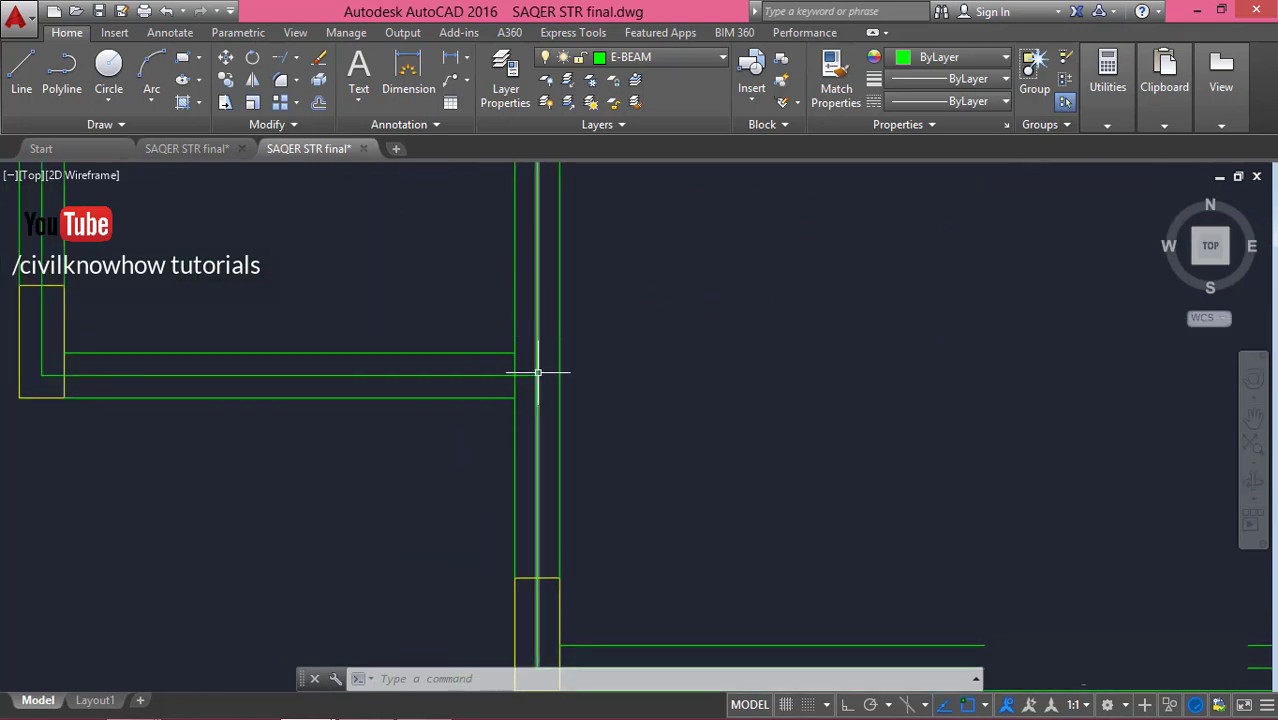
scroll(537, 372, down, 4)
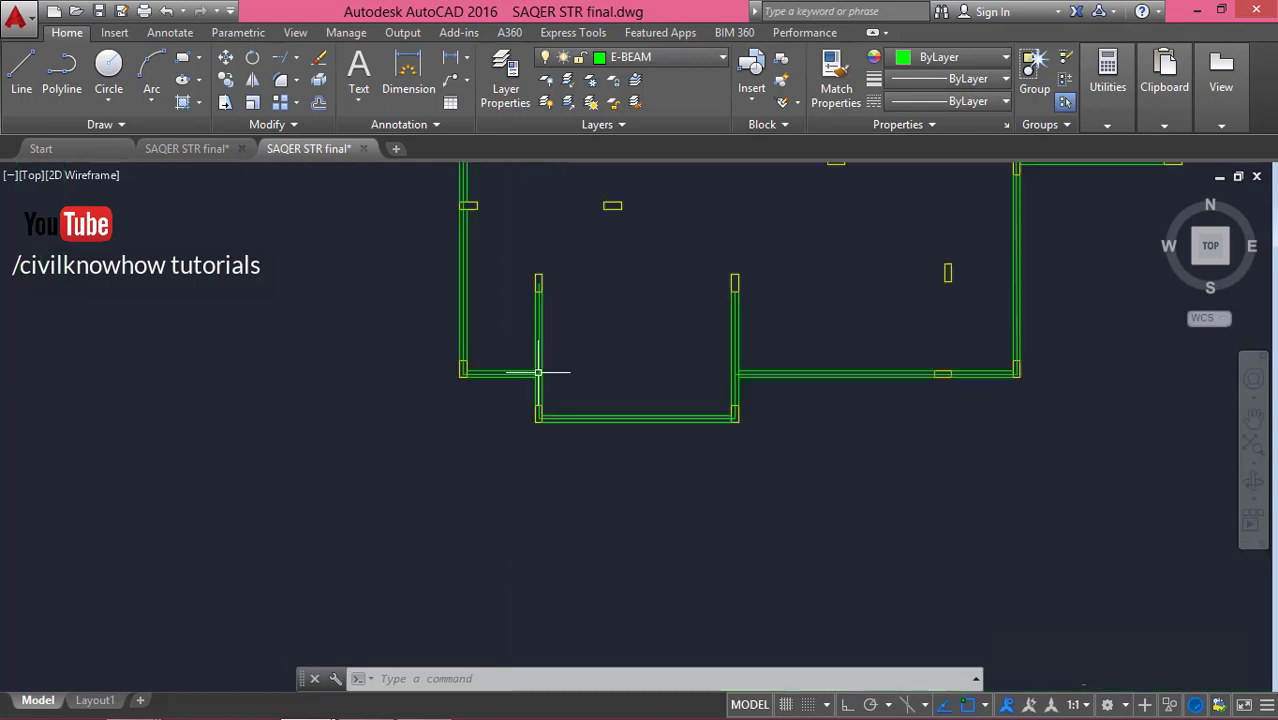
scroll(531, 434, up, 5)
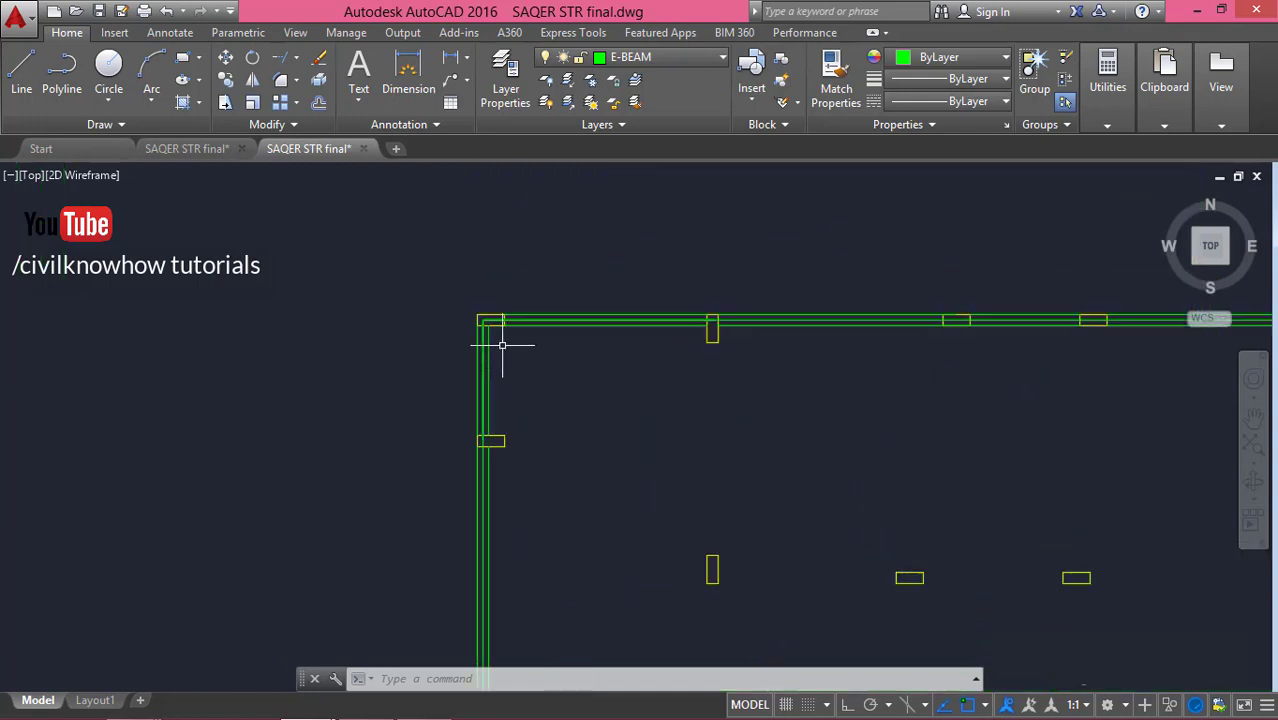
scroll(608, 362, down, 2)
scroll(598, 400, up, 6)
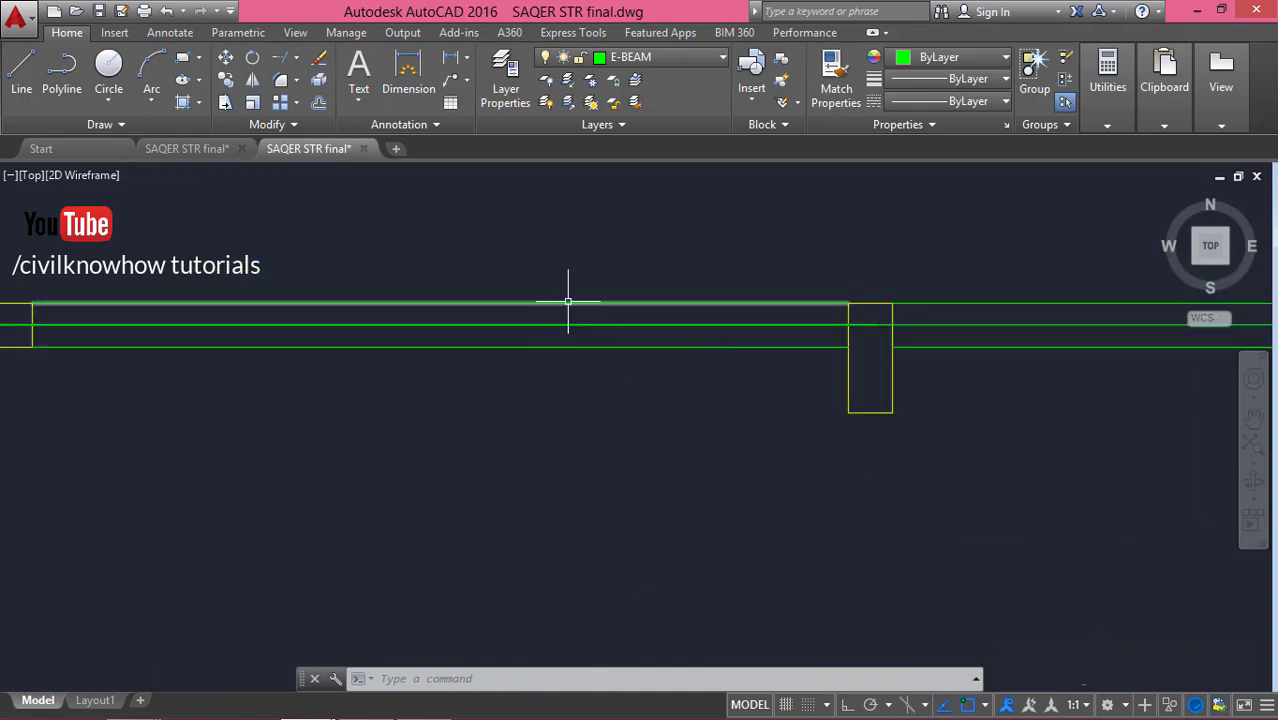
click(567, 303)
click(541, 347)
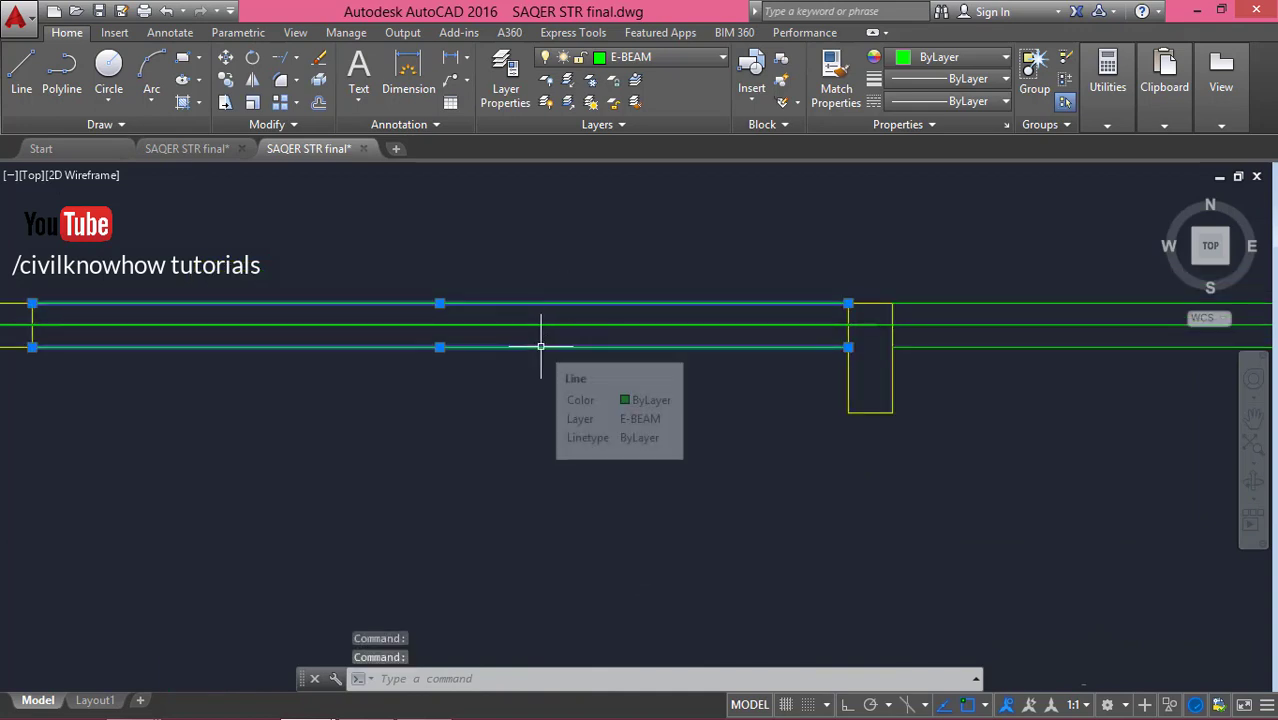
key(Delete)
- Erase a leftover line with a window selection, then the extra top wall line
click(1008, 300)
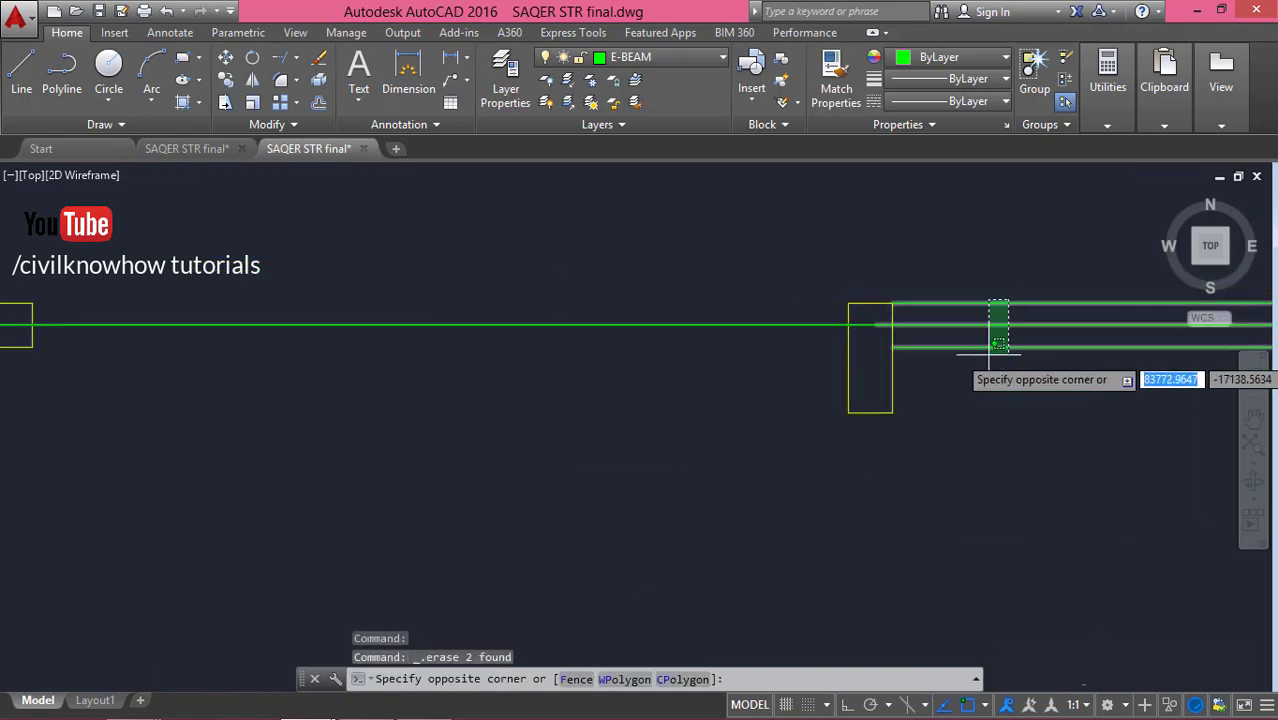
click(997, 296)
key(Delete)
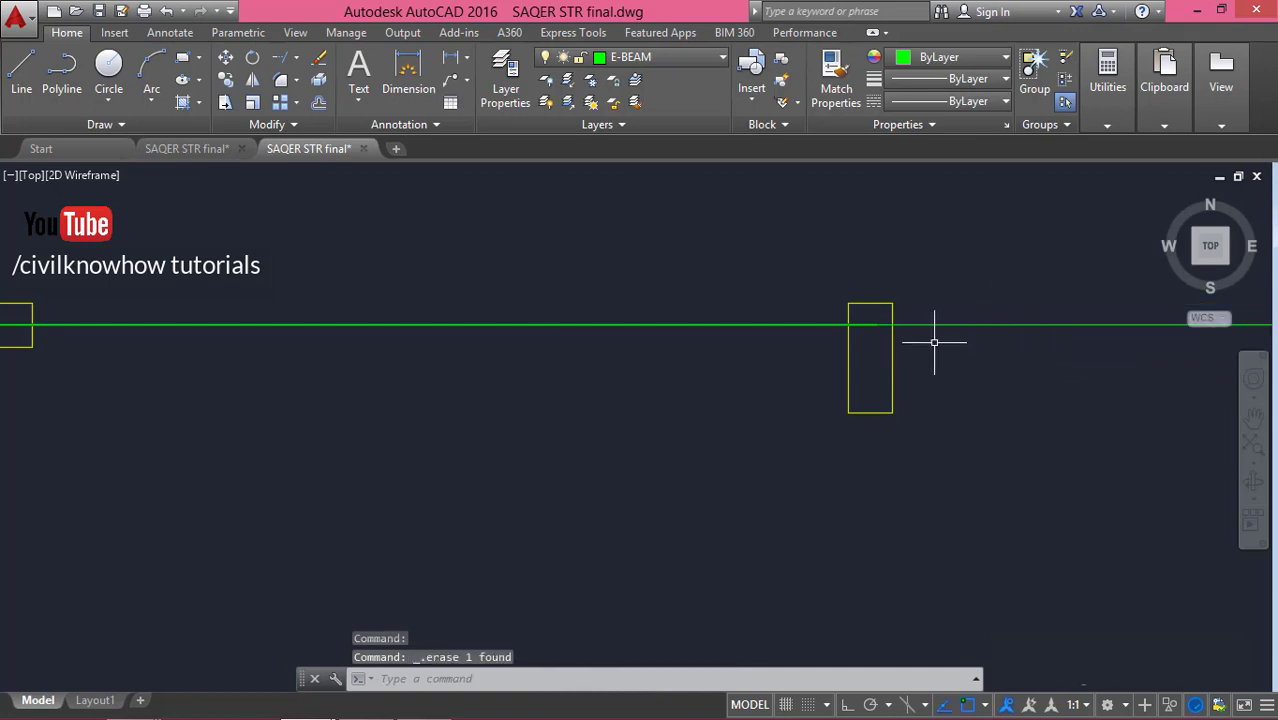
scroll(940, 350, down, 6)
scroll(645, 315, down, 2)
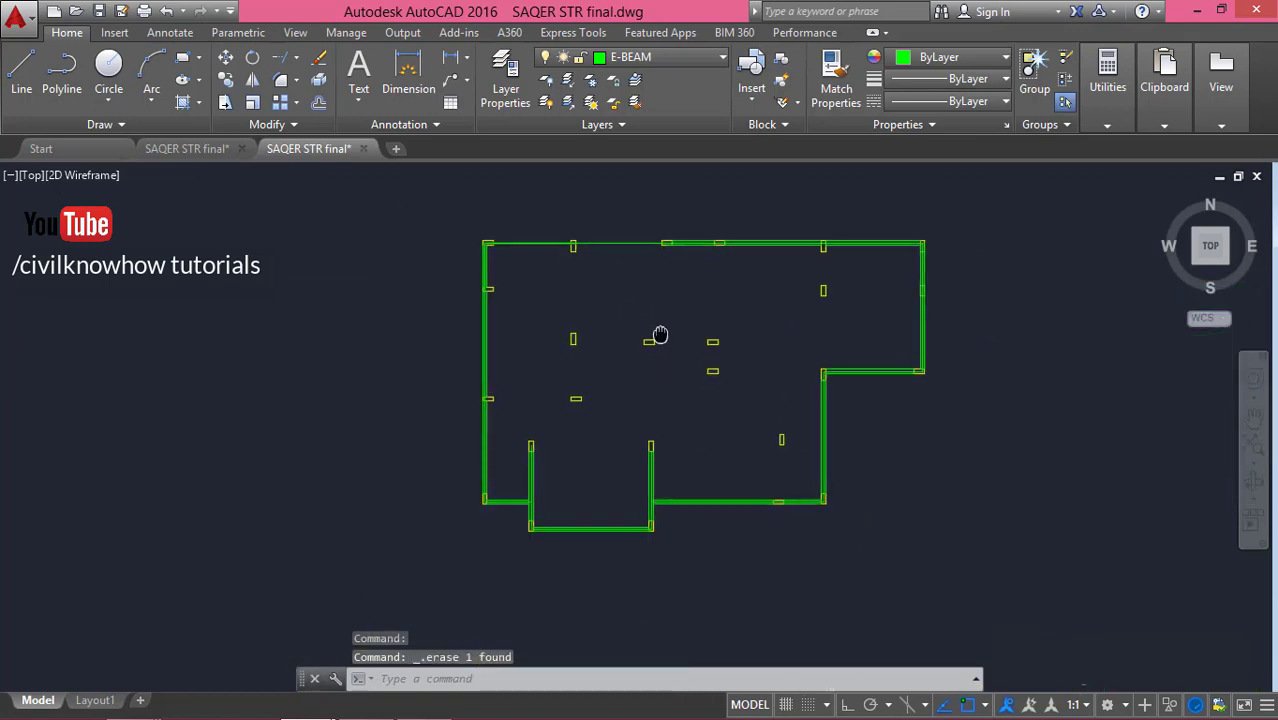
scroll(660, 300, up, 8)
click(633, 260)
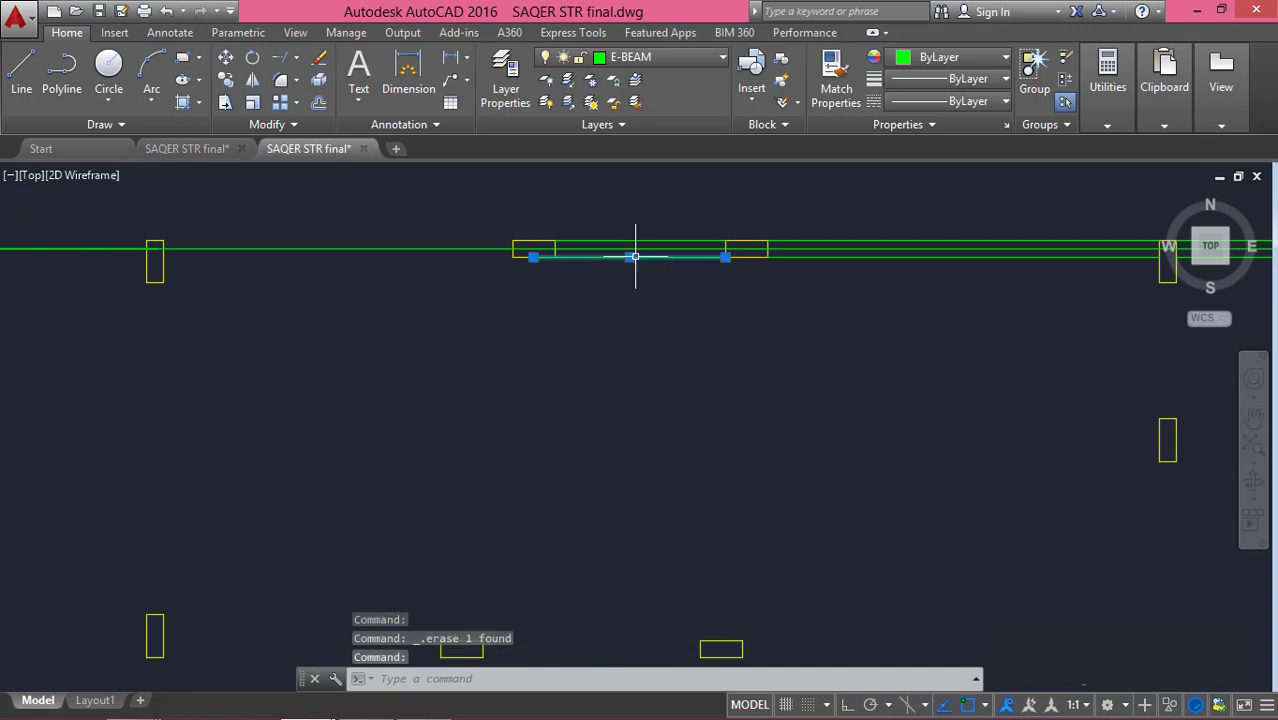
key(Delete)
scroll(700, 301, down, 6)
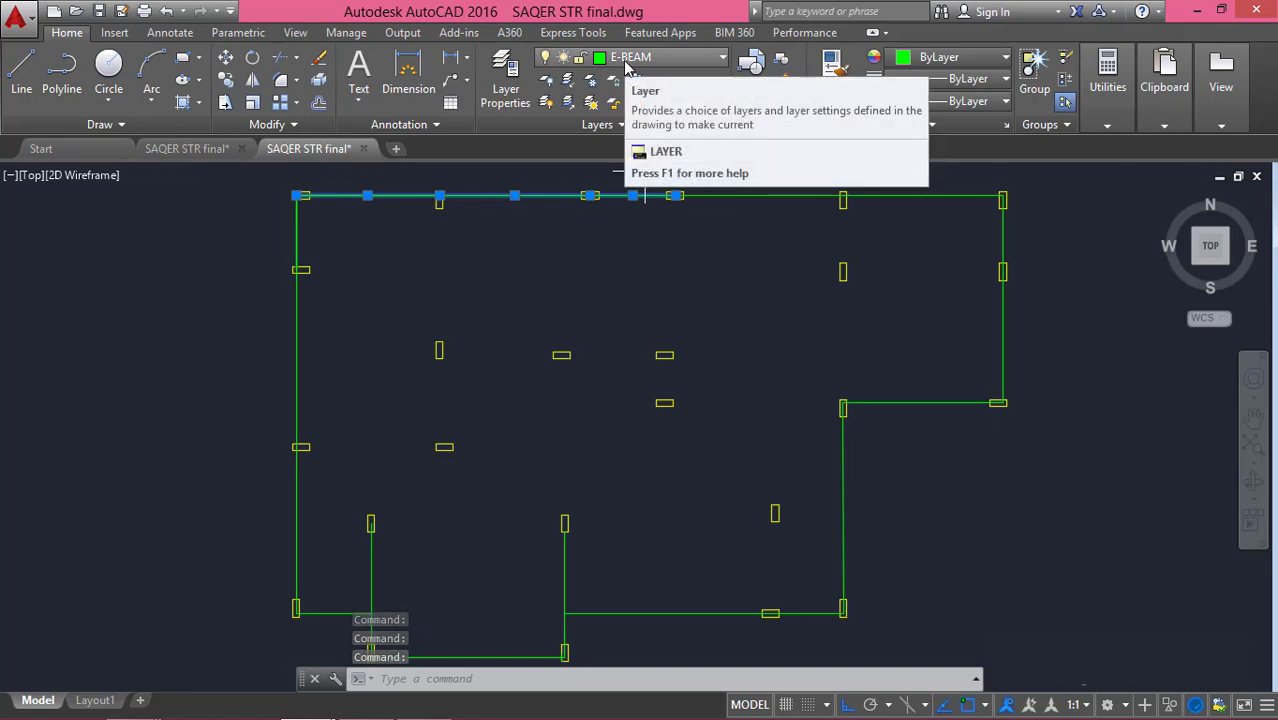
- Clear the selection, choose E-SLAB from the Layer list as current, and start LINE
key(Escape)
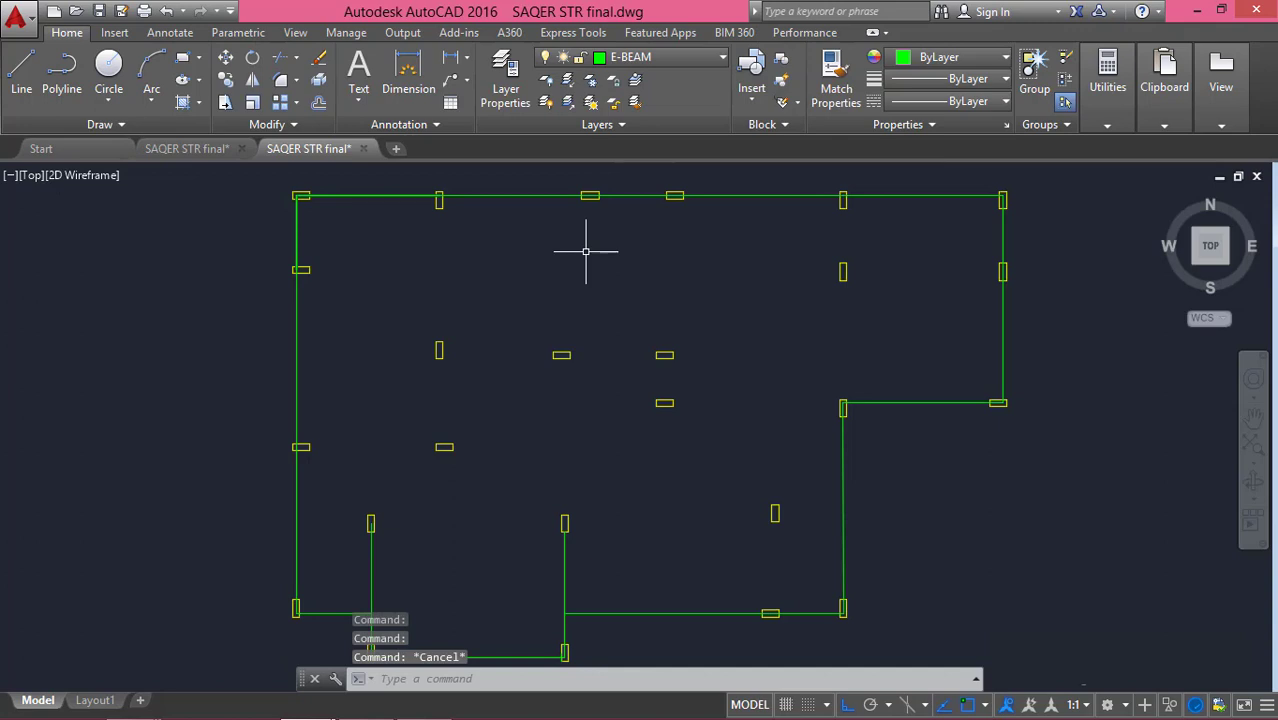
click(686, 60)
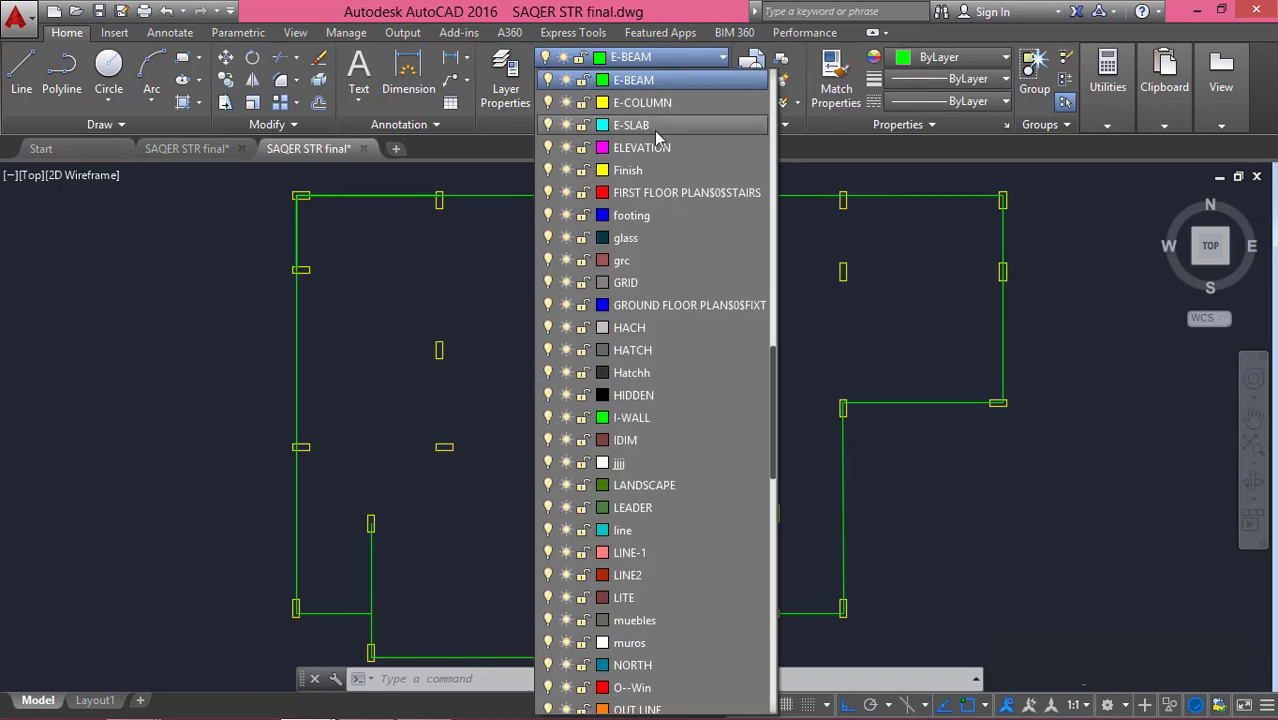
click(655, 127)
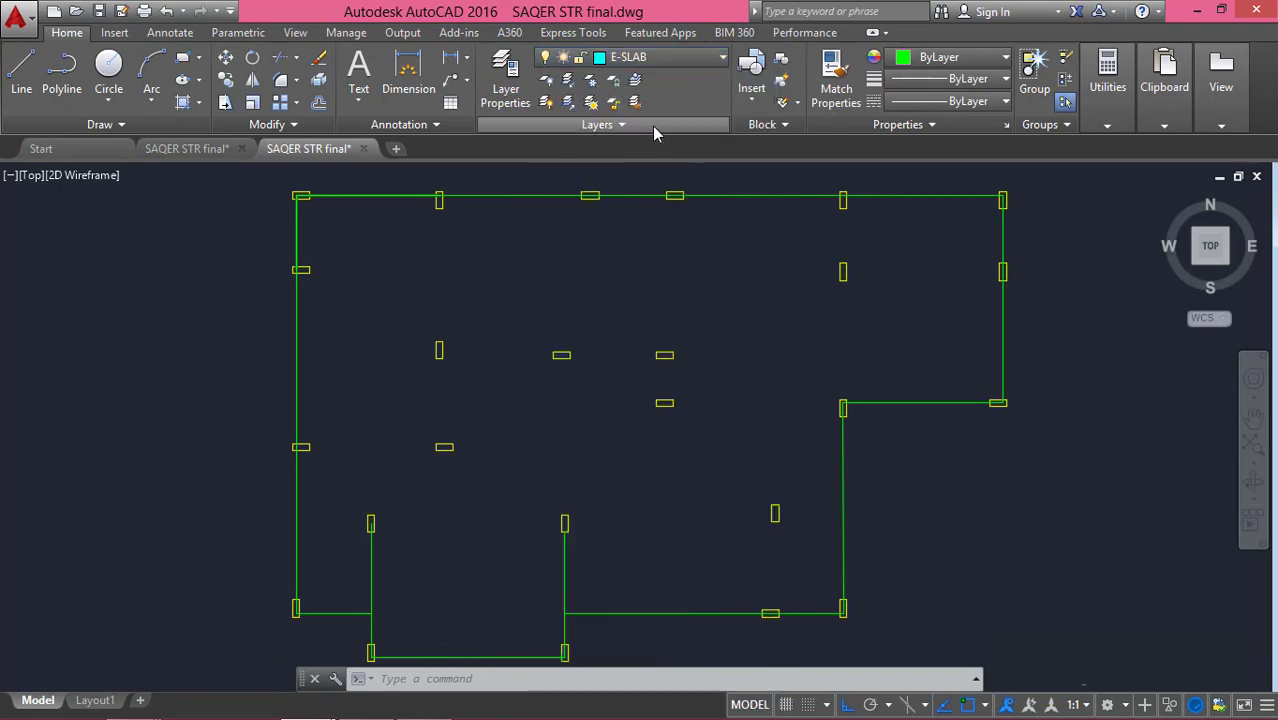
click(22, 80)
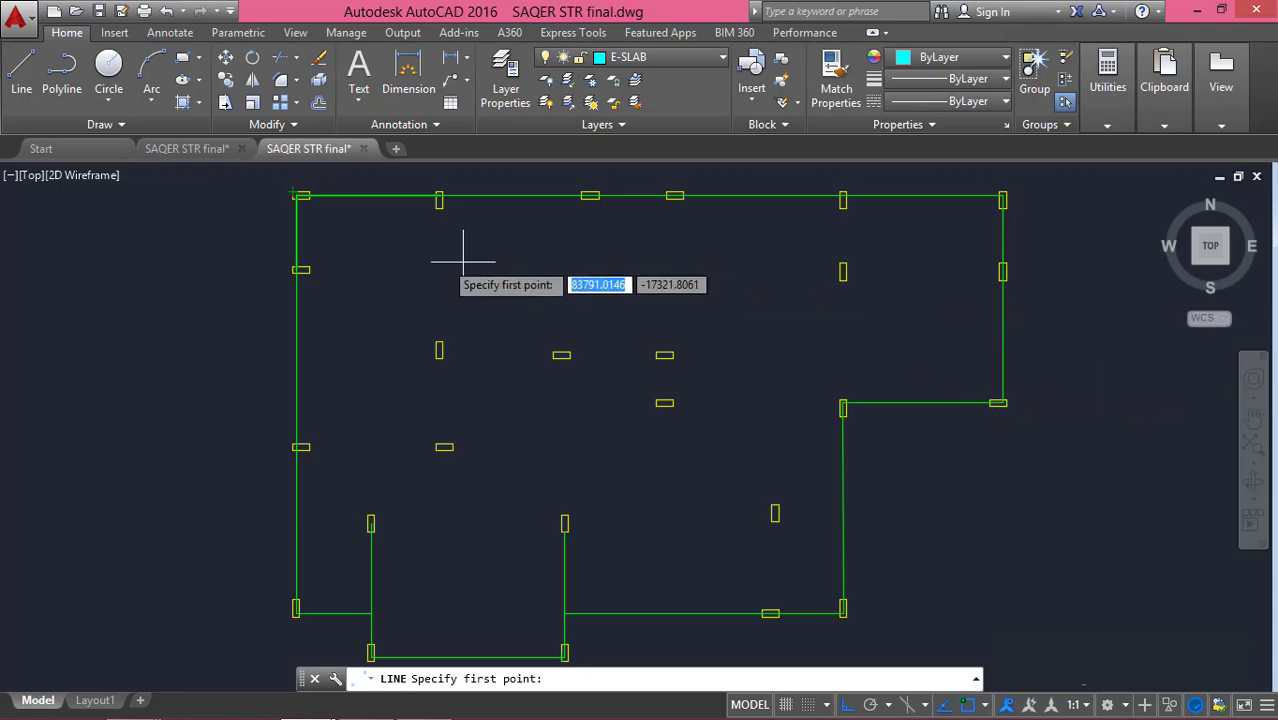
- Trace the first E-SLAB edge run from the top-left column corner through three column corners
scroll(334, 297, up, 4)
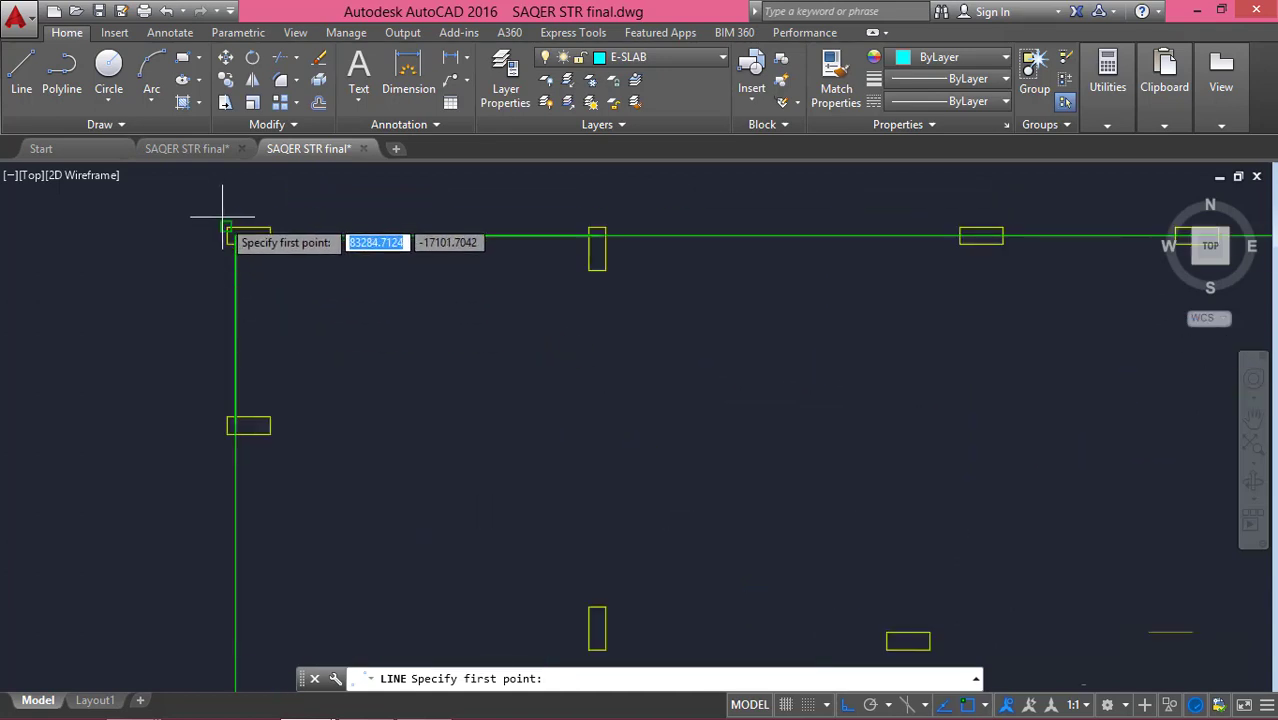
click(226, 228)
scroll(285, 235, down, 4)
scroll(560, 245, up, 4)
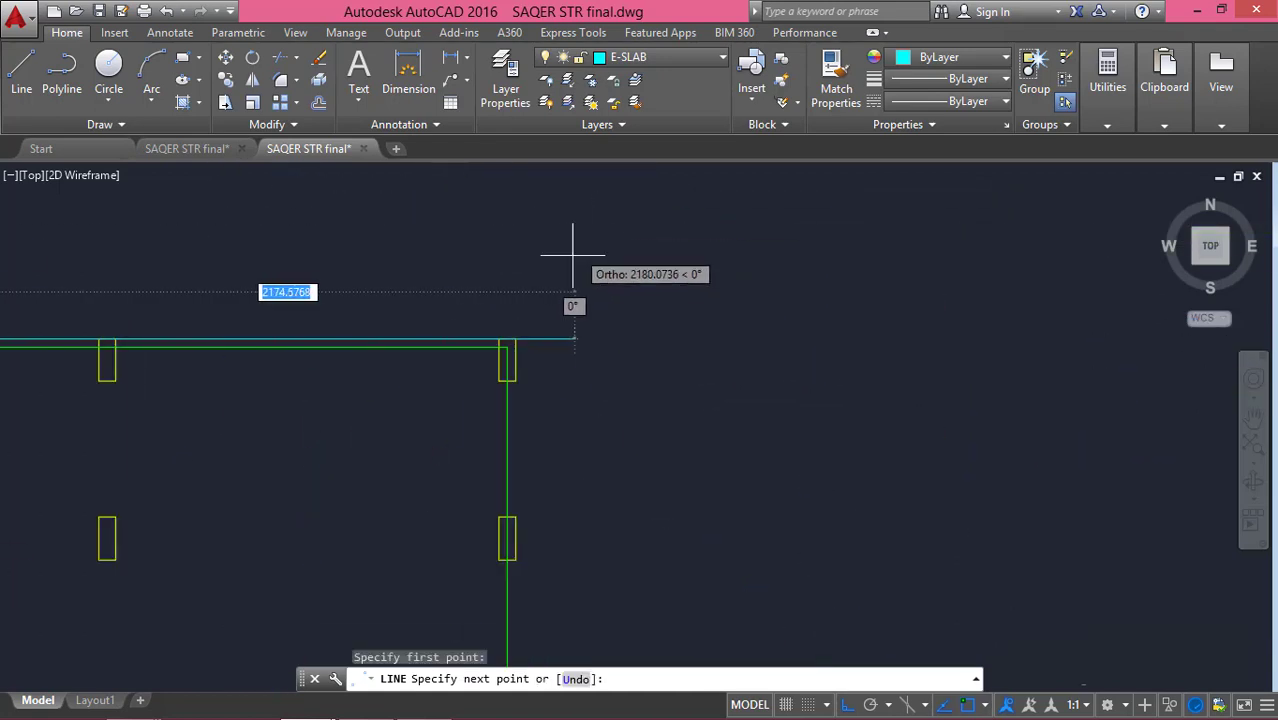
click(515, 338)
scroll(560, 355, down, 4)
scroll(520, 240, up, 5)
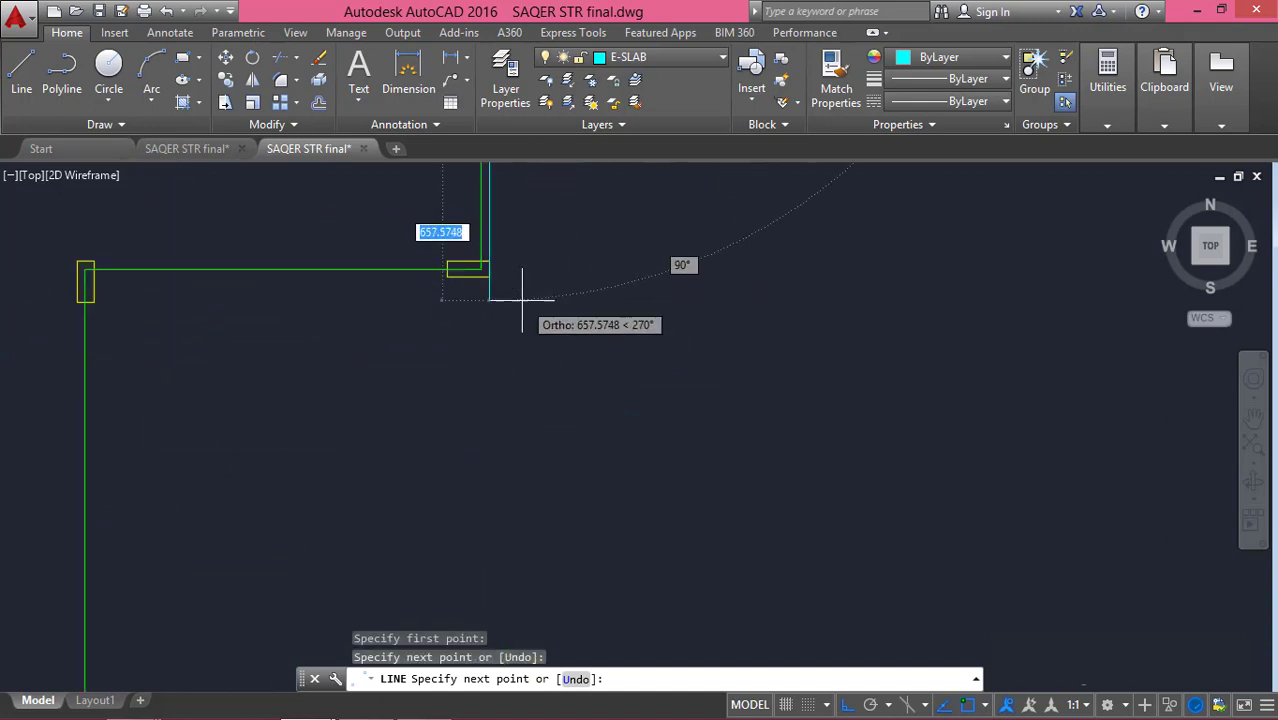
click(489, 276)
scroll(476, 285, down, 3)
scroll(357, 294, up, 3)
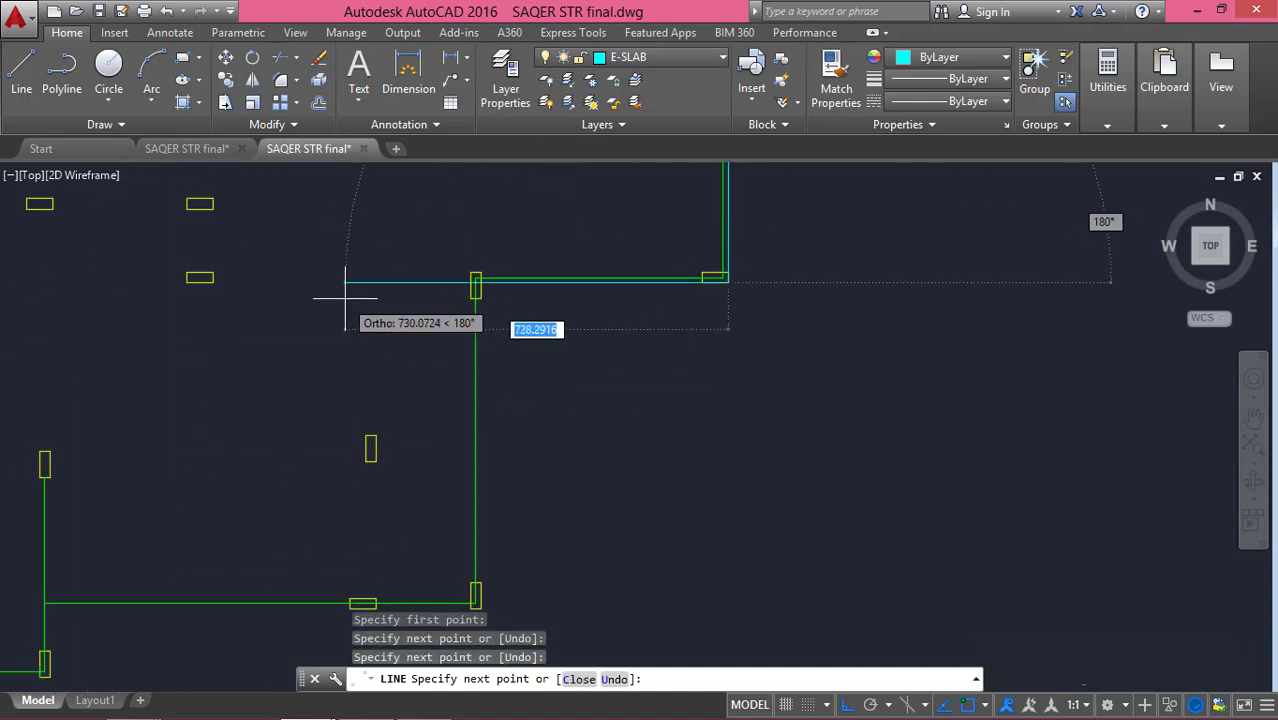
click(346, 285)
key(Return)
- Draw a second slab-edge run linking two more column corners
scroll(543, 300, up, 3)
key(Return)
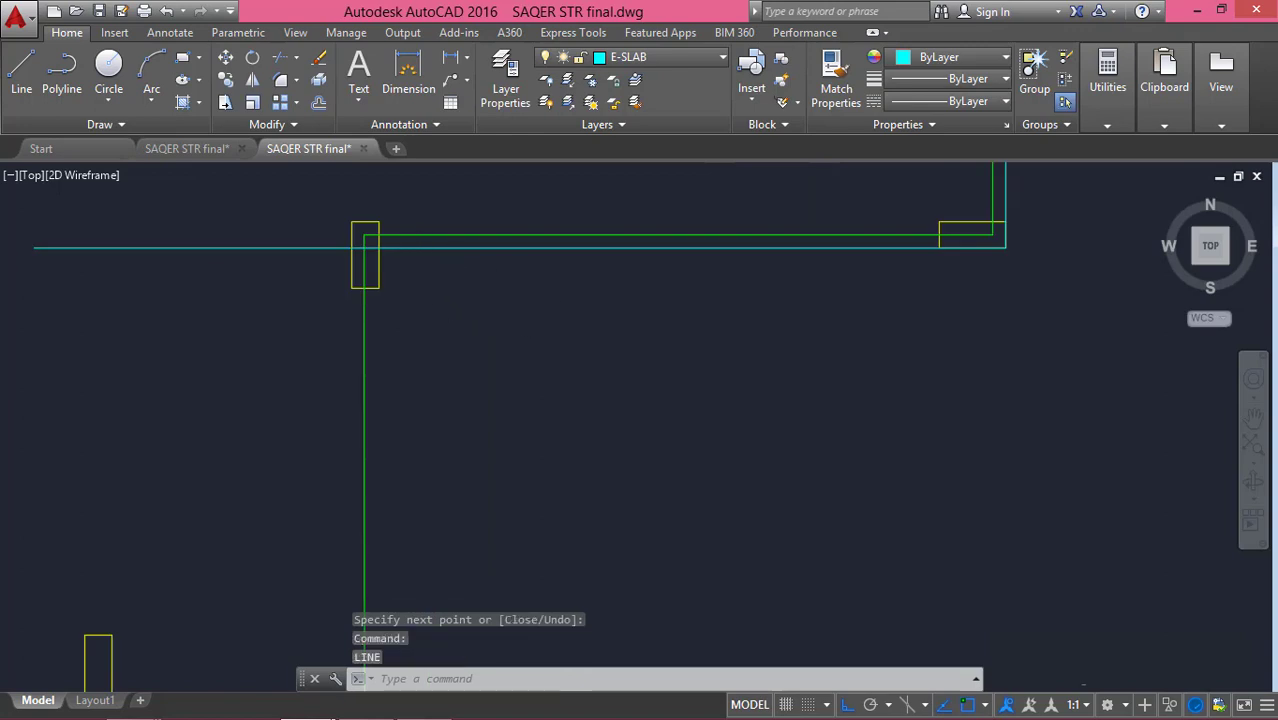
click(365, 258)
scroll(445, 352, down, 5)
scroll(490, 375, up, 5)
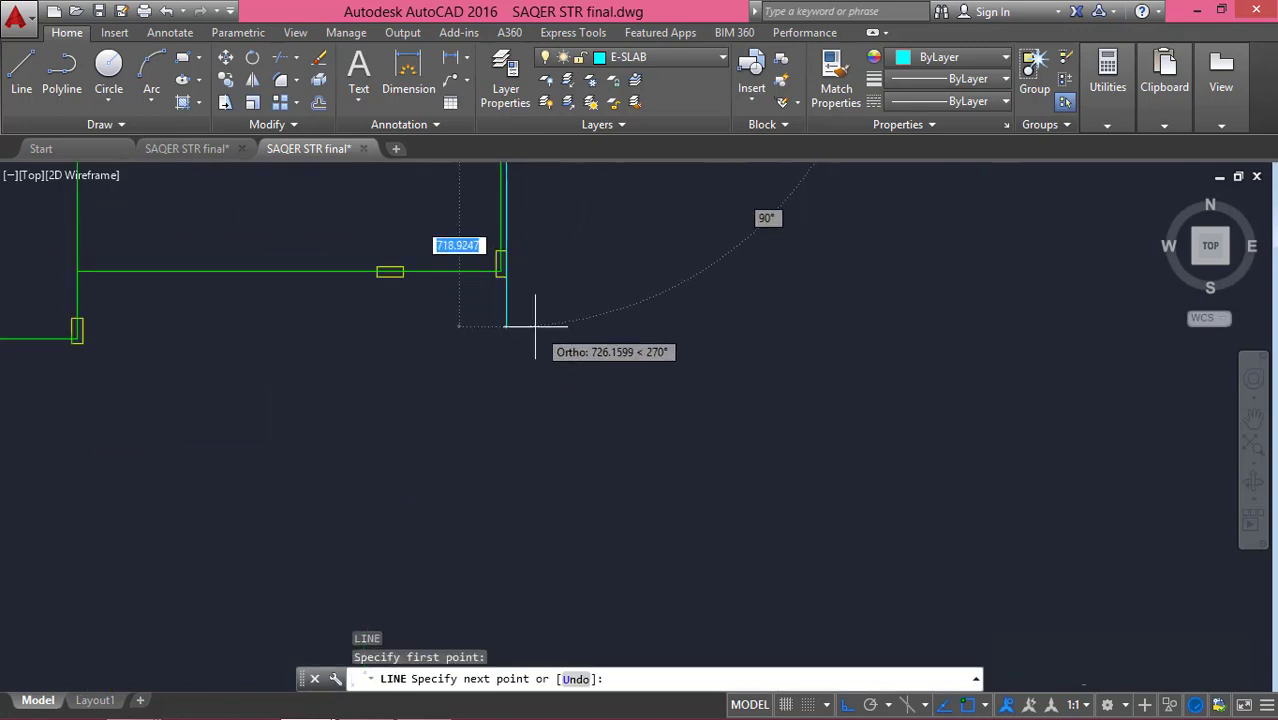
click(497, 264)
scroll(456, 318, down, 3)
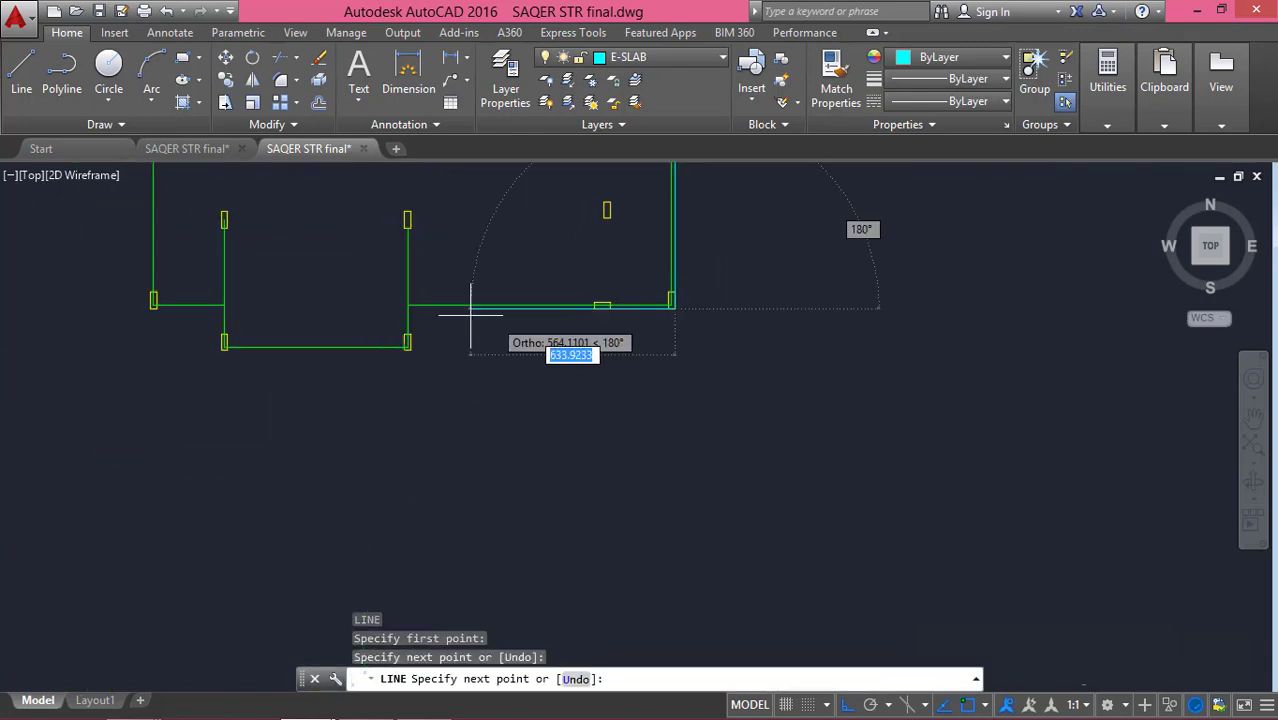
scroll(548, 340, up, 4)
click(487, 354)
key(Return)
- Add two single slab-edge segments at the next column corners
middle_drag(642, 385, 735, 222)
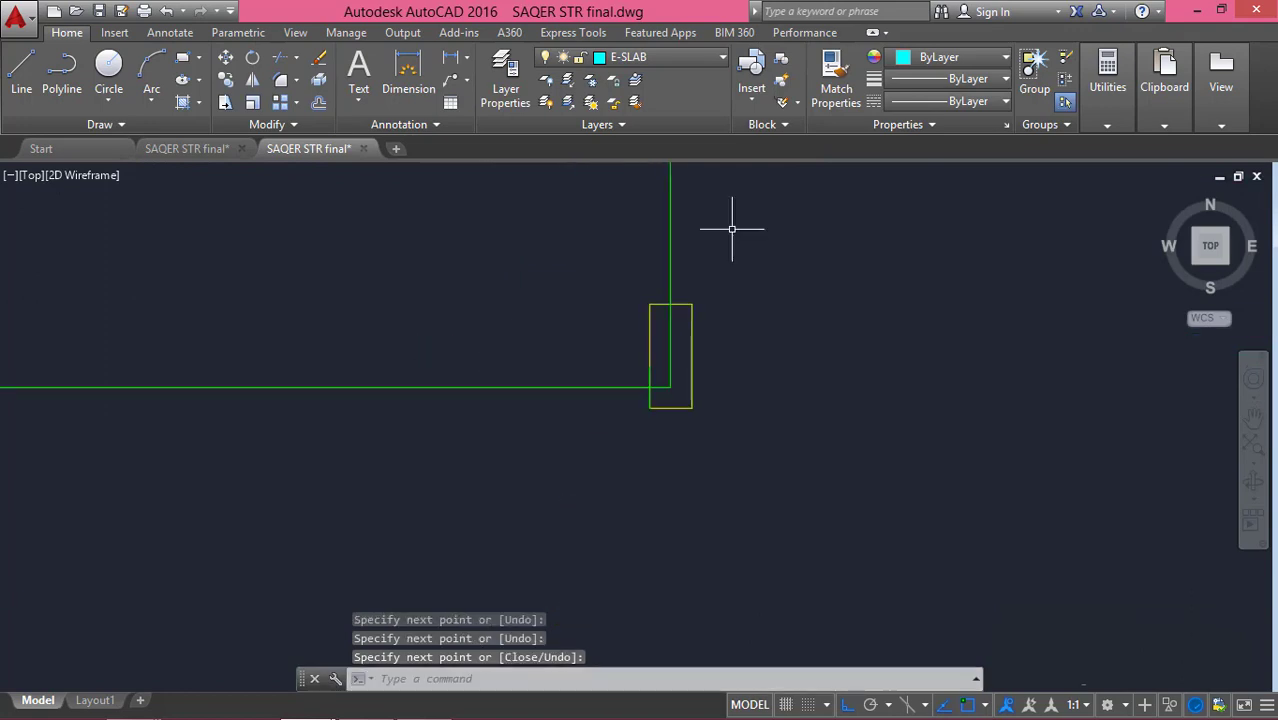
key(Return)
click(689, 408)
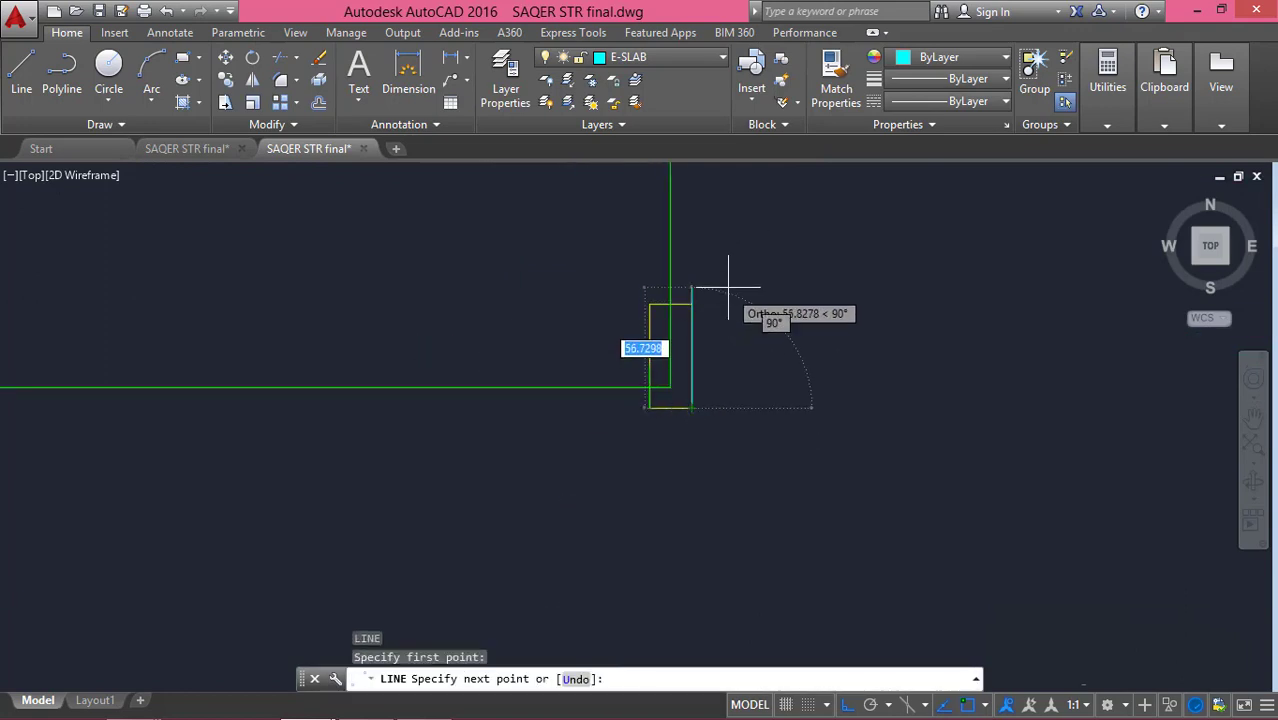
scroll(707, 405, down, 4)
scroll(660, 375, up, 3)
click(657, 530)
key(Return)
middle_drag(685, 499, 756, 337)
key(Return)
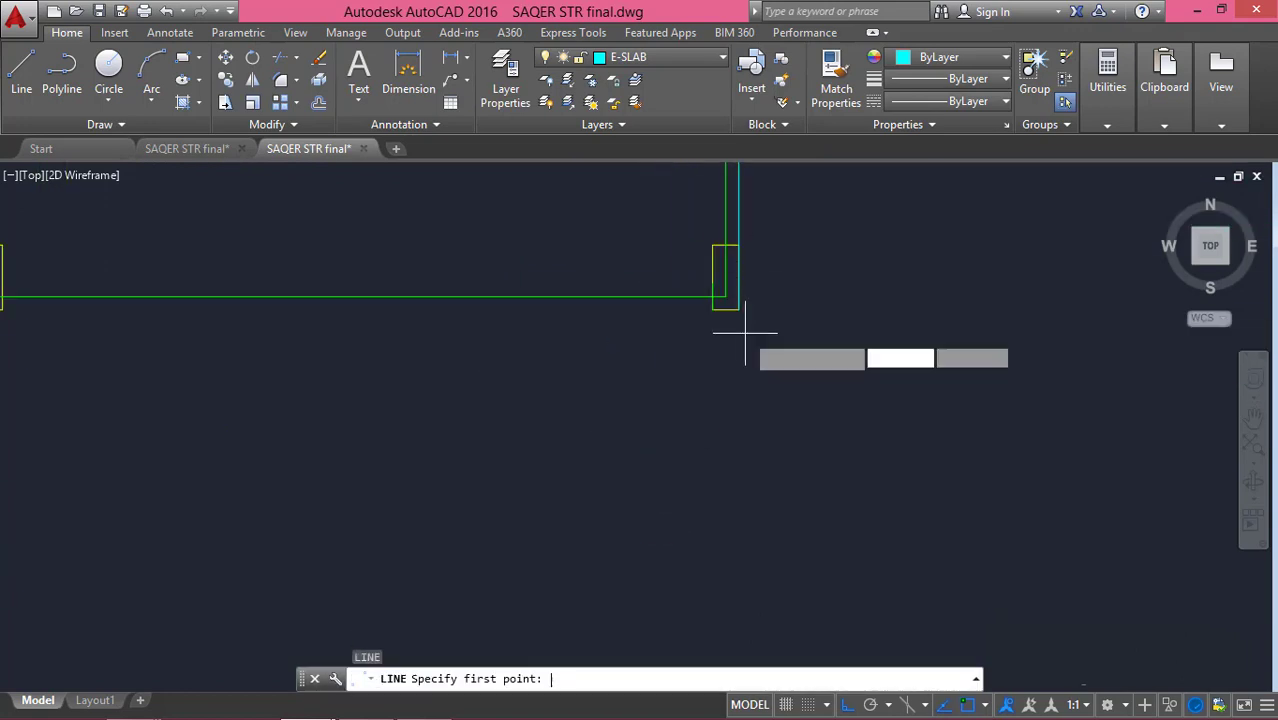
click(722, 302)
scroll(705, 328, down, 4)
scroll(650, 328, down, 4)
click(605, 333)
key(Return)
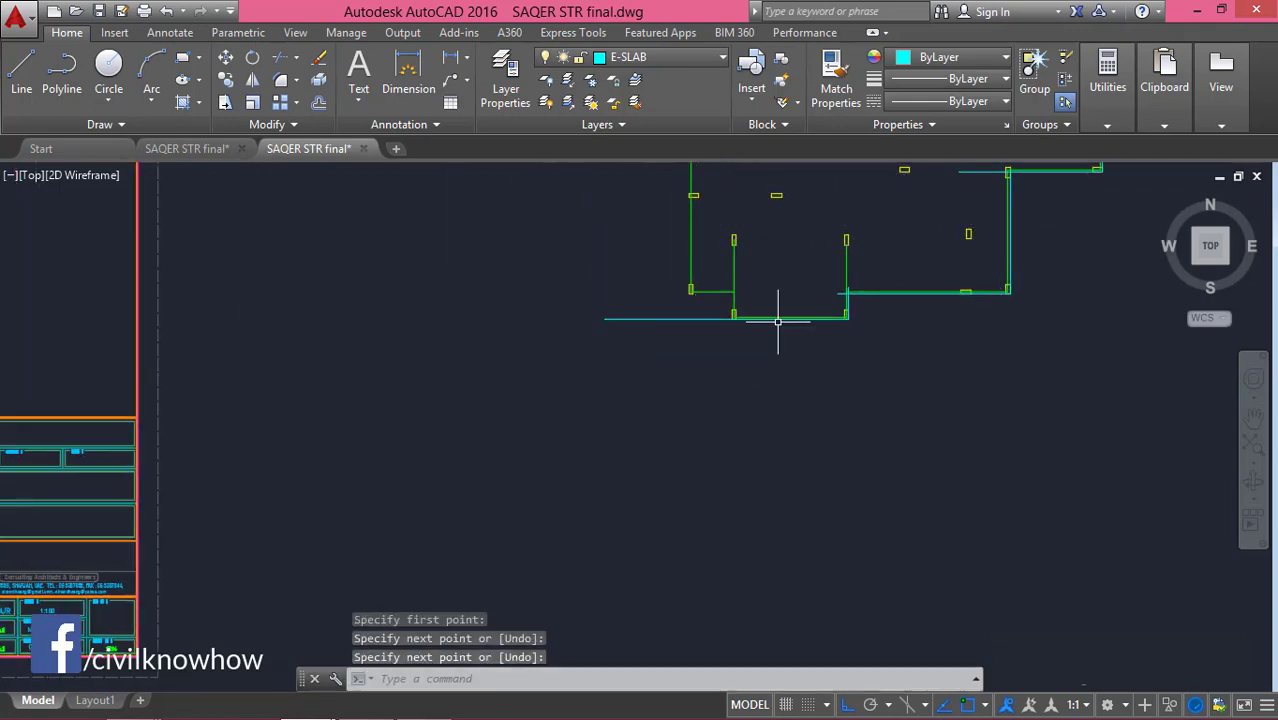
- Draw the remaining vertical and horizontal slab-edge segments between the columns
scroll(641, 333, up, 5)
key(Return)
click(593, 306)
scroll(622, 337, down, 4)
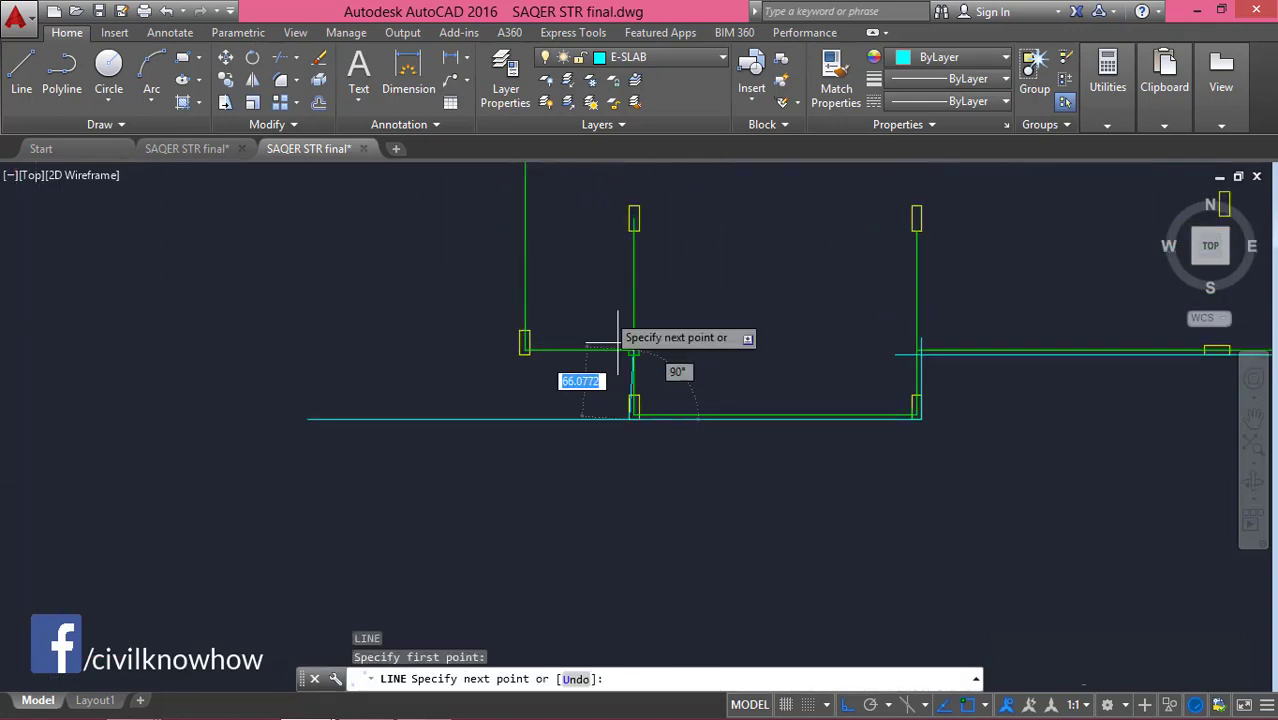
click(642, 290)
key(Return)
key(Return)
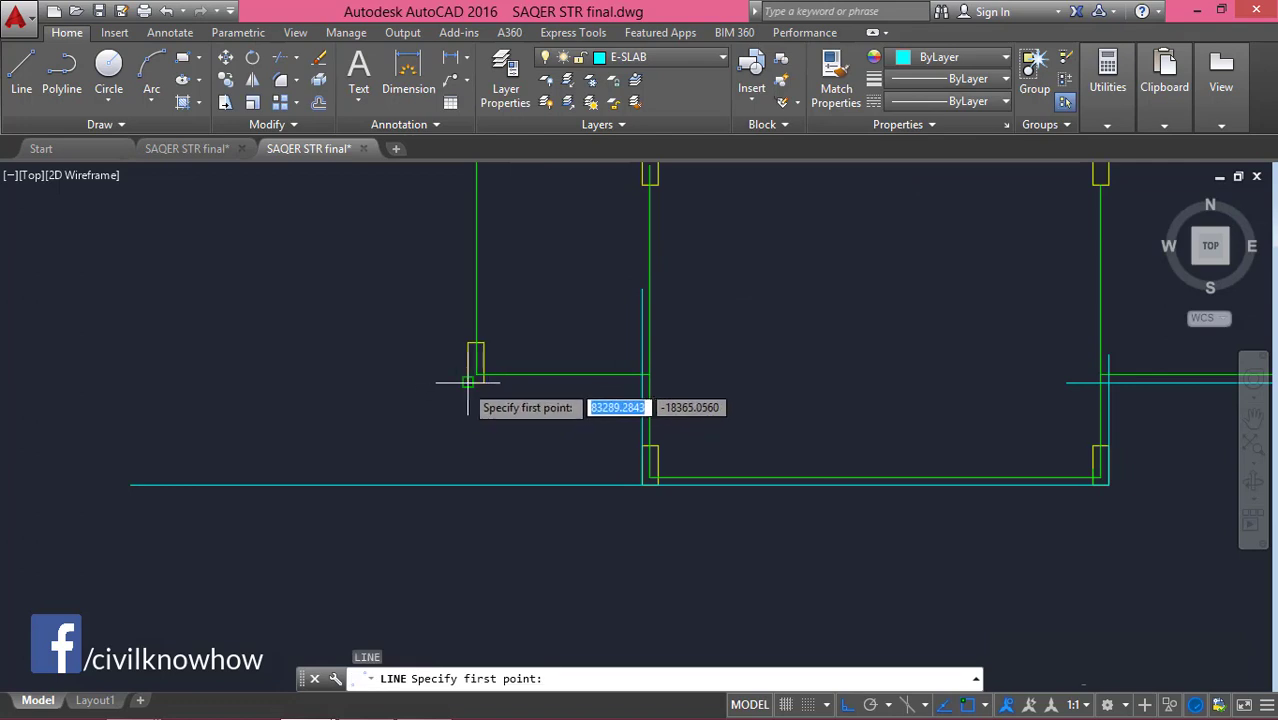
click(472, 377)
click(765, 382)
scroll(508, 367, up, 5)
key(Return)
key(Return)
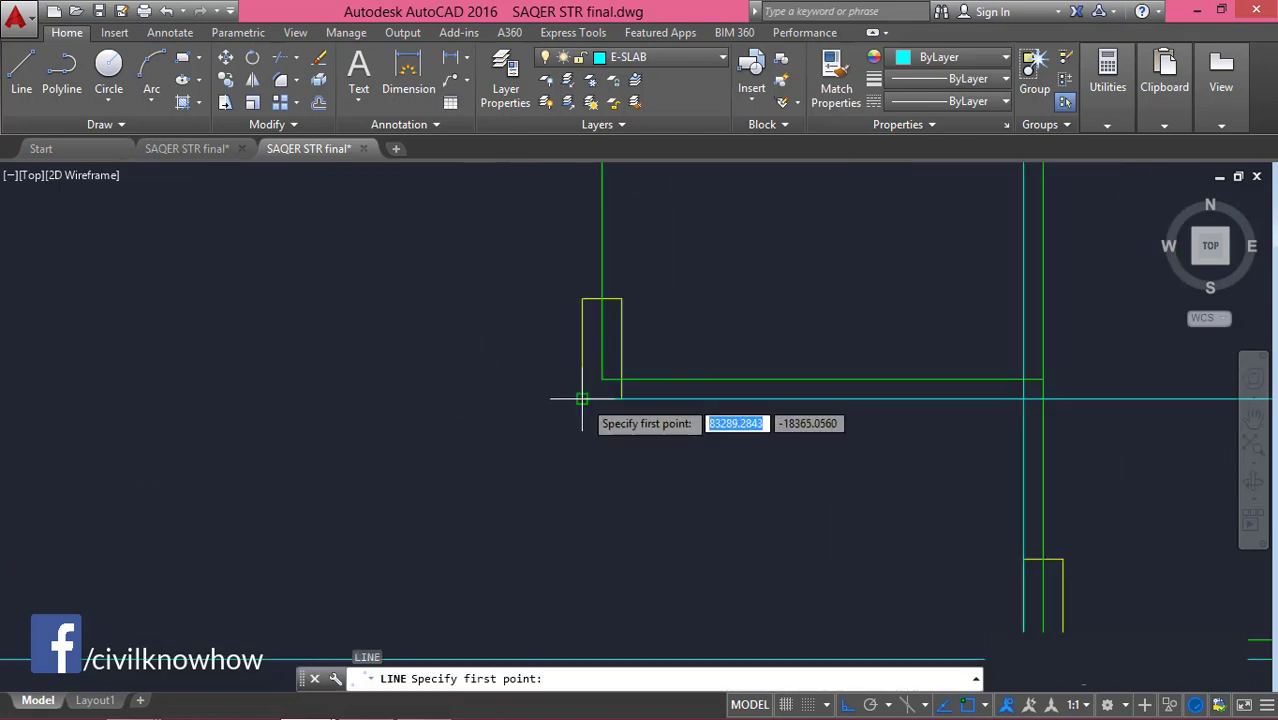
click(583, 398)
scroll(585, 391, down, 5)
mouse_move(595, 370)
middle_down()
mouse_move(615, 340)
mouse_move(676, 476)
mouse_move(670, 571)
mouse_move(685, 508)
middle_up()
click(636, 373)
key(Return)
scroll(676, 350, up, 2)
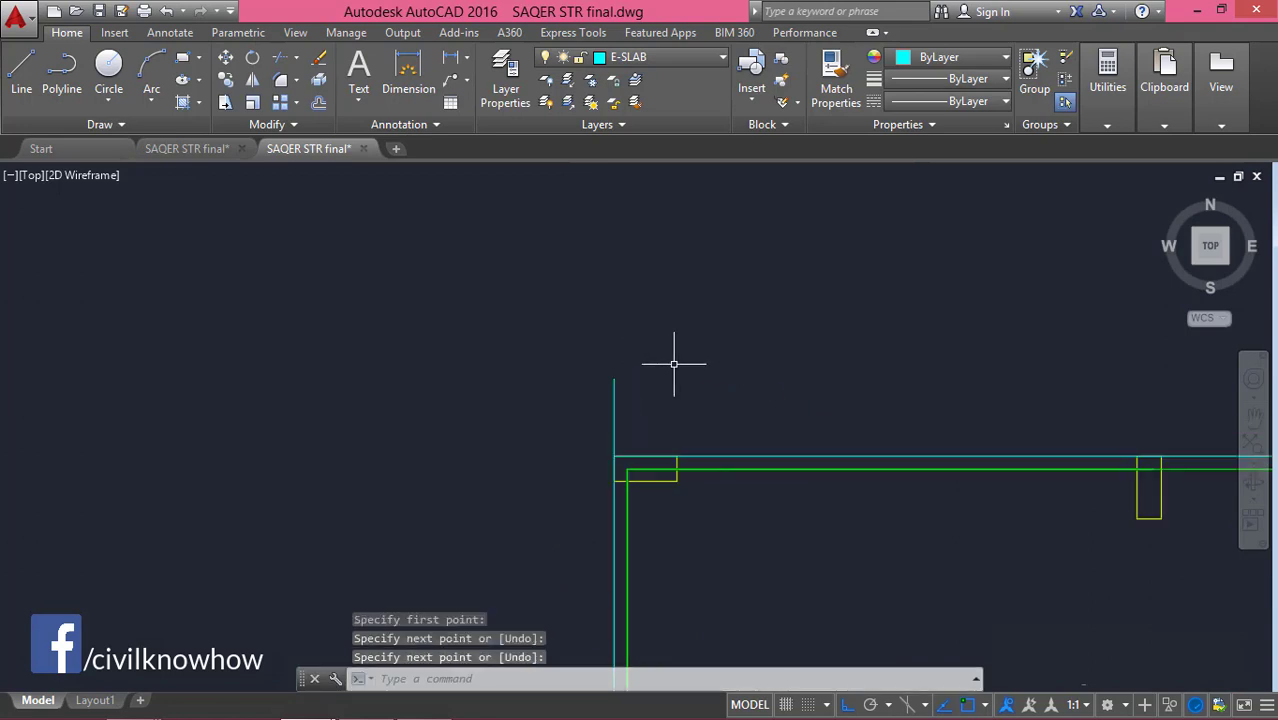
scroll(690, 365, down, 2)
middle_drag(705, 382, 458, 282)
scroll(508, 345, up, 2)
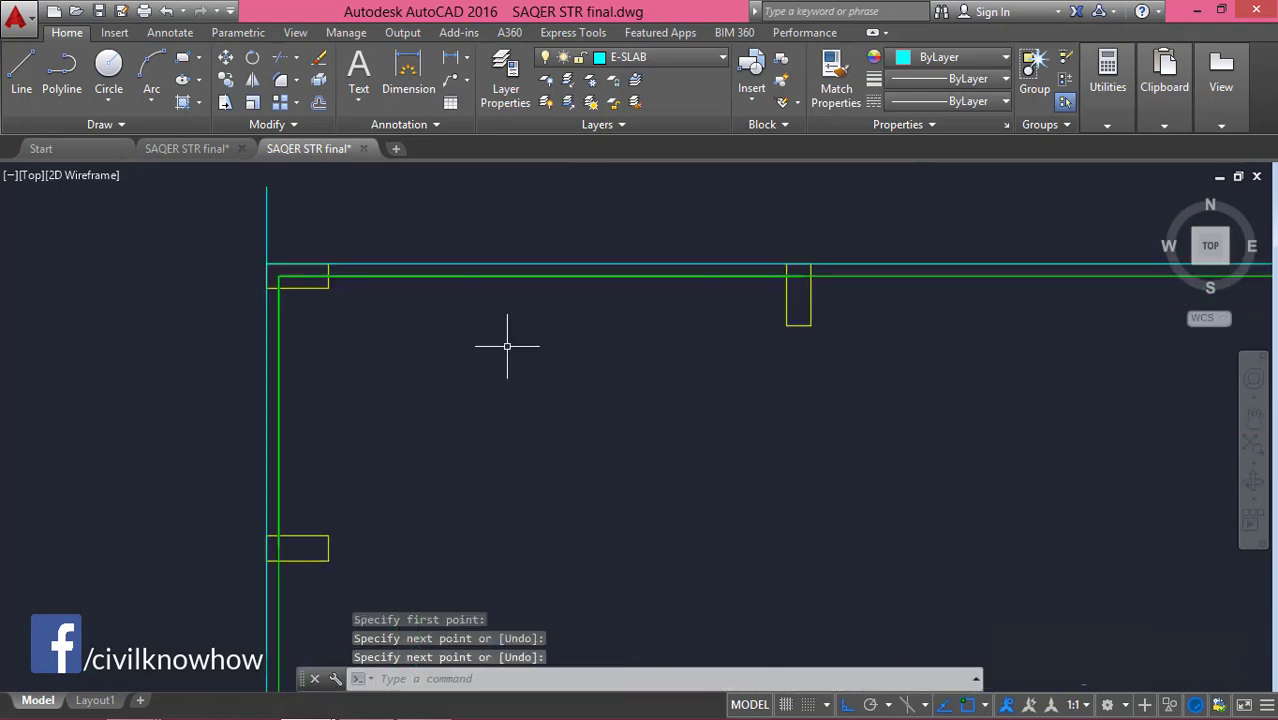
- Start TRIM with all lines as cutting edges and cut the stub at the top-left column corner
click(281, 58)
key(Return)
middle_drag(267, 252, 305, 244)
scroll(345, 240, up, 3)
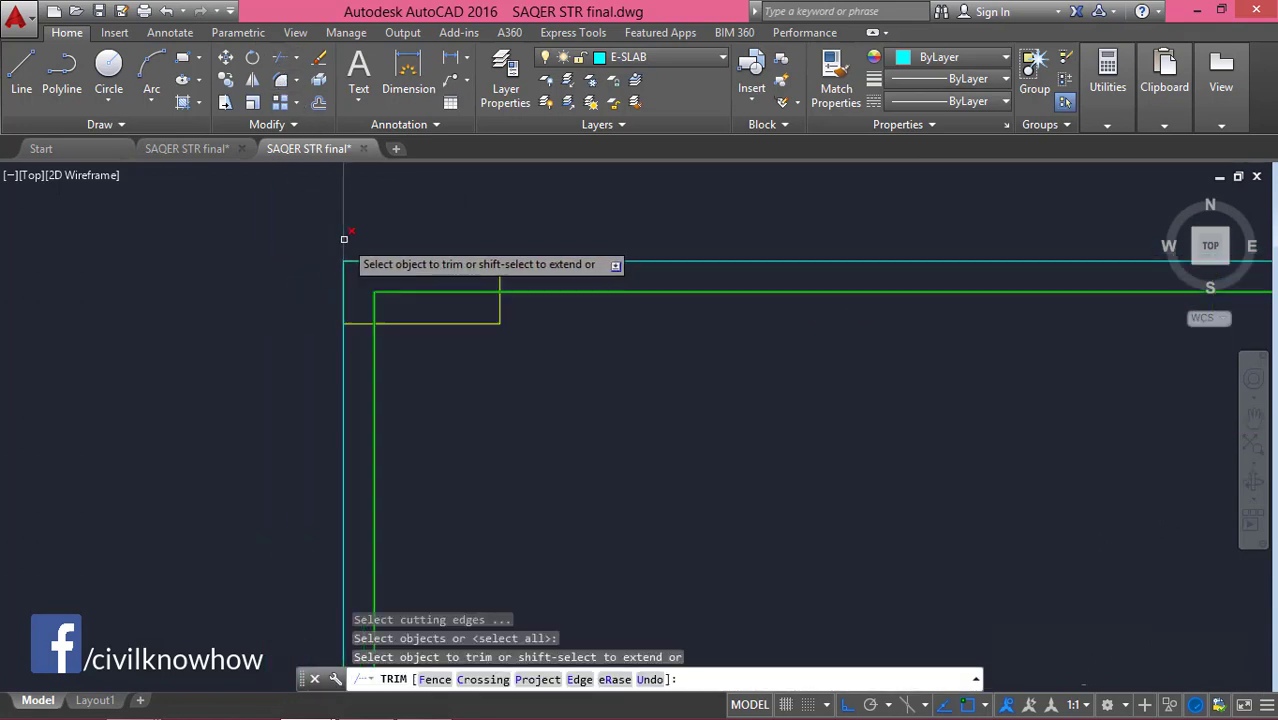
click(345, 244)
scroll(371, 322, down, 3)
scroll(752, 254, up, 4)
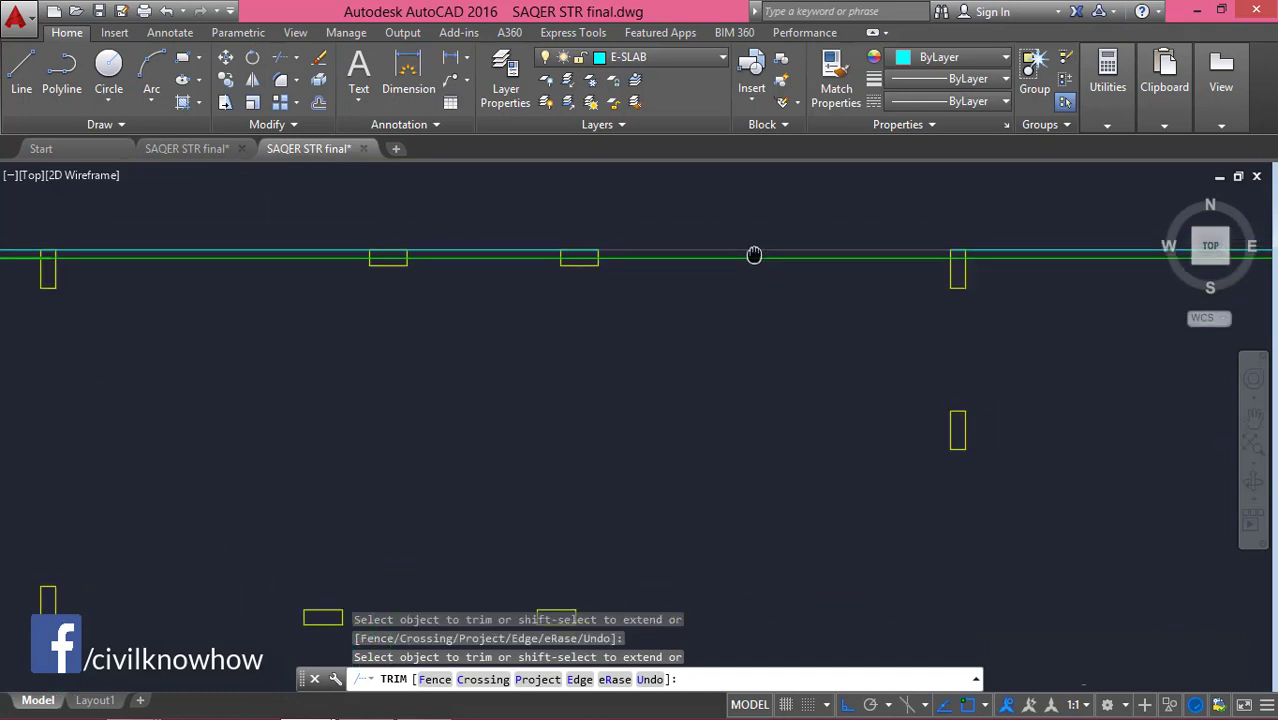
scroll(700, 300, down, 4)
- Trim the overhanging line ends caught in a small window along the slab outline
middle_drag(750, 208, 756, 314)
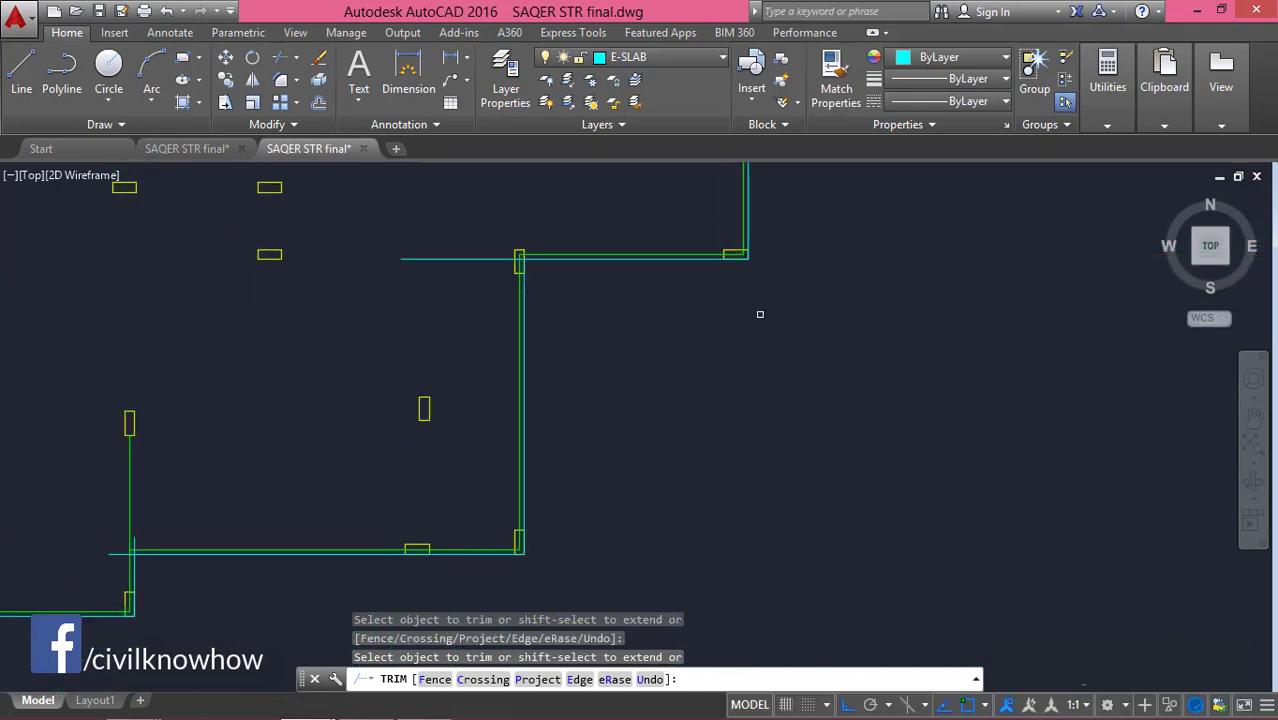
scroll(558, 304, up, 3)
scroll(600, 285, up, 5)
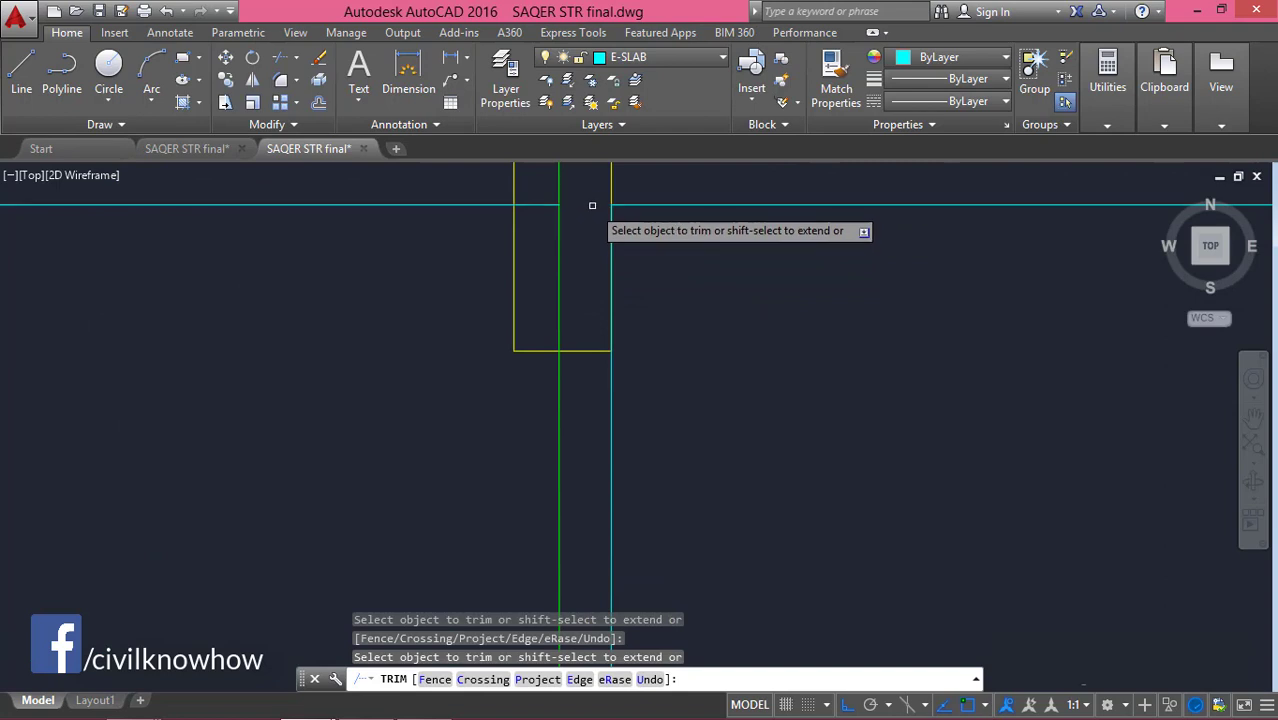
scroll(558, 255, down, 4)
scroll(558, 255, down, 4)
scroll(551, 399, up, 4)
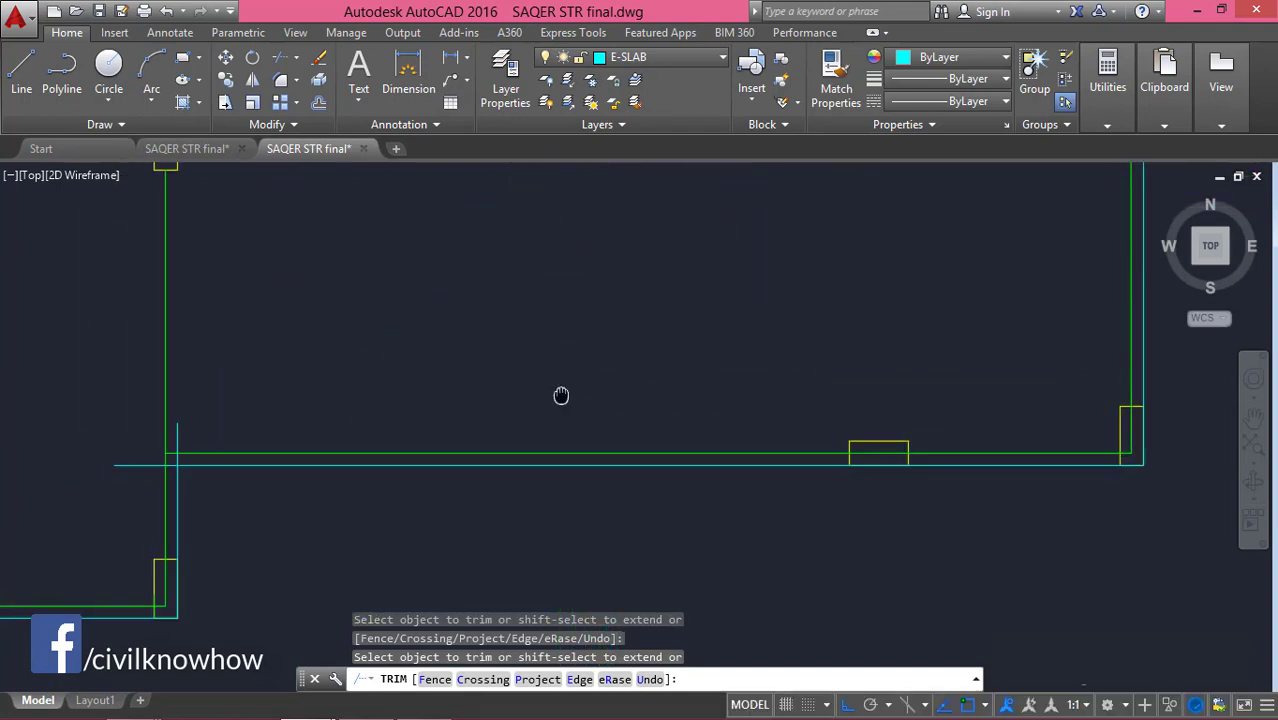
scroll(706, 340, up, 3)
scroll(674, 356, up, 4)
click(624, 364)
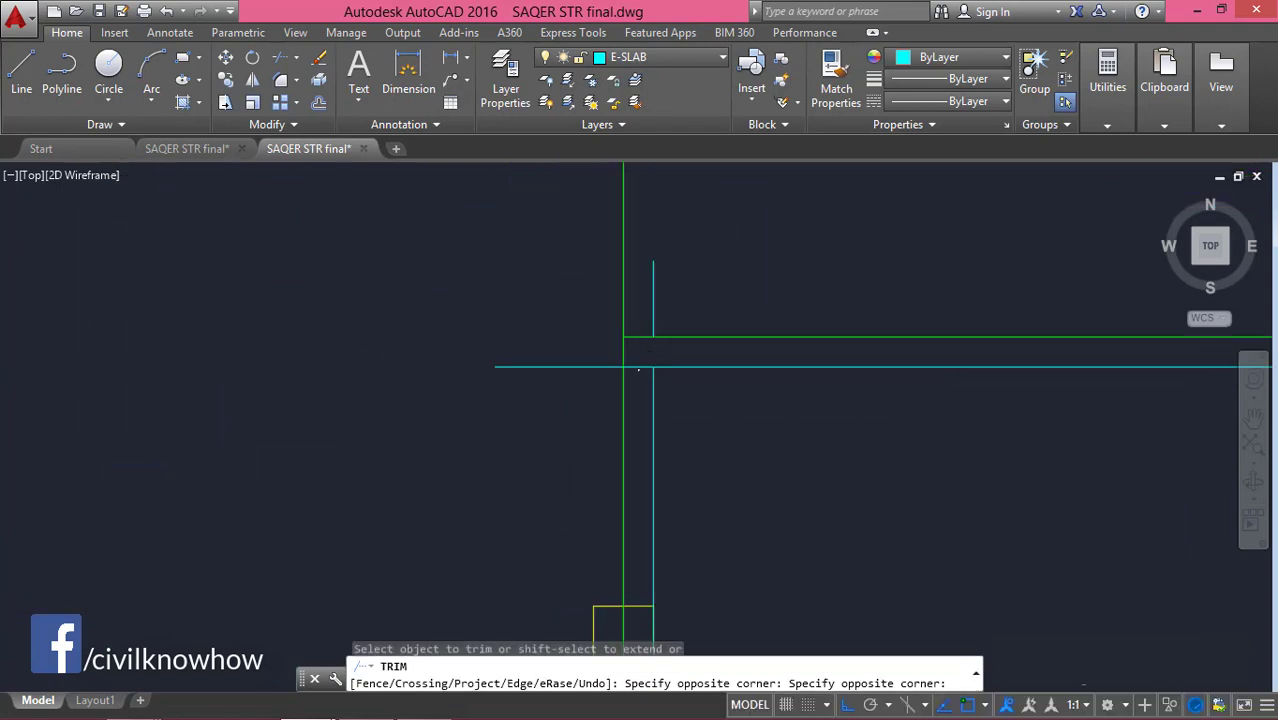
click(626, 368)
scroll(645, 362, down, 4)
scroll(745, 368, up, 4)
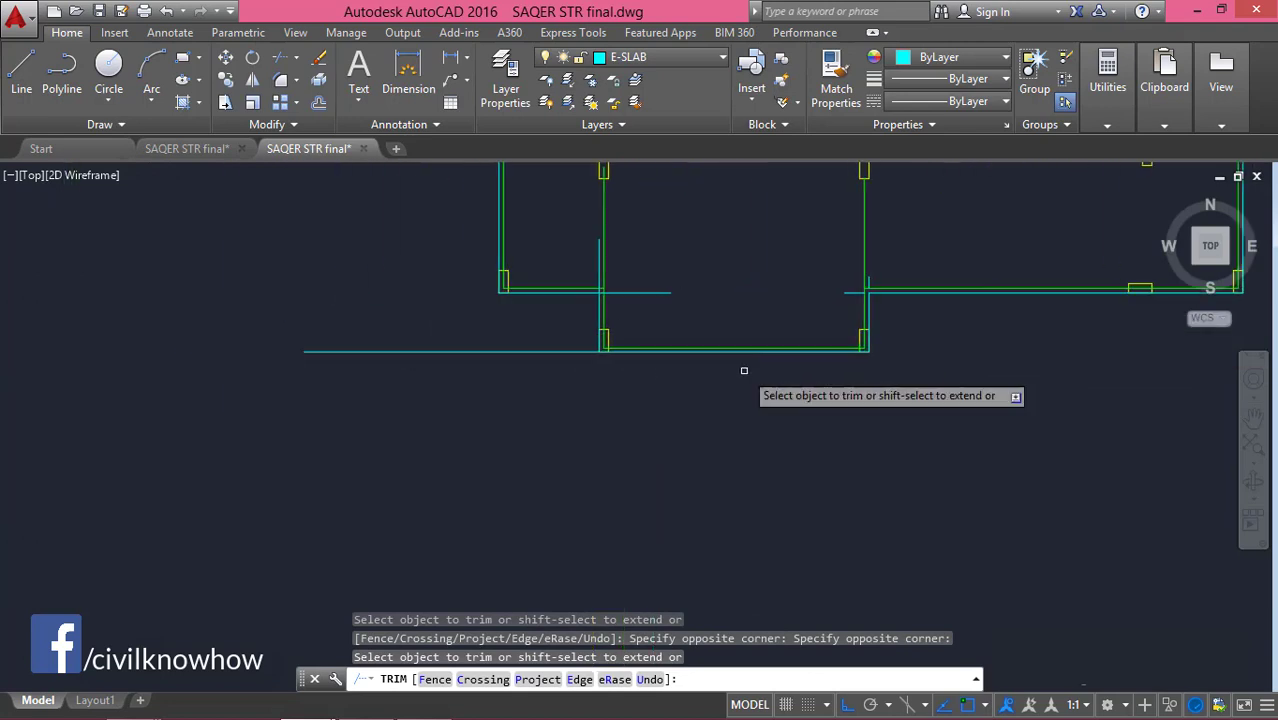
- Trim the cyan overhangs beside the lower and top columns and the wall-corner stub, then select the leftover vertical line
click(608, 344)
click(655, 196)
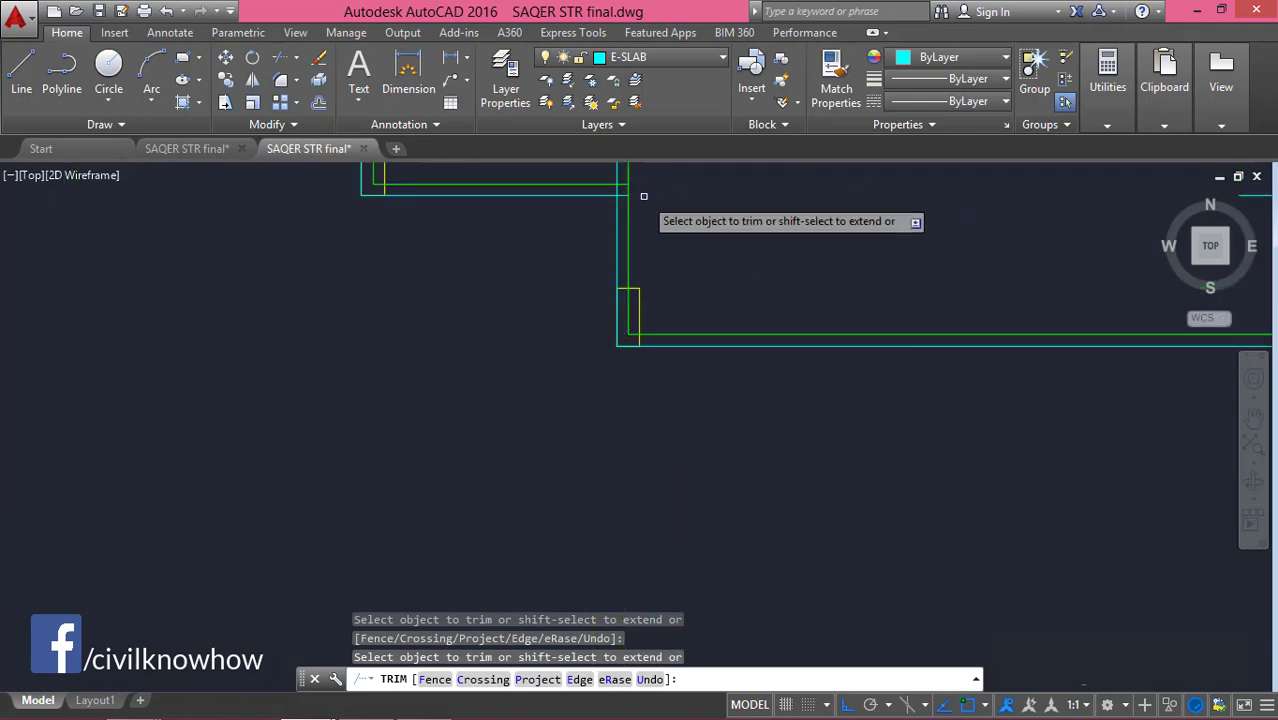
scroll(620, 197, up, 3)
click(601, 188)
scroll(630, 340, down, 4)
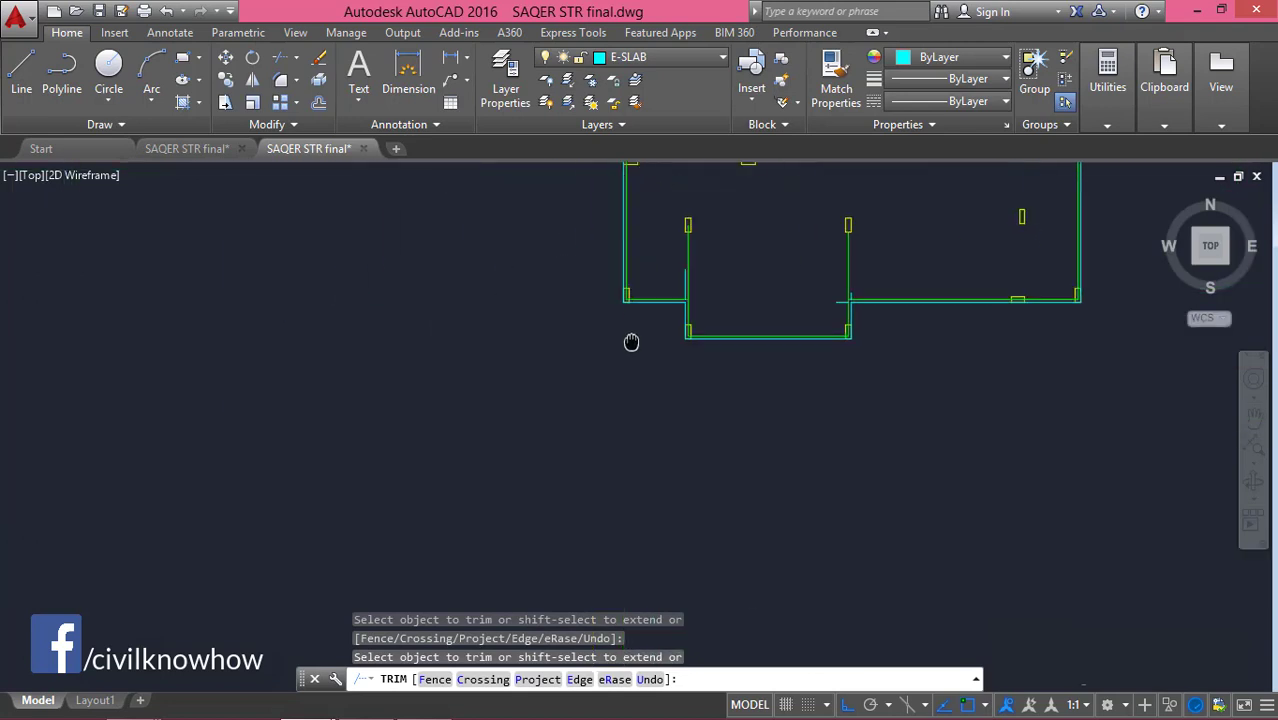
scroll(616, 351, down, 3)
scroll(601, 316, up, 3)
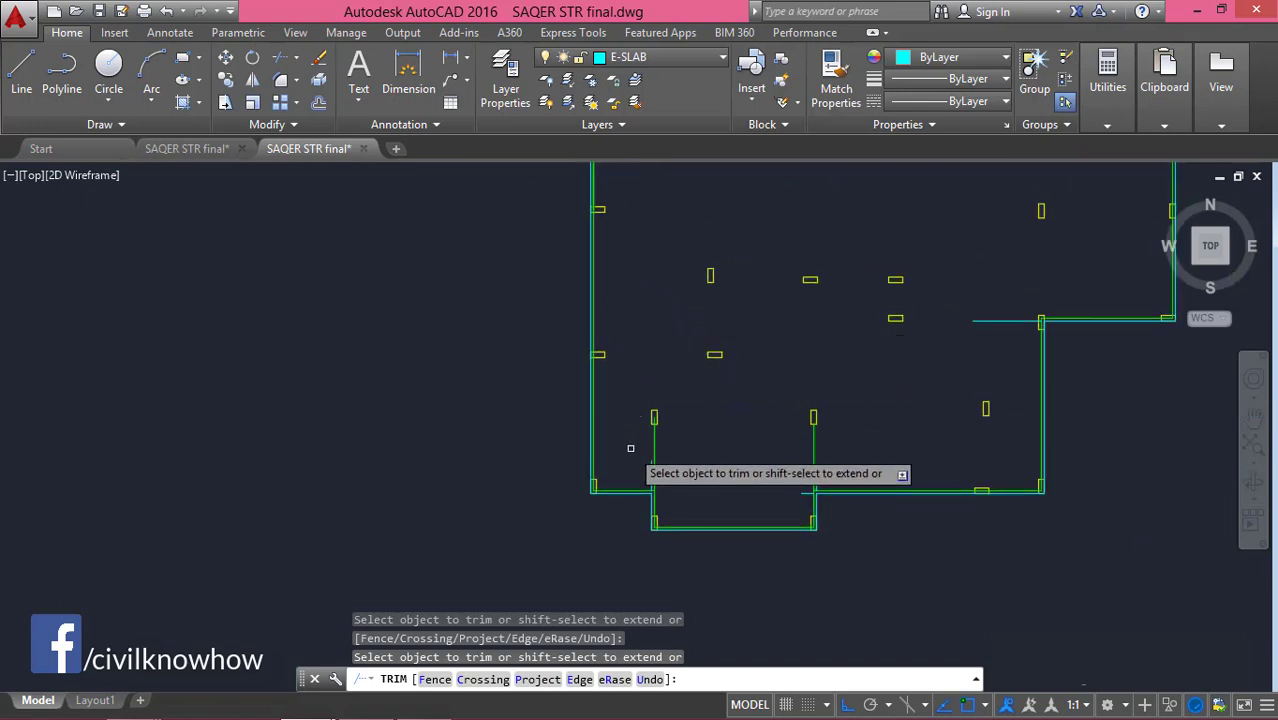
middle_drag(632, 367, 641, 482)
scroll(641, 482, up, 3)
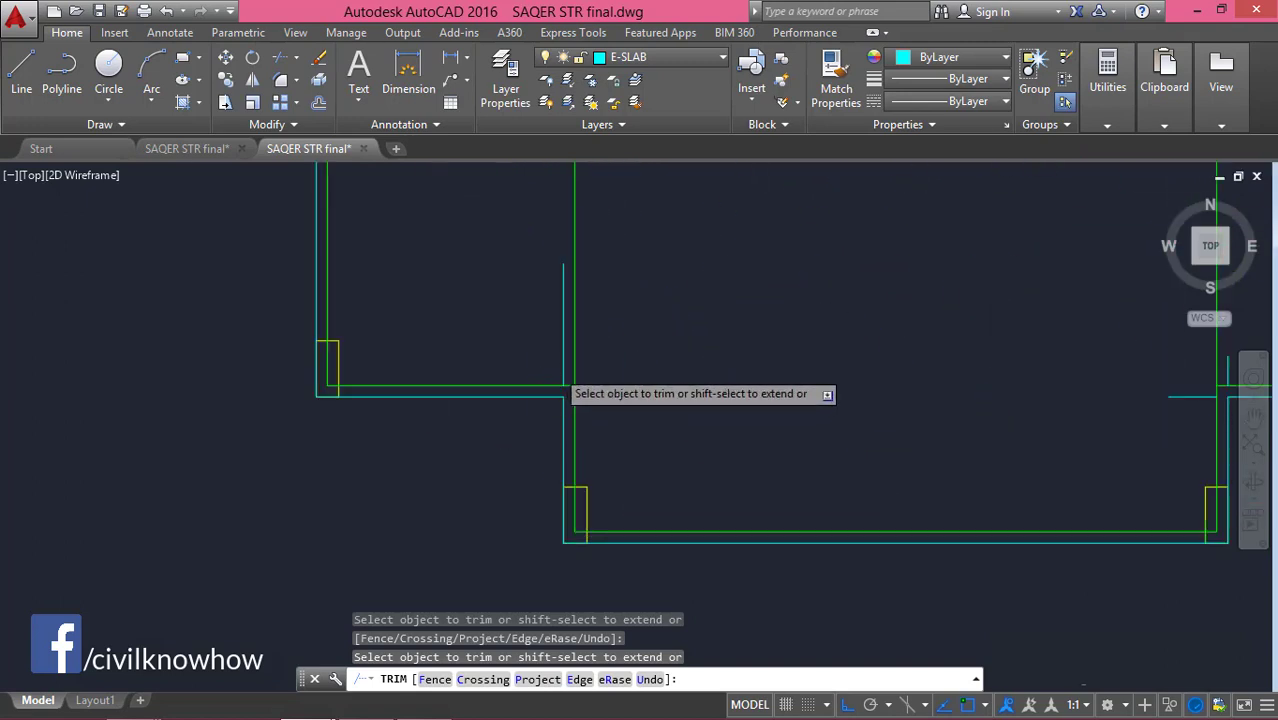
key(Escape)
click(565, 343)
- Delete the short vertical and horizontal leftover lines at the outline corners
key(Delete)
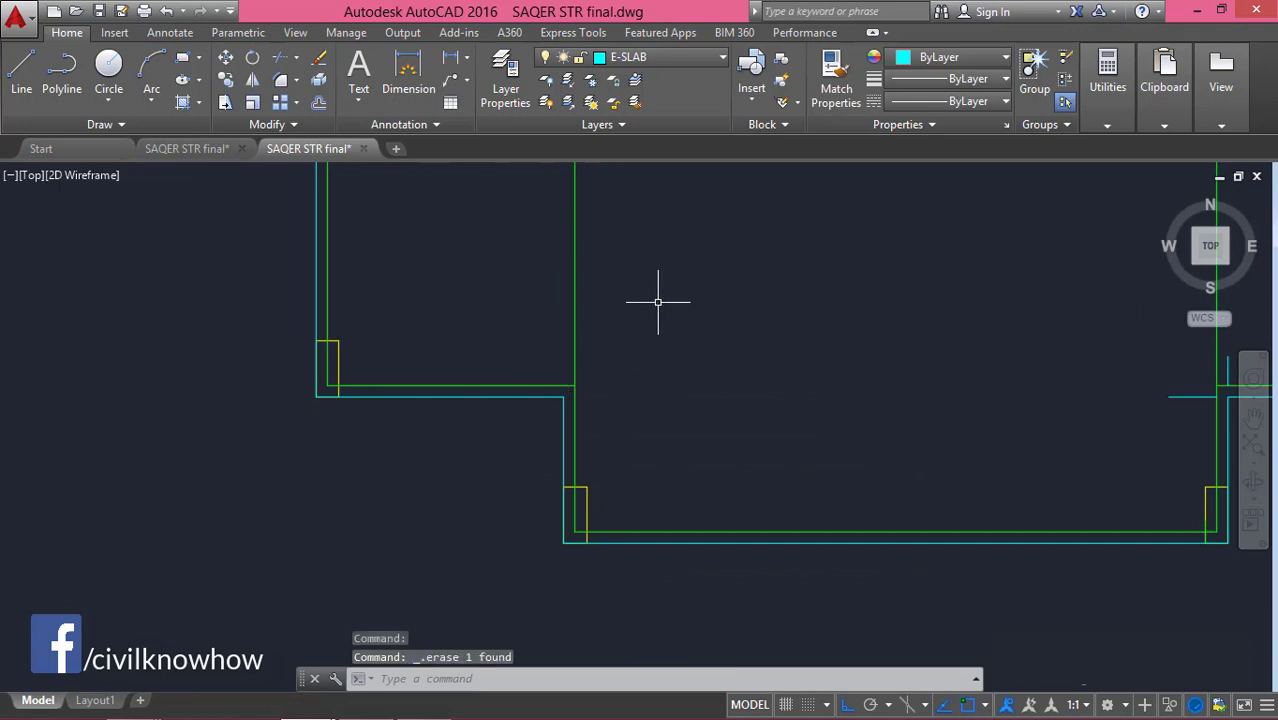
scroll(659, 300, down, 4)
scroll(613, 434, up, 1)
mouse_move(576, 337)
middle_down()
mouse_move(789, 383)
mouse_move(690, 354)
middle_up()
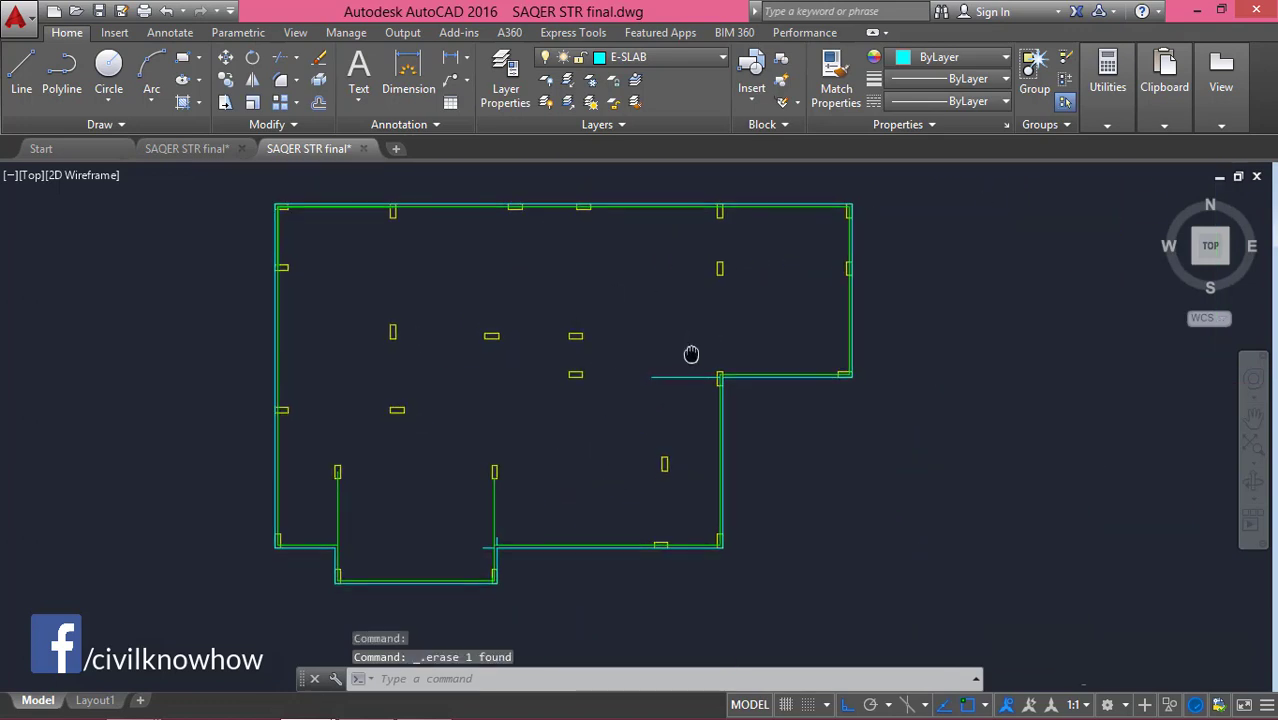
scroll(679, 359, up, 3)
click(673, 352)
key(Delete)
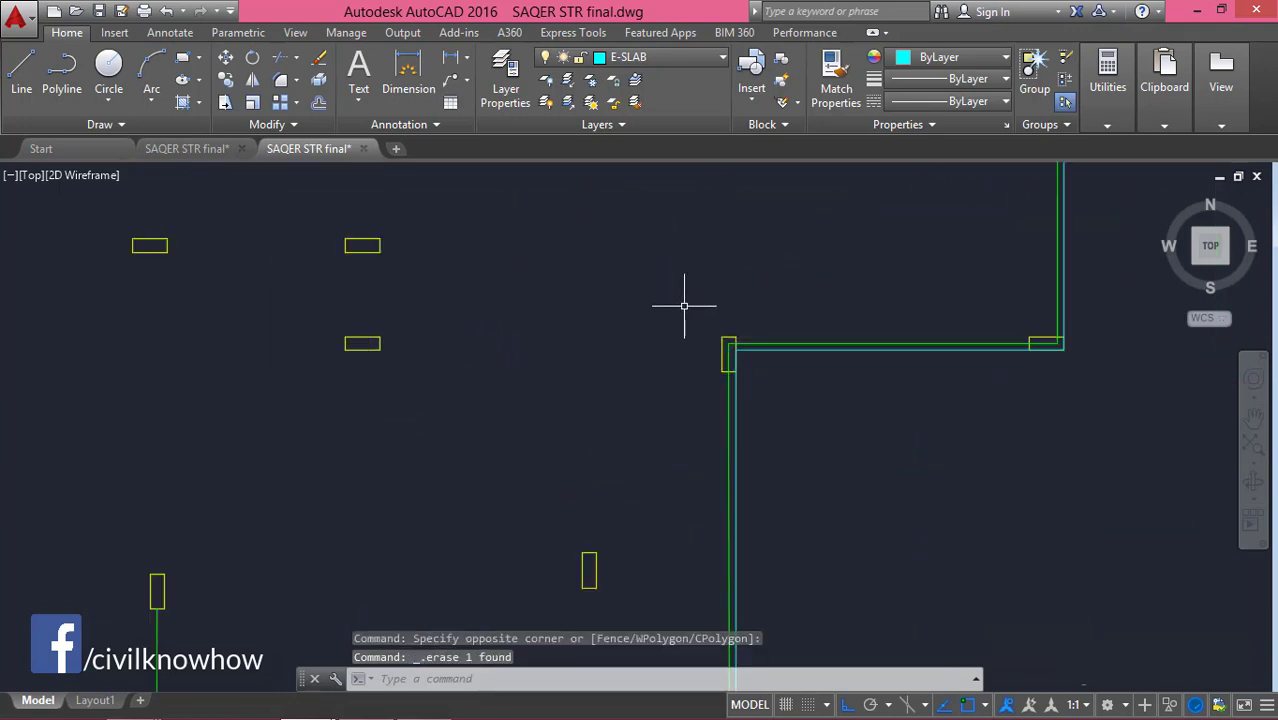
- Window-select and delete the short cyan segment at the wall corner
mouse_move(685, 300)
middle_down()
mouse_move(650, 391)
mouse_move(699, 348)
middle_up()
scroll(685, 363, down, 4)
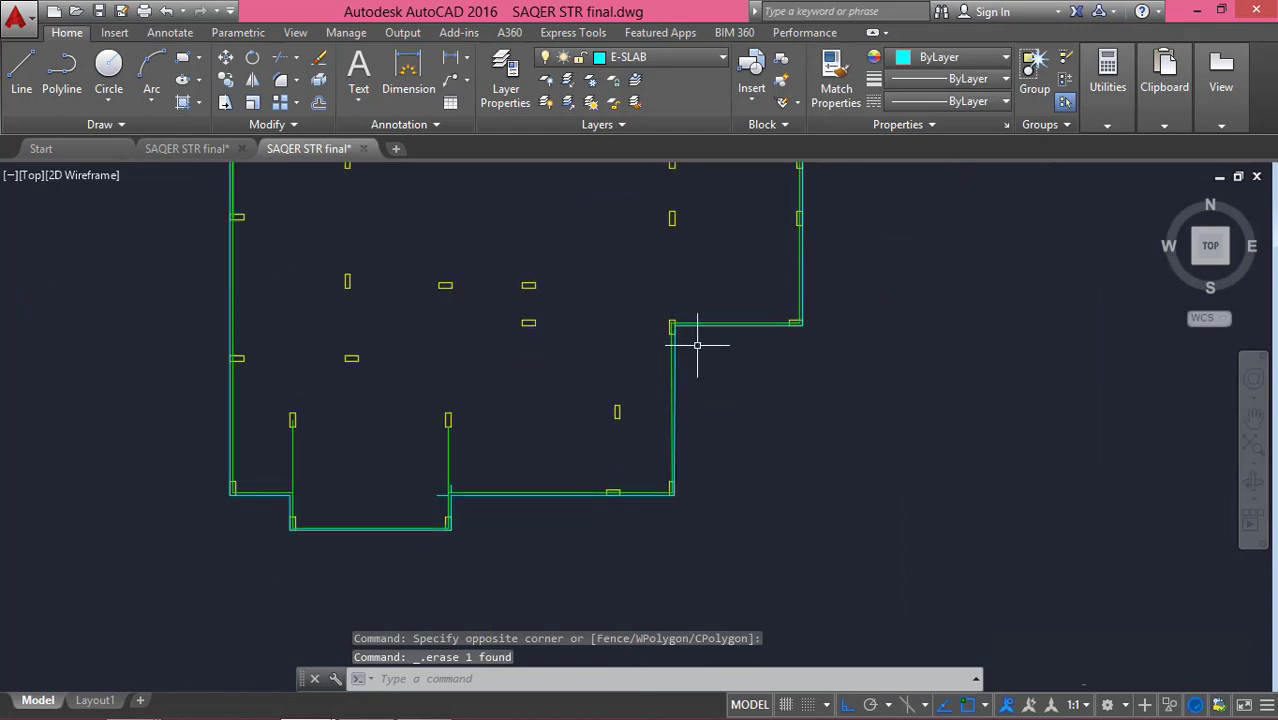
scroll(659, 414, up, 5)
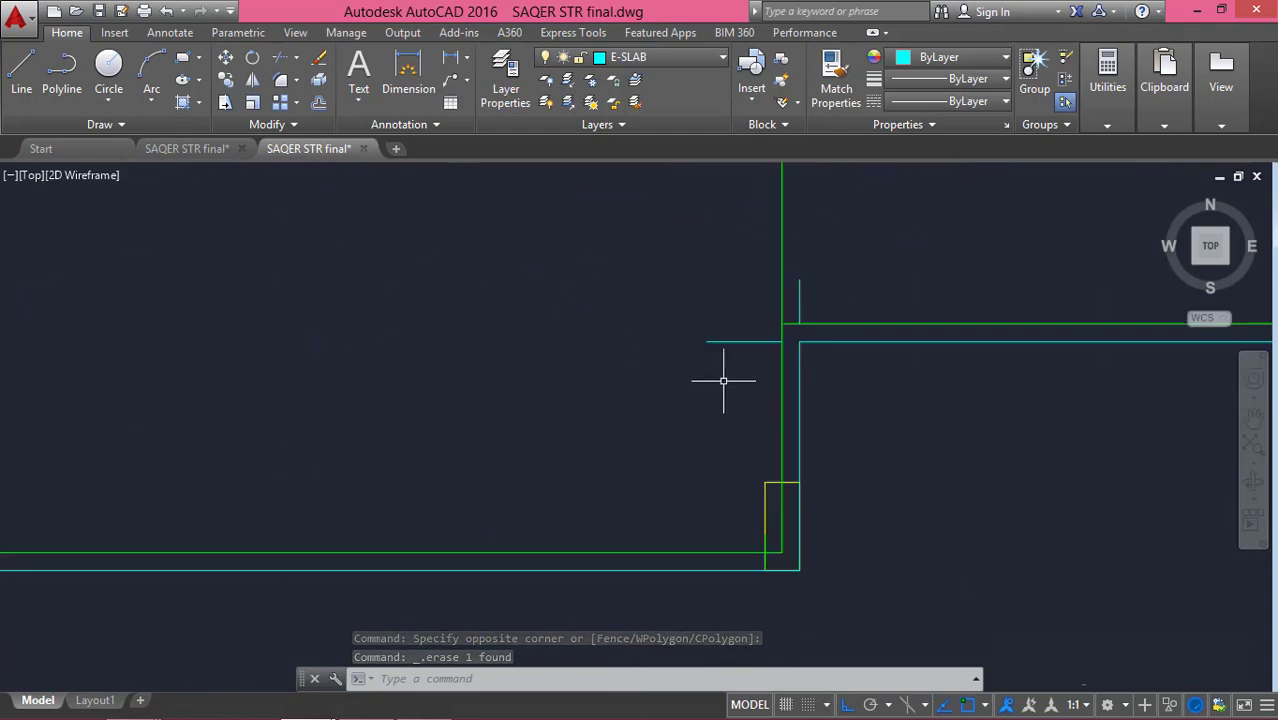
middle_drag(725, 379, 639, 419)
scroll(639, 419, up, 3)
click(633, 402)
click(590, 320)
key(Delete)
middle_drag(800, 265, 727, 343)
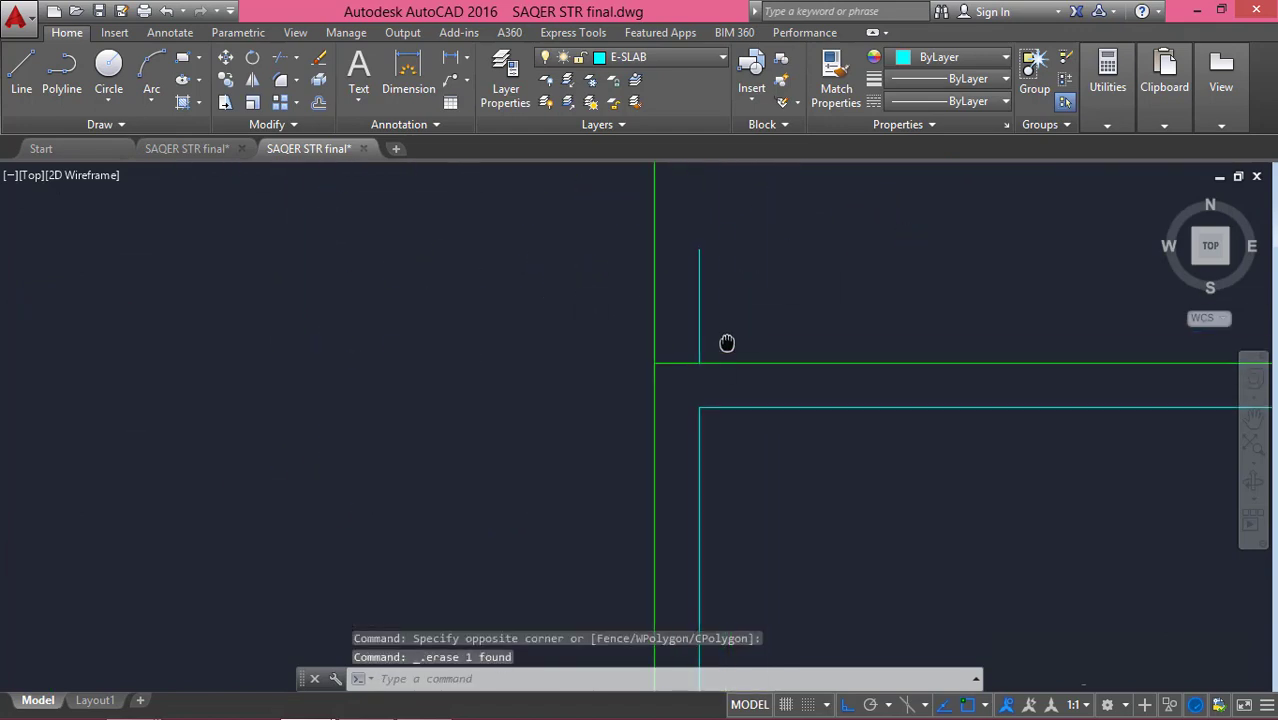
click(699, 285)
key(Escape)
- Pan around the whole slab outline to check that every corner is clean
scroll(748, 265, down, 4)
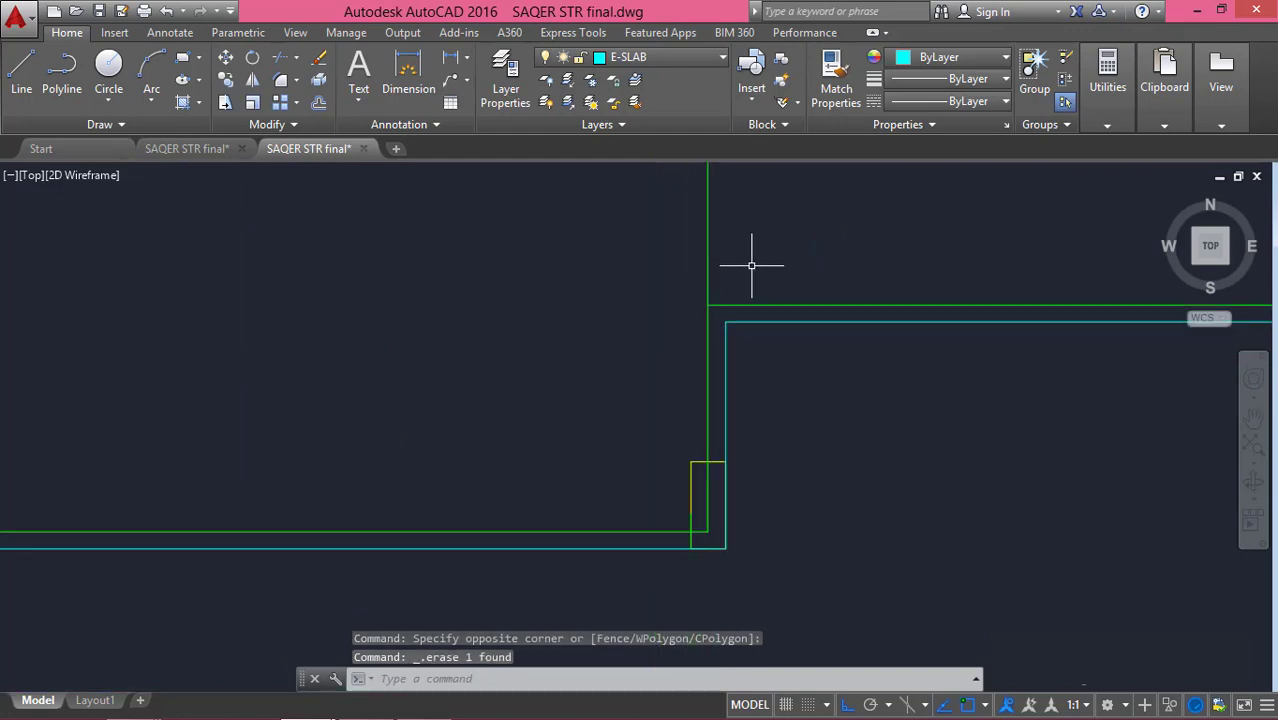
middle_drag(748, 265, 779, 273)
scroll(779, 273, down, 3)
middle_drag(630, 350, 611, 442)
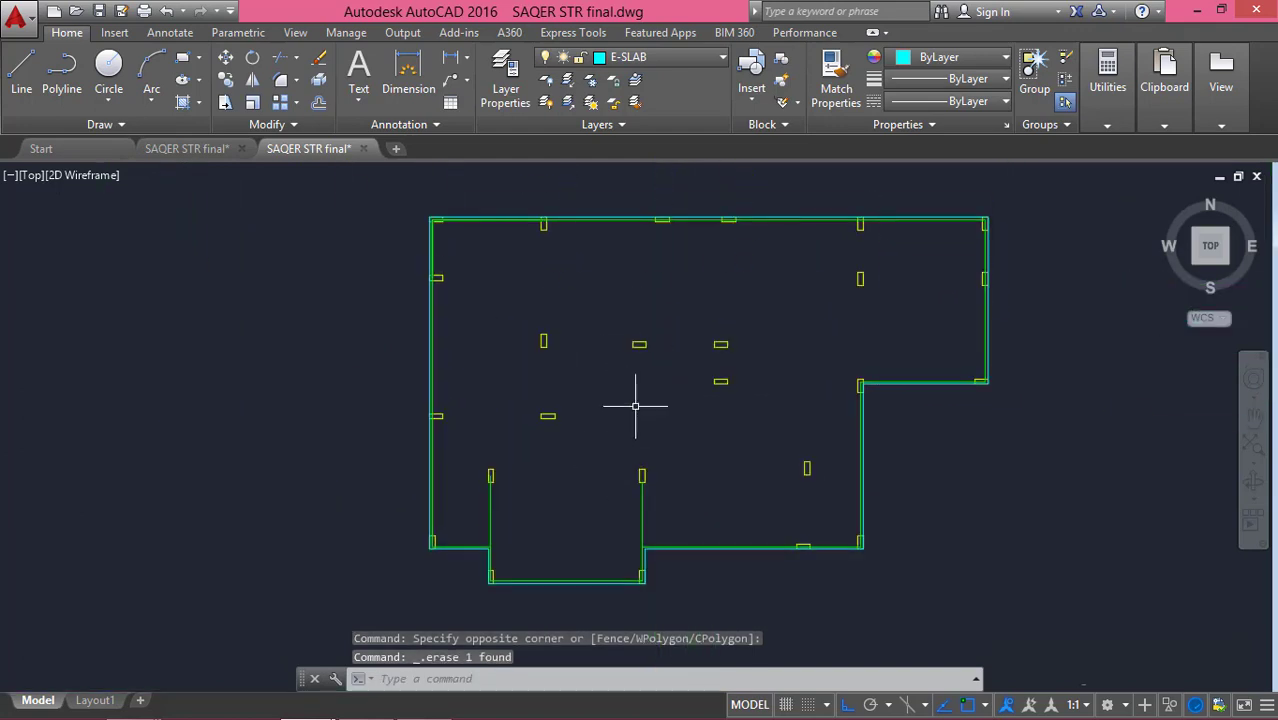
middle_drag(819, 420, 727, 423)
middle_drag(608, 390, 738, 371)
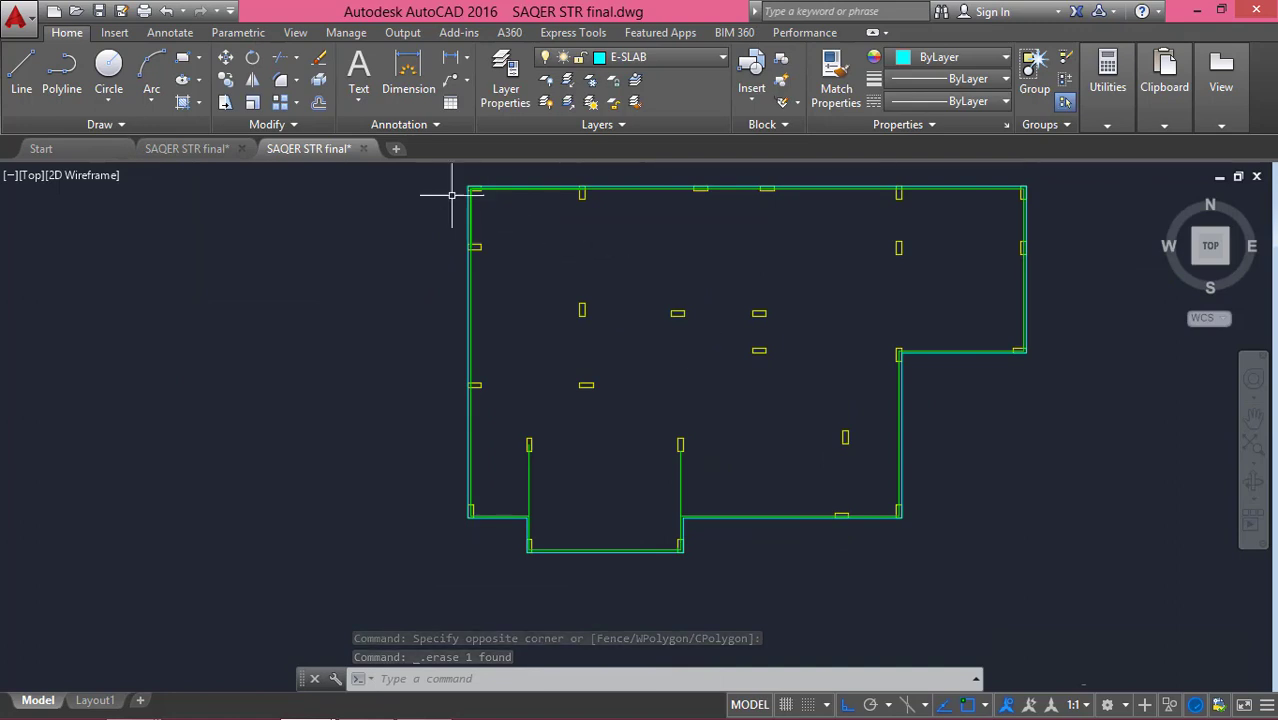
middle_drag(644, 579, 744, 572)
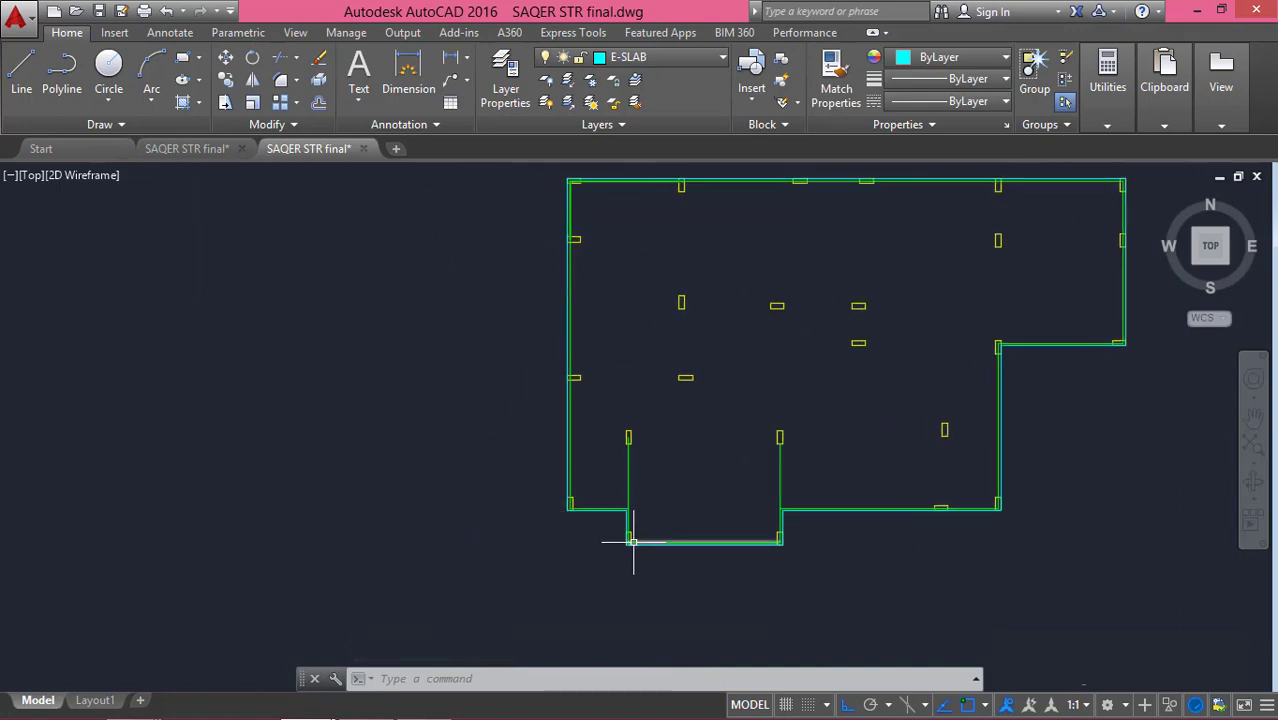
mouse_move(796, 445)
middle_down()
mouse_move(690, 522)
mouse_move(670, 503)
middle_up()
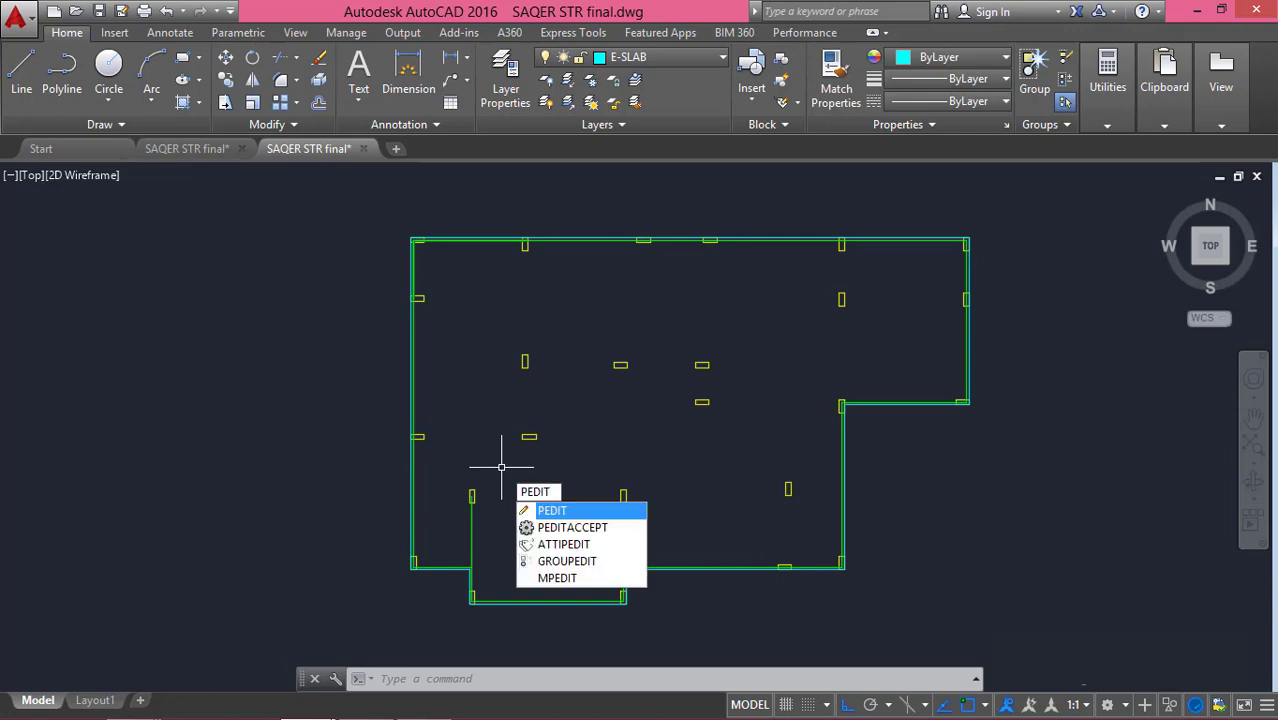
- Start PEDIT with Multiple selection and pick the outline's top and right edges
key(Return)
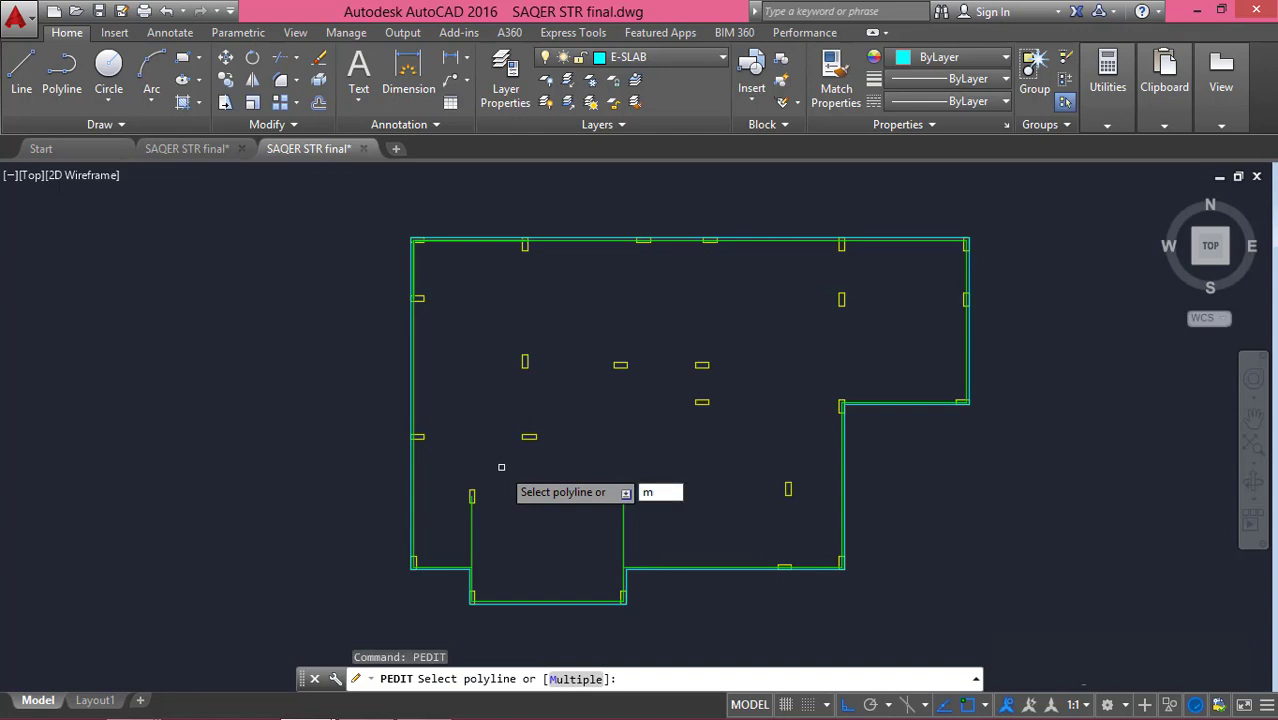
key(Return)
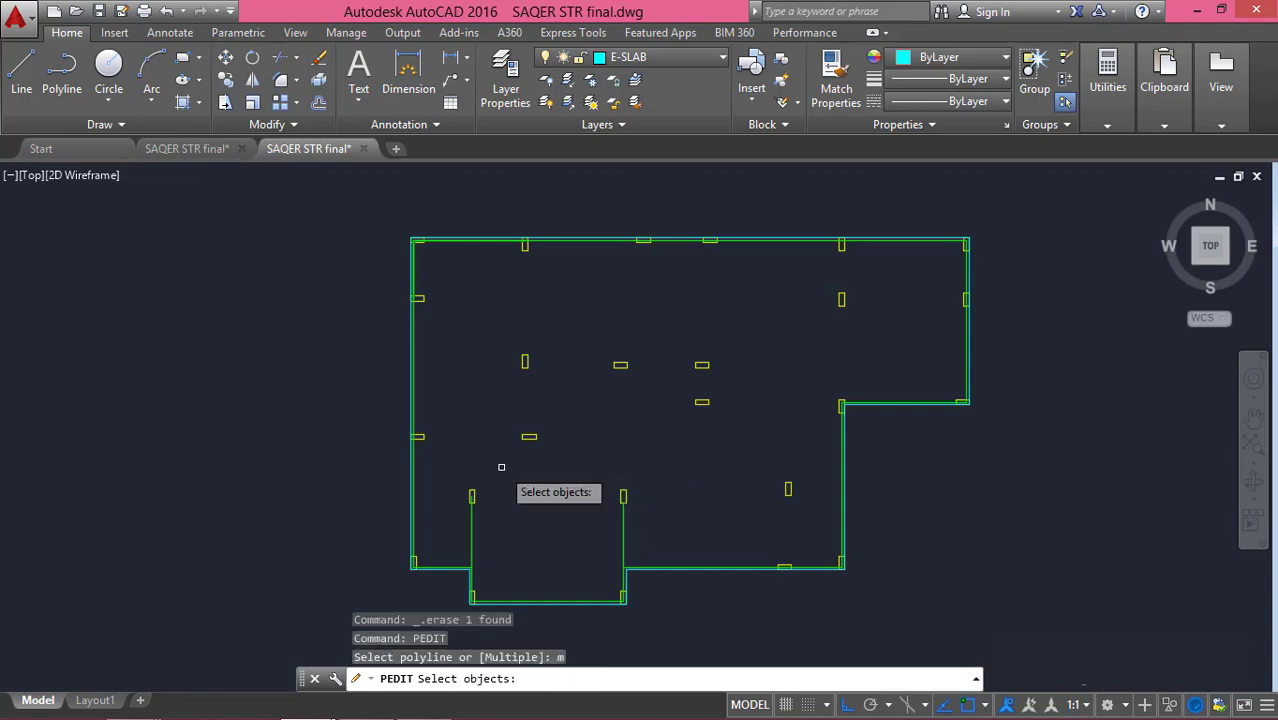
scroll(508, 340, up, 4)
middle_drag(511, 331, 476, 445)
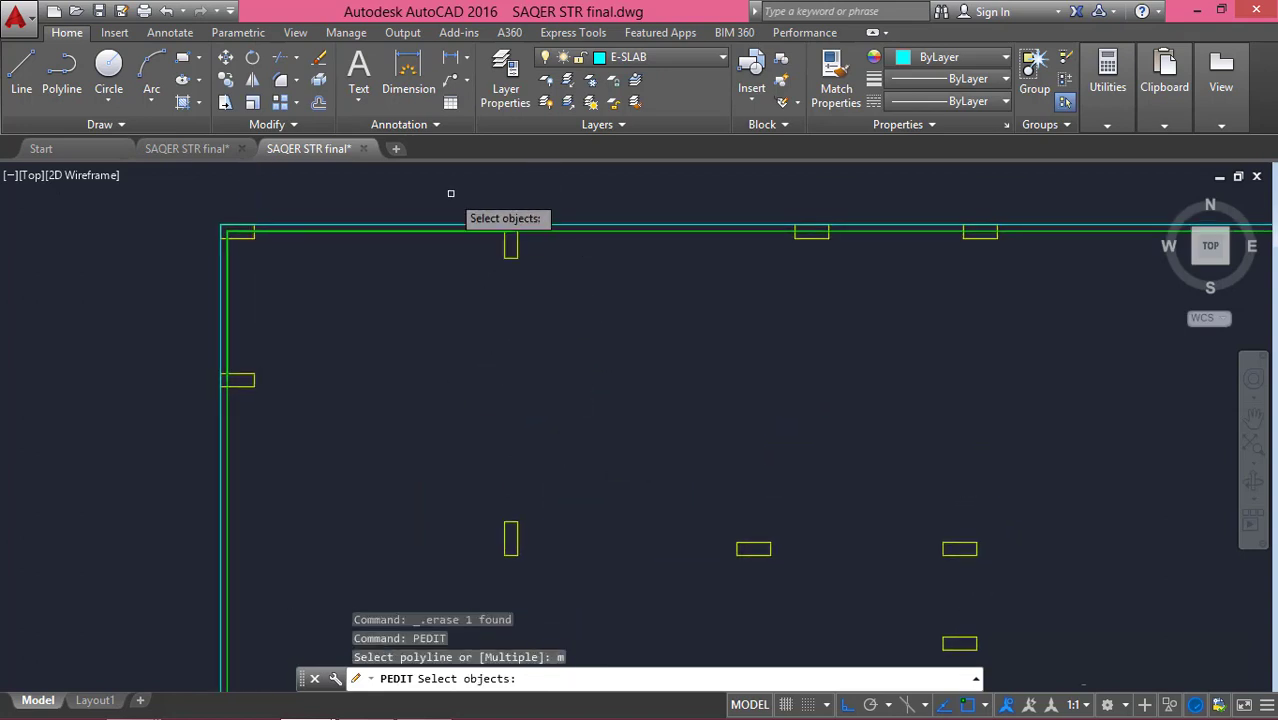
click(432, 227)
scroll(545, 237, down, 4)
middle_drag(545, 240, 285, 236)
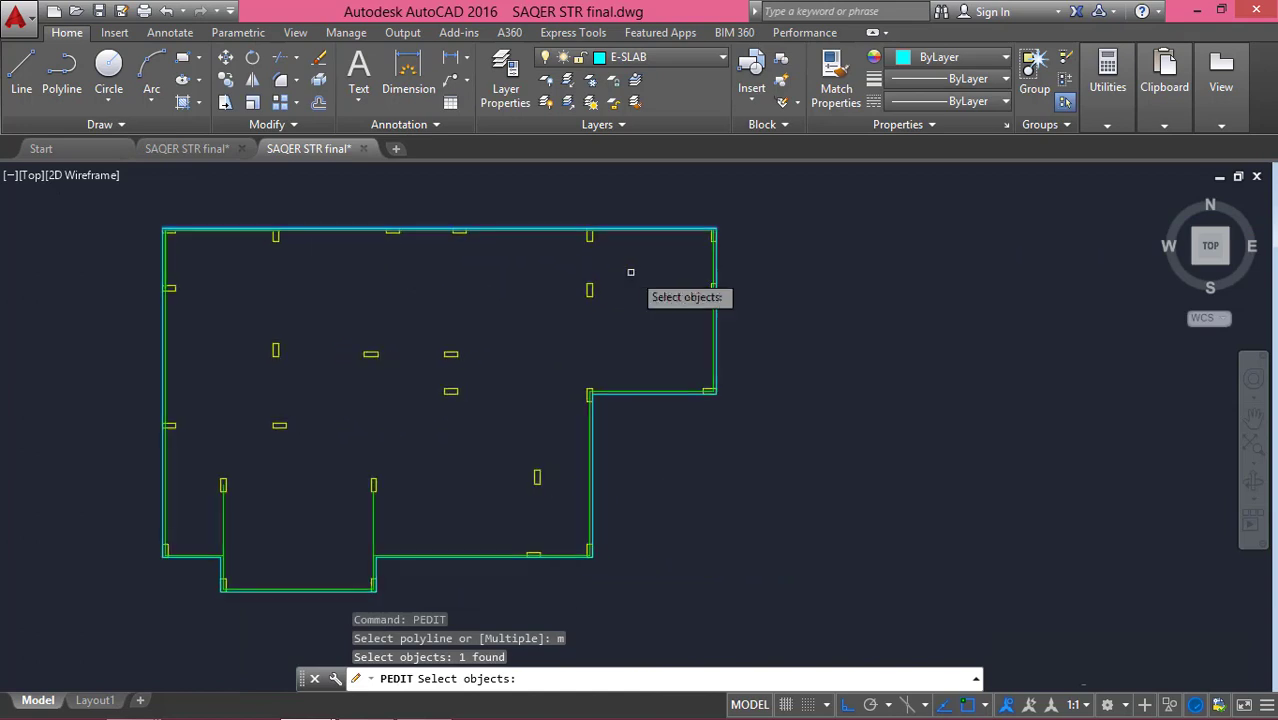
scroll(630, 265, up, 4)
scroll(663, 252, up, 2)
click(668, 242)
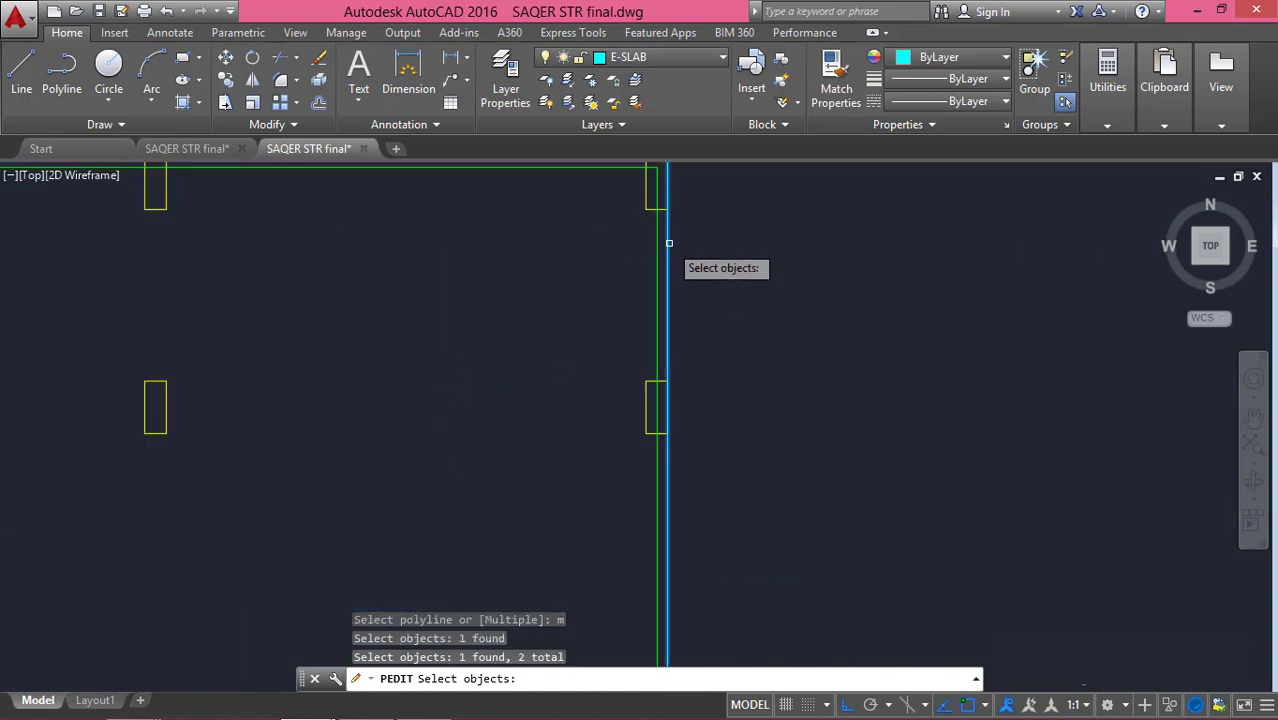
scroll(669, 242, down, 5)
scroll(675, 382, up, 4)
- Pick the inner horizontal, inner right, recess bottom, bottom and left inner-corner edges
click(585, 320)
scroll(590, 320, down, 6)
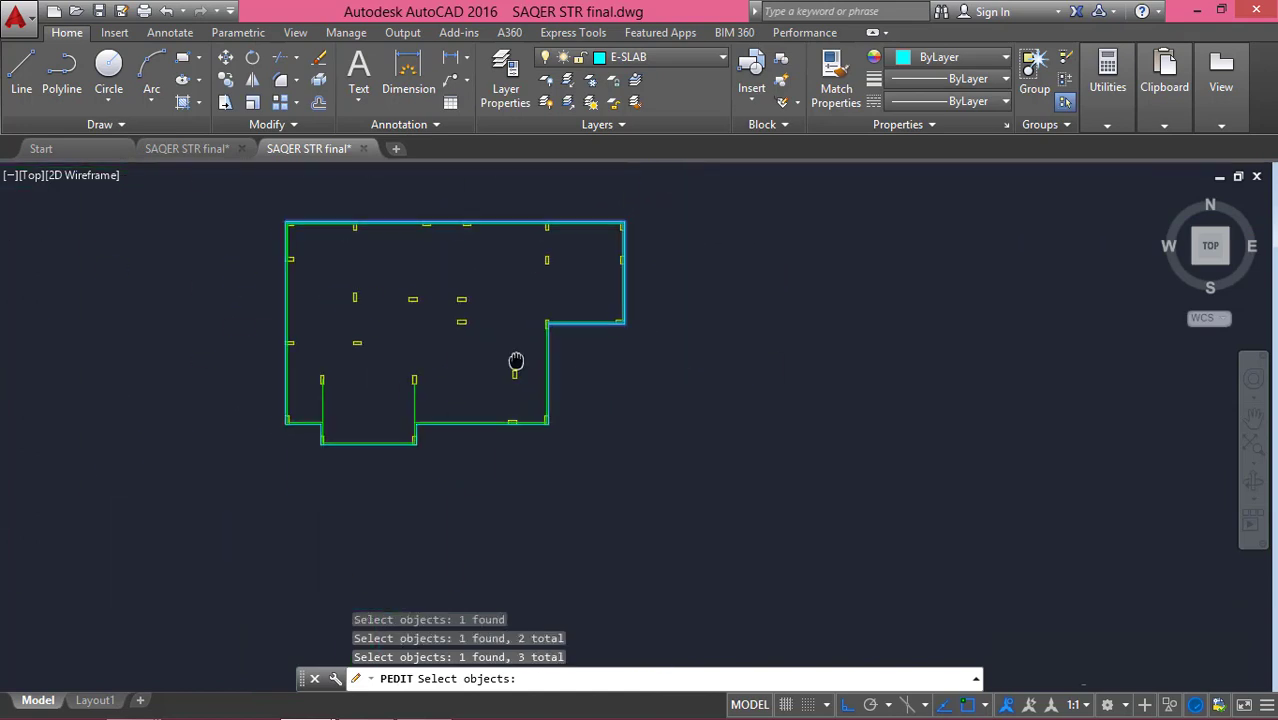
scroll(516, 361, up, 8)
click(735, 287)
scroll(736, 290, down, 6)
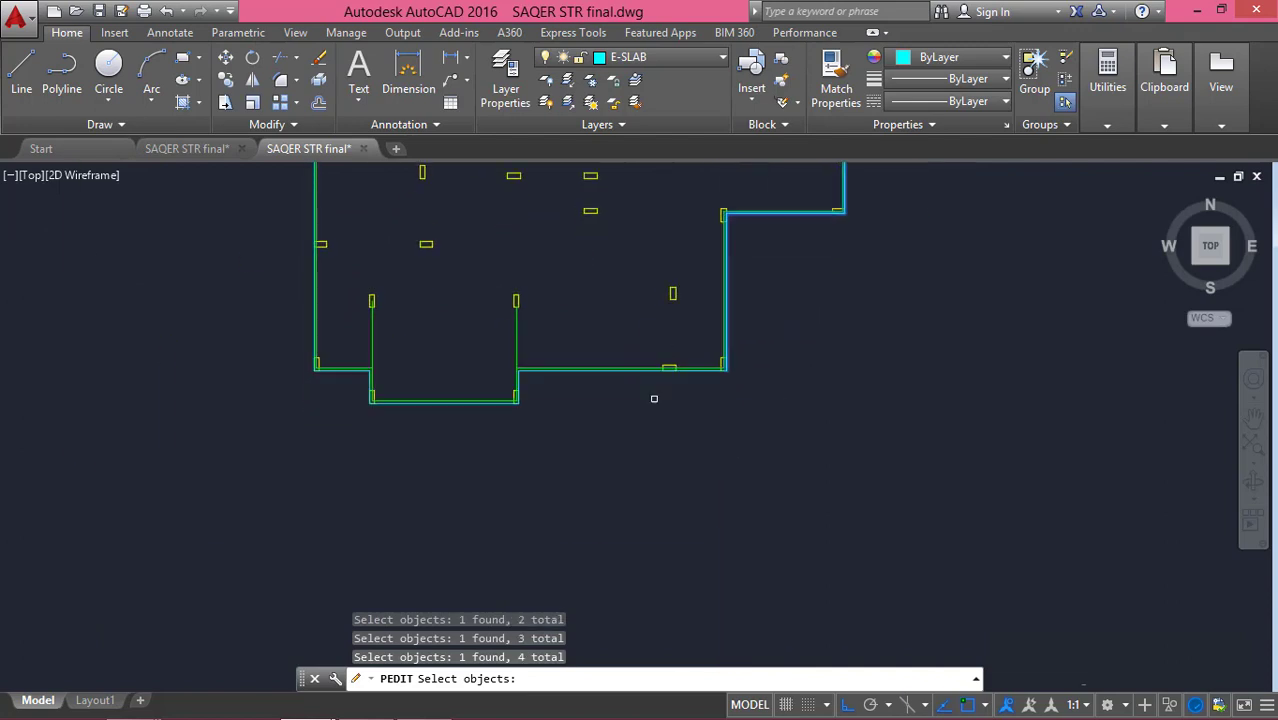
scroll(654, 398, up, 8)
click(722, 358)
scroll(715, 360, down, 7)
scroll(713, 359, up, 5)
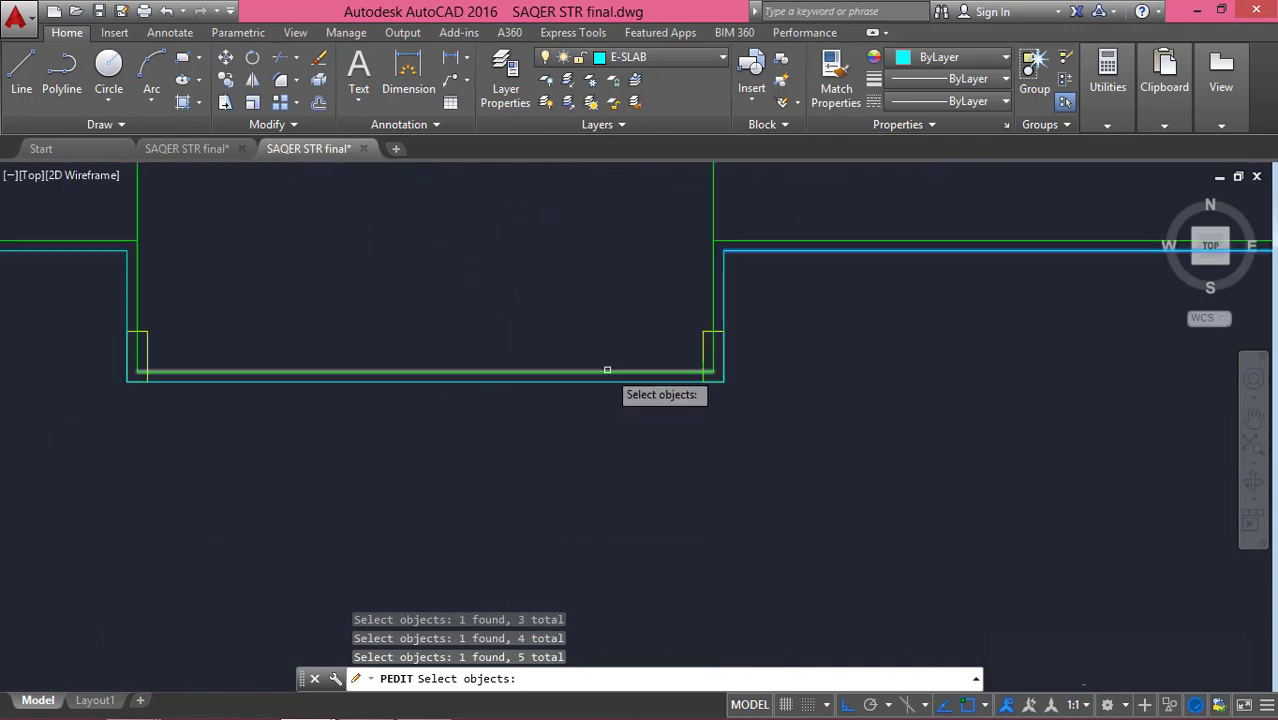
click(627, 381)
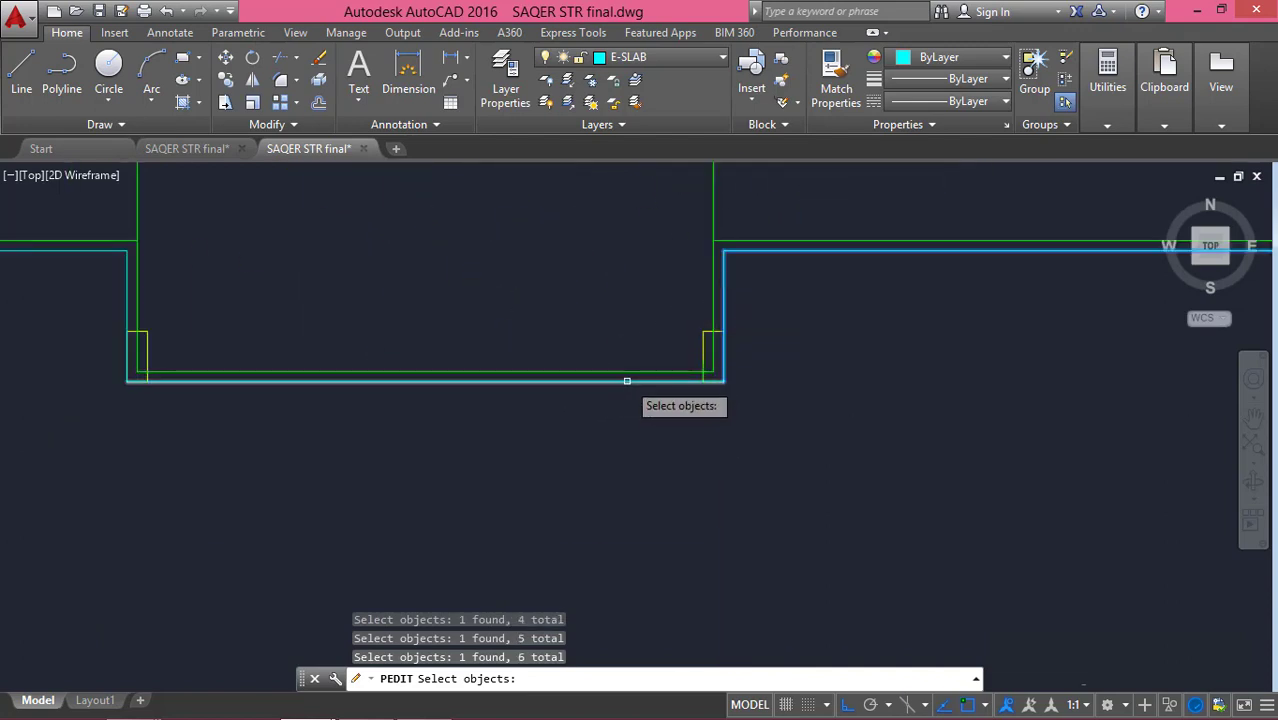
click(462, 380)
scroll(462, 380, down, 5)
scroll(465, 345, up, 5)
click(476, 337)
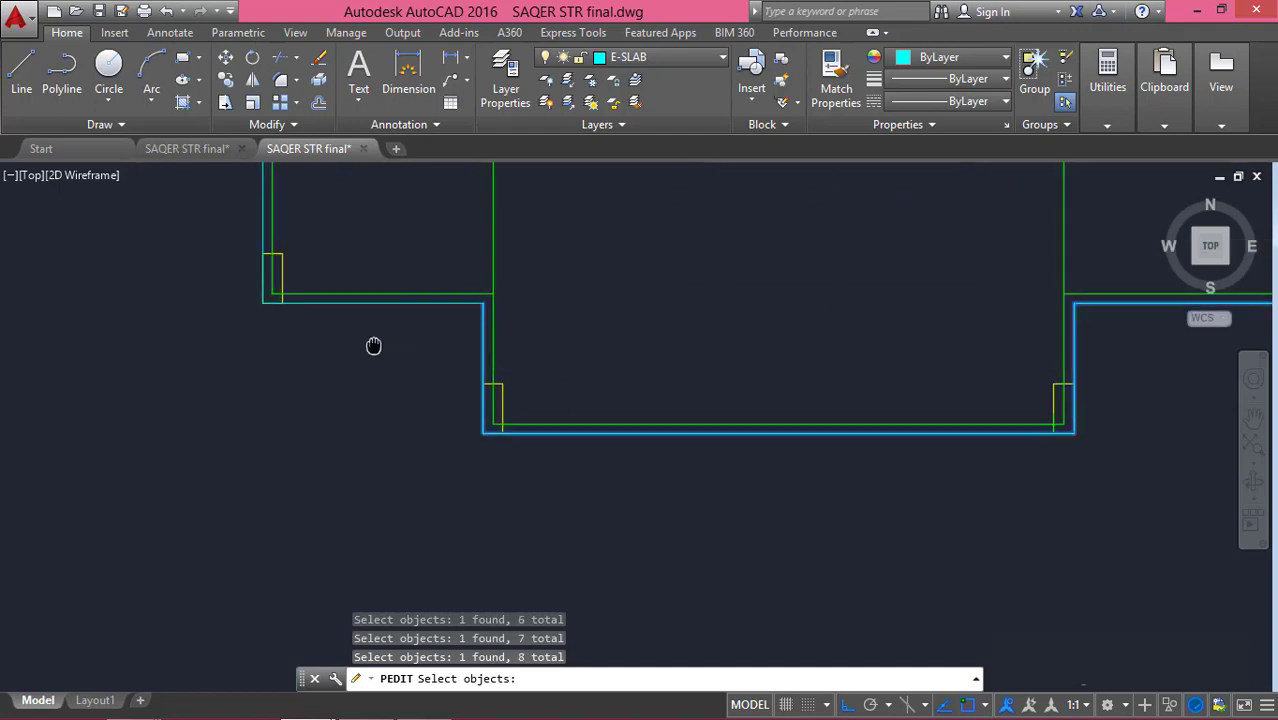
- Pick the remaining lower-left and left vertical edges of the outline
middle_drag(373, 345, 414, 340)
scroll(414, 340, down, 3)
click(365, 400)
scroll(365, 400, up, 2)
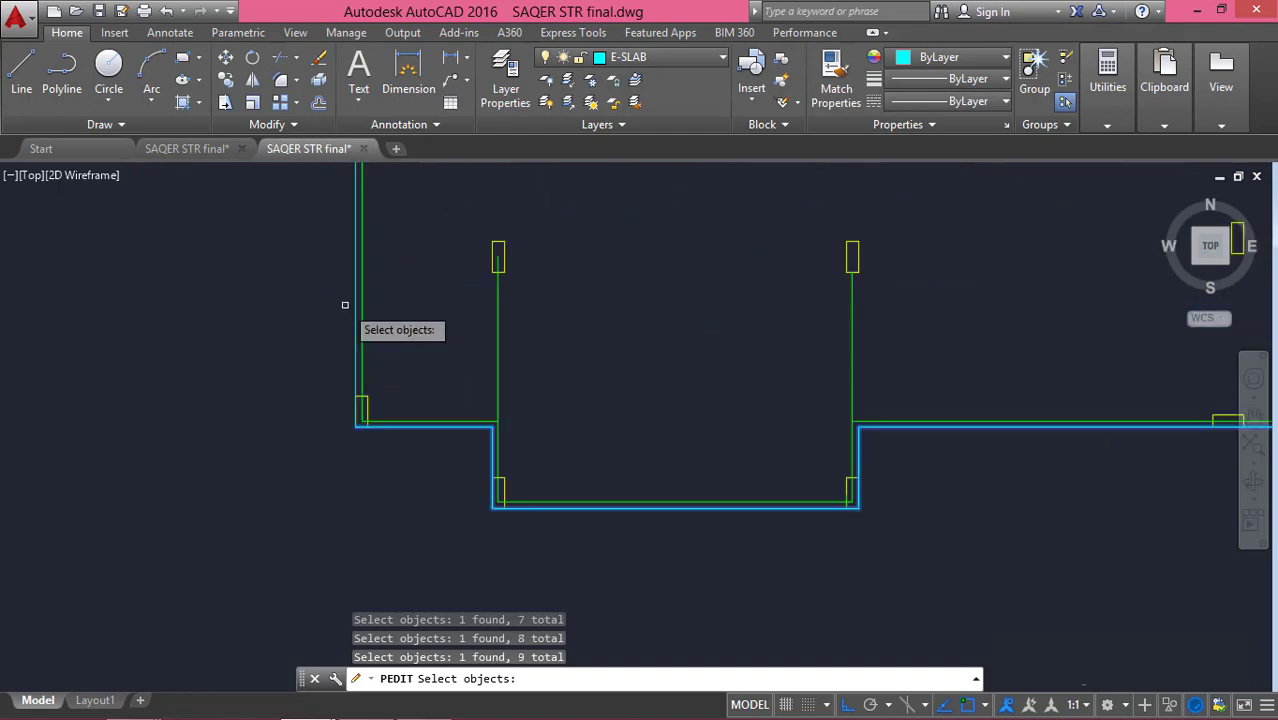
click(356, 305)
scroll(356, 305, down, 5)
scroll(414, 377, up, 2)
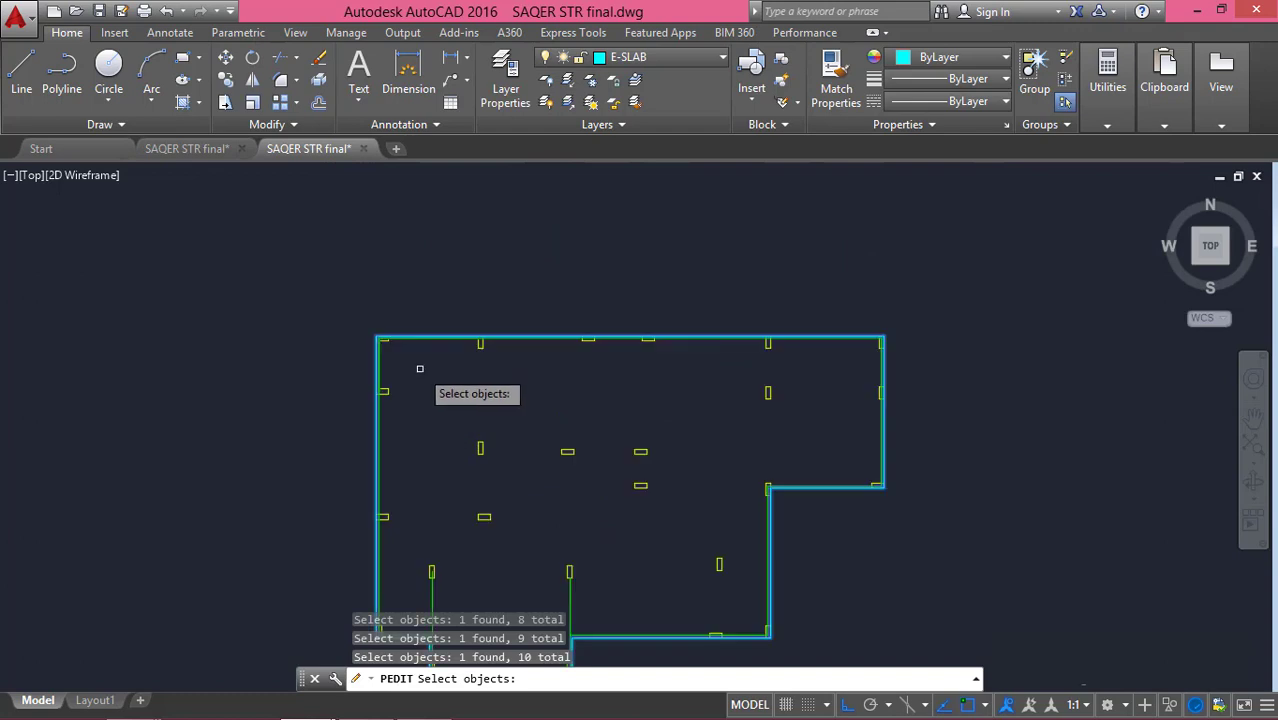
scroll(430, 373, down, 4)
scroll(471, 409, up, 4)
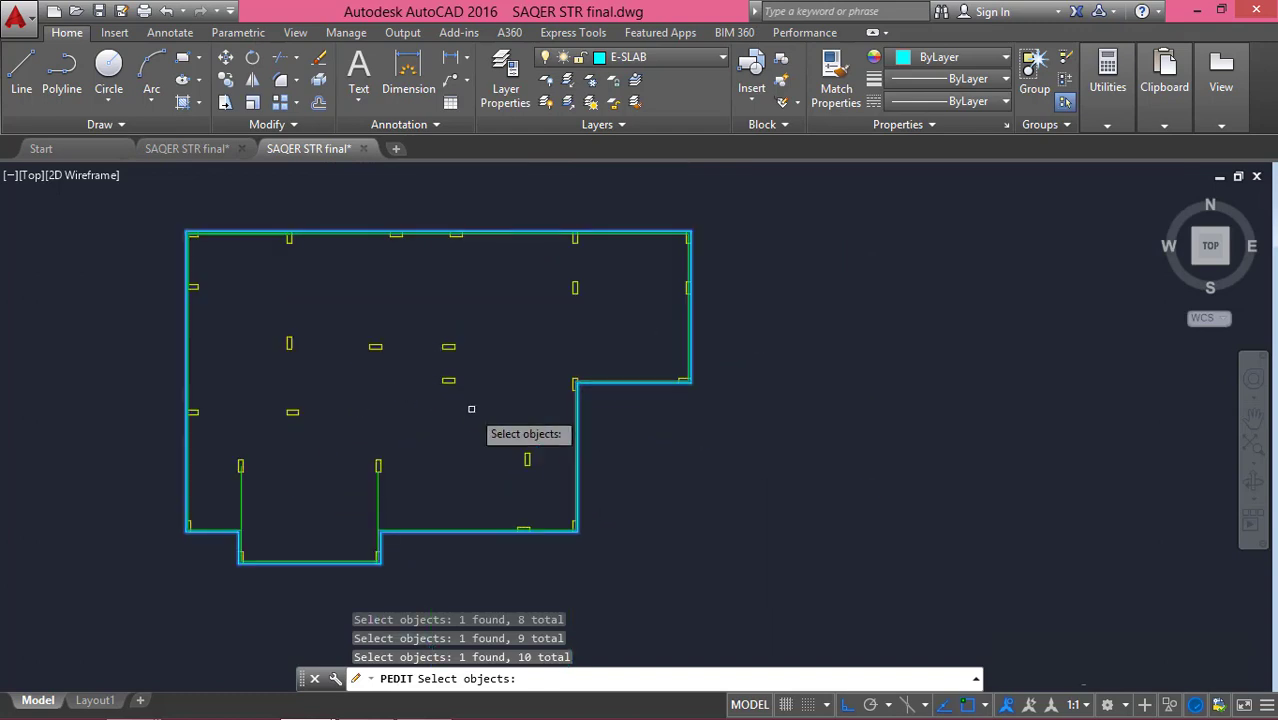
- Convert the picked lines to polylines and Join them with zero fuzz distance
key(Return)
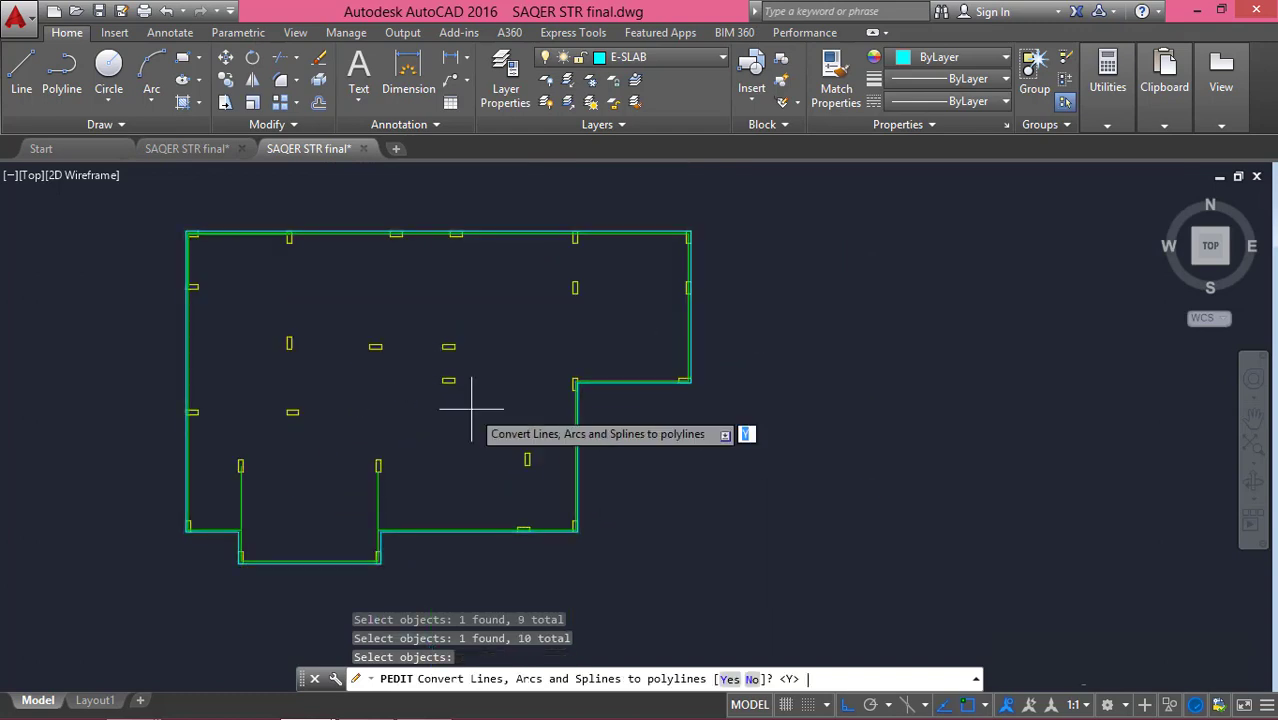
key(Return)
scroll(456, 414, up, 1)
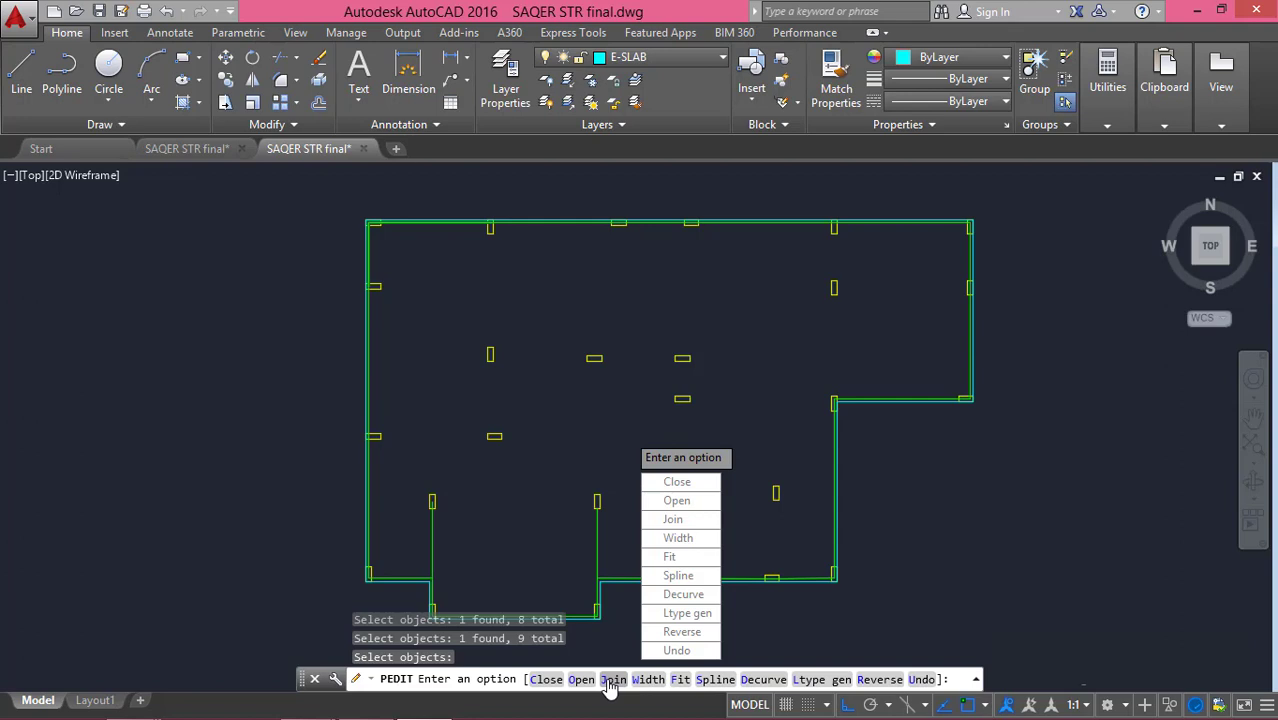
click(675, 520)
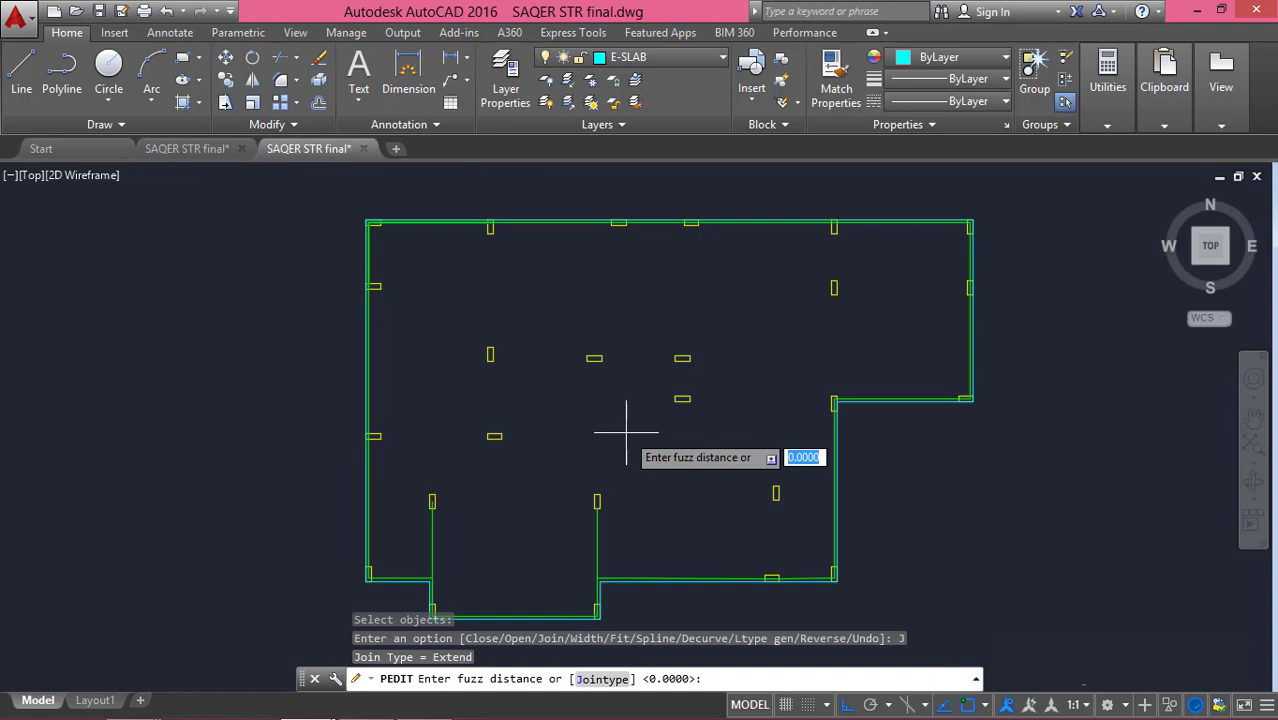
key(Return)
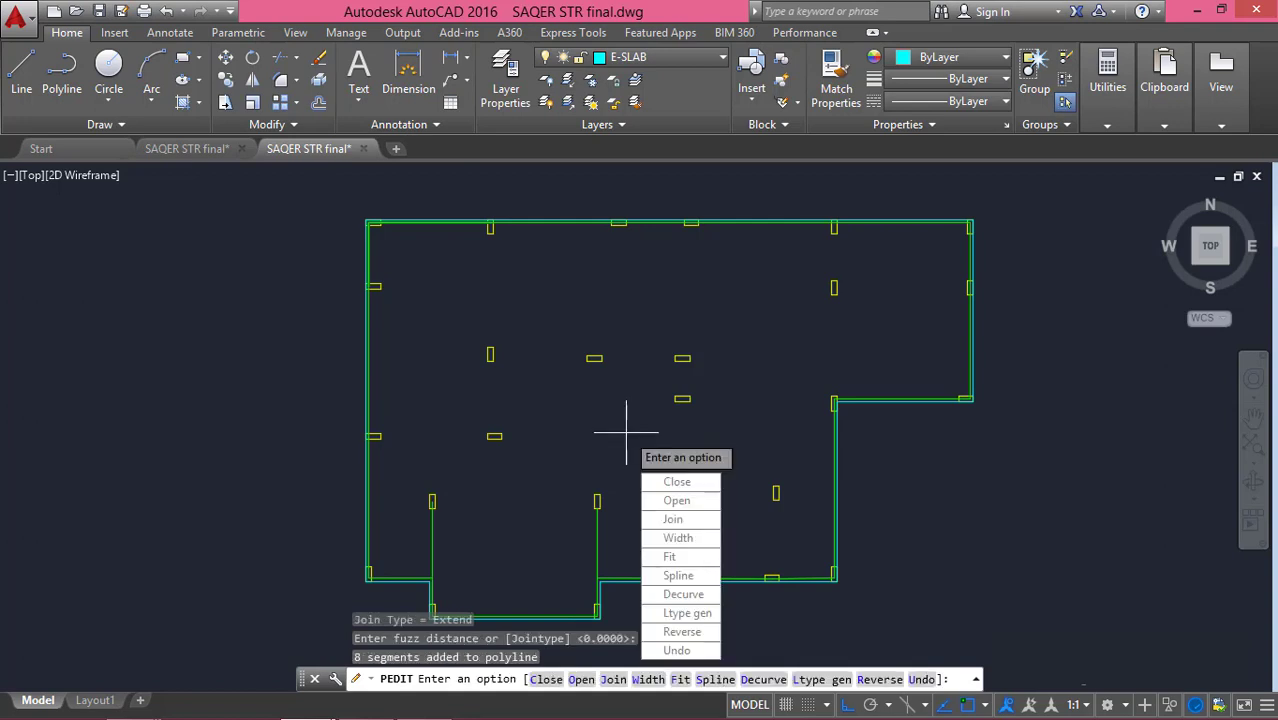
key(Escape)
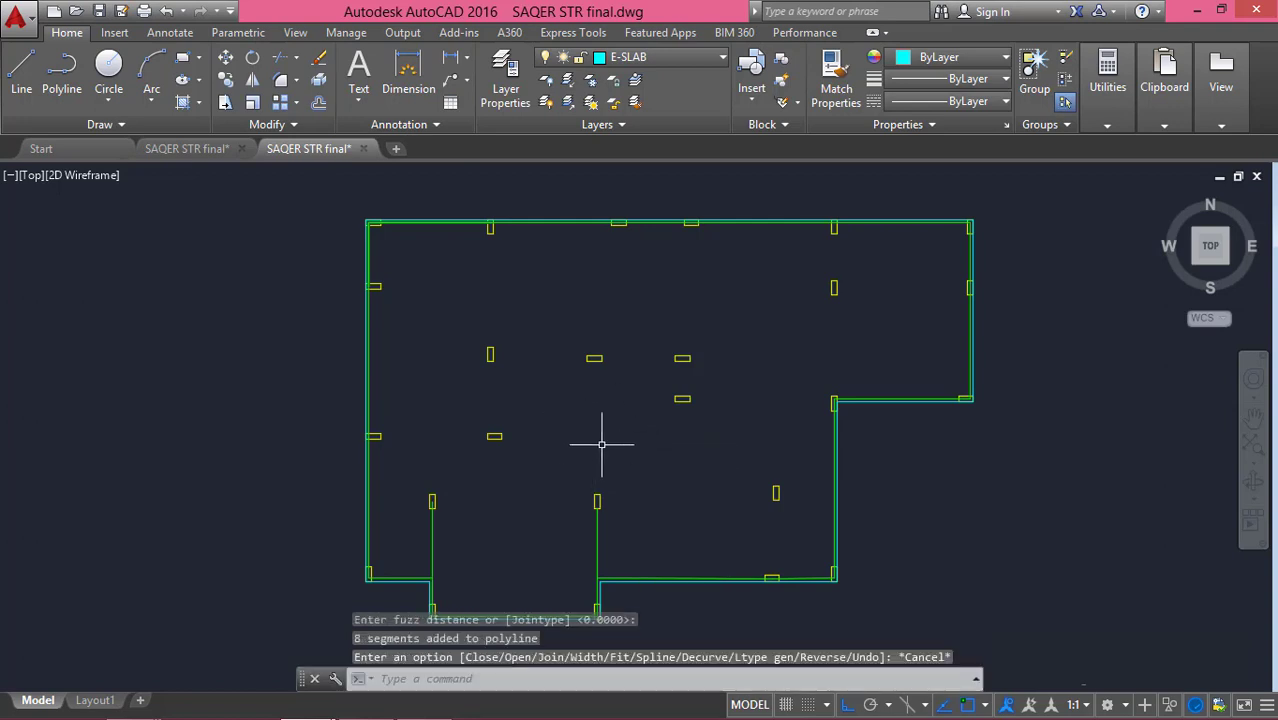
scroll(600, 200, up, 8)
scroll(576, 269, down, 8)
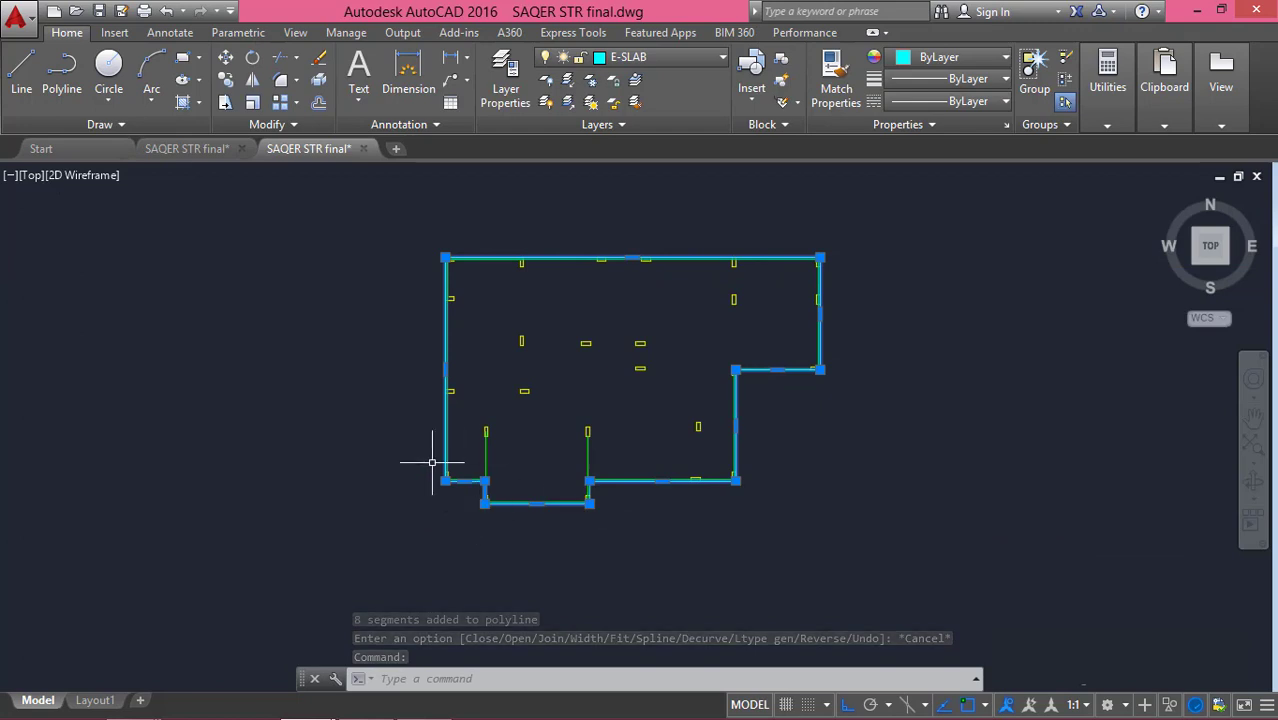
scroll(435, 252, up, 4)
scroll(435, 252, down, 2)
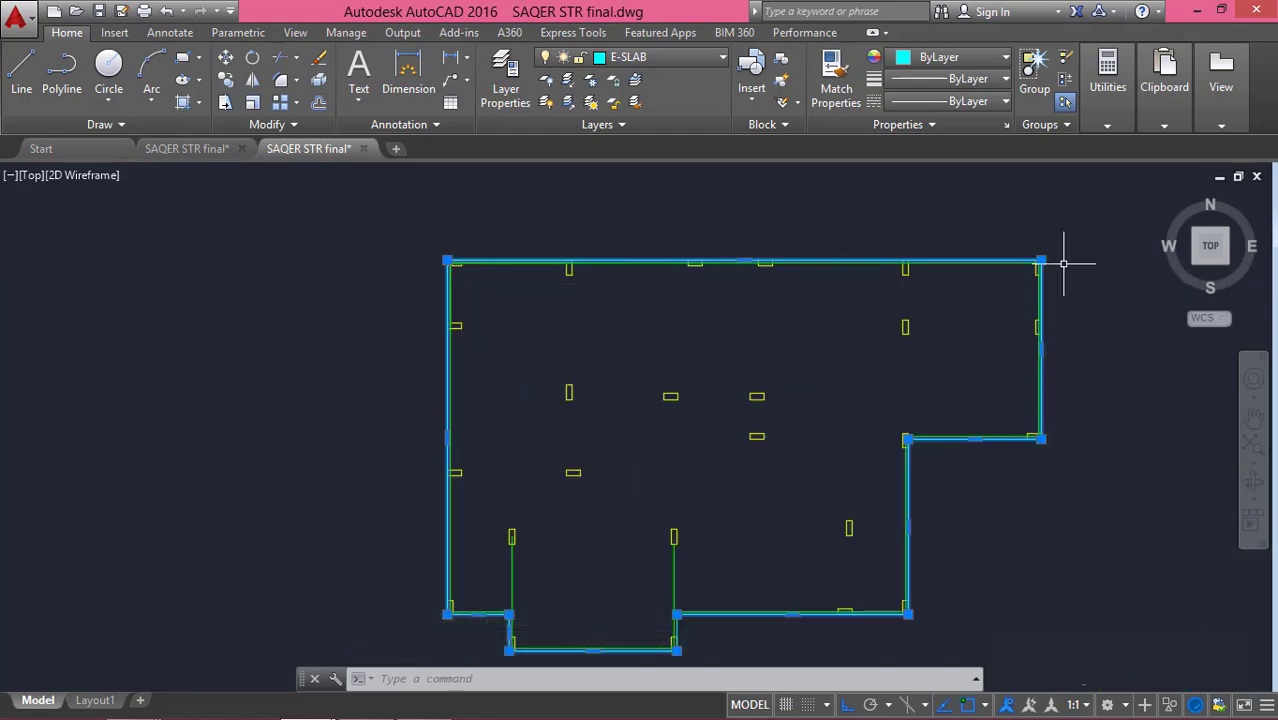
scroll(742, 499, up, 2)
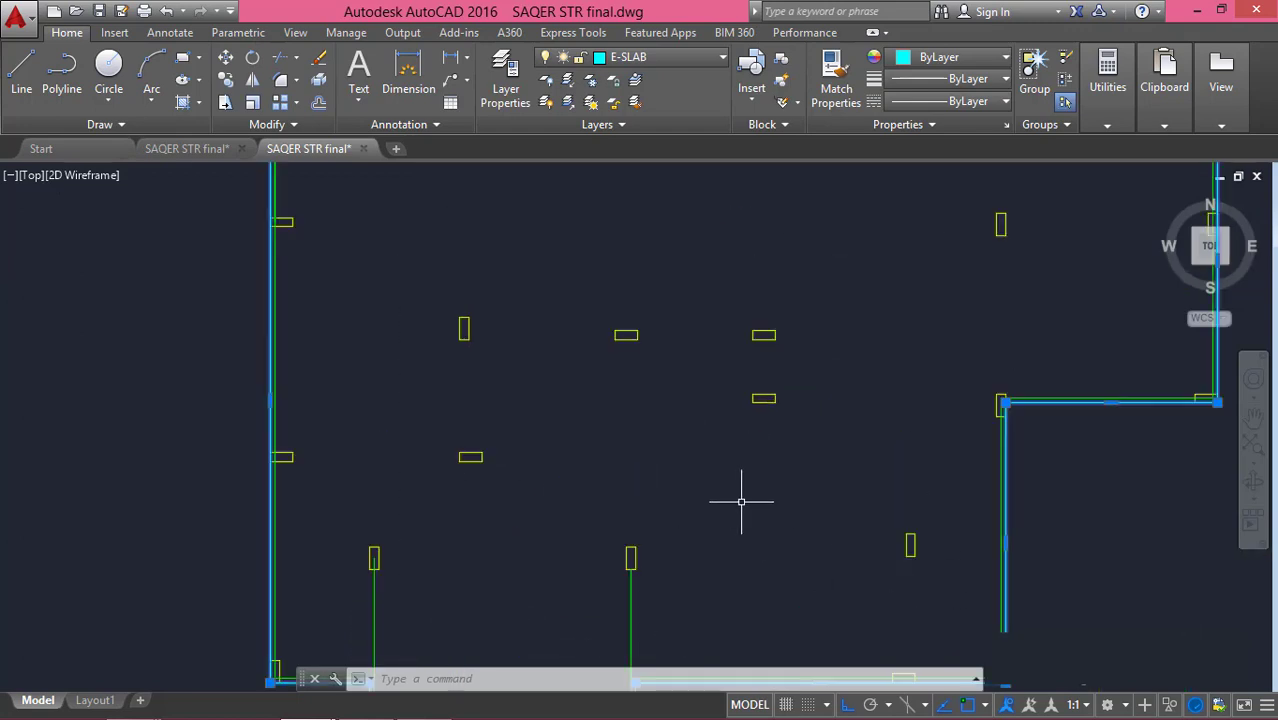
scroll(756, 496, down, 2)
mouse_move(779, 475)
middle_down()
mouse_move(675, 452)
mouse_move(759, 437)
middle_up()
scroll(803, 420, up, 4)
scroll(780, 430, down, 4)
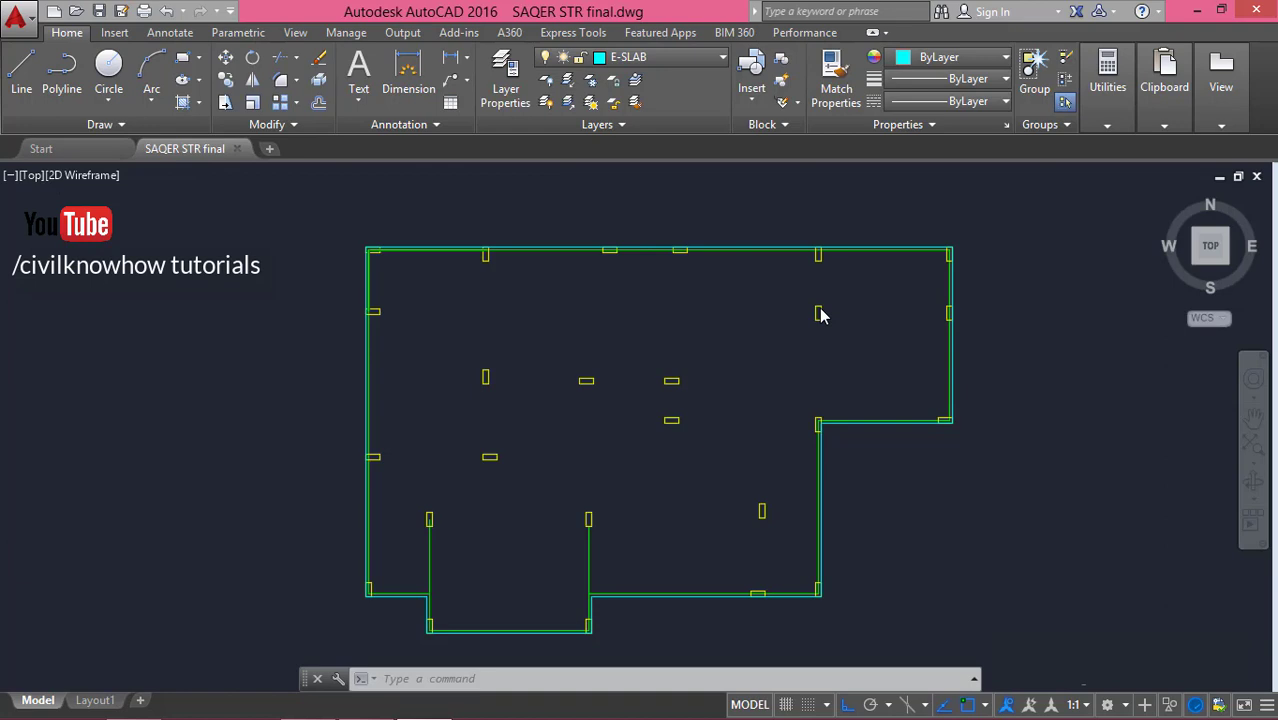
click(678, 383)
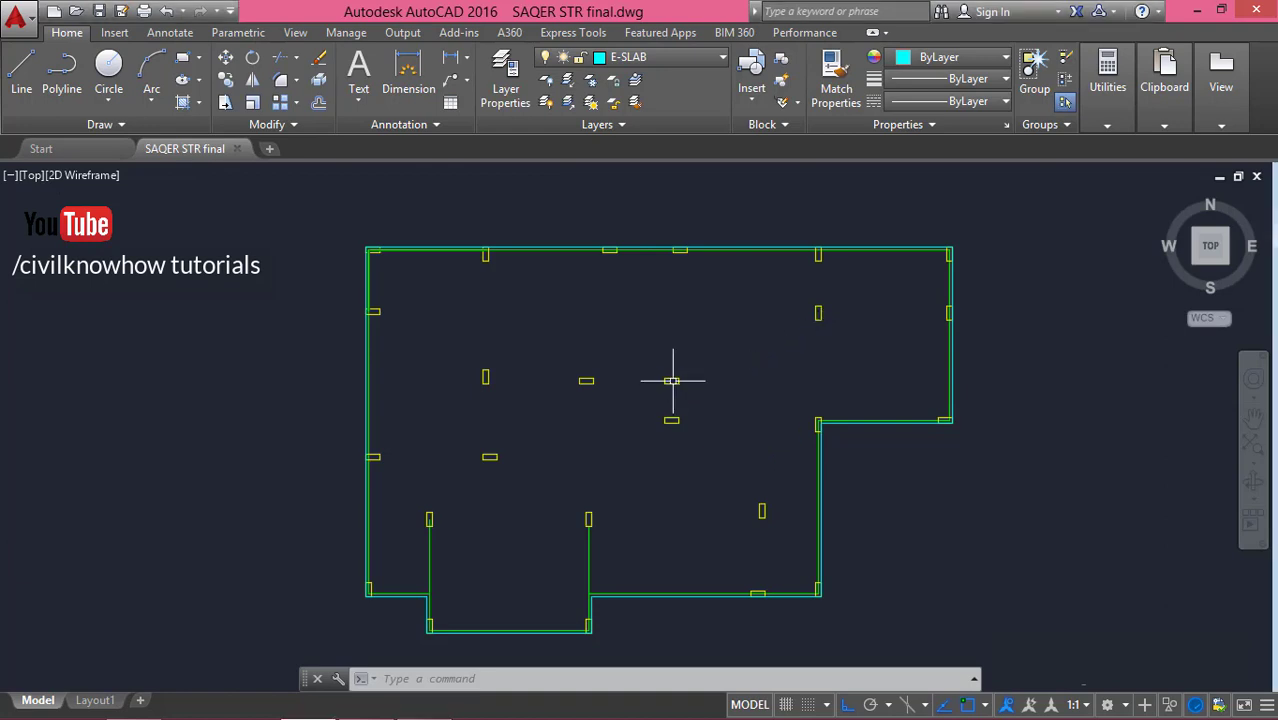
click(819, 316)
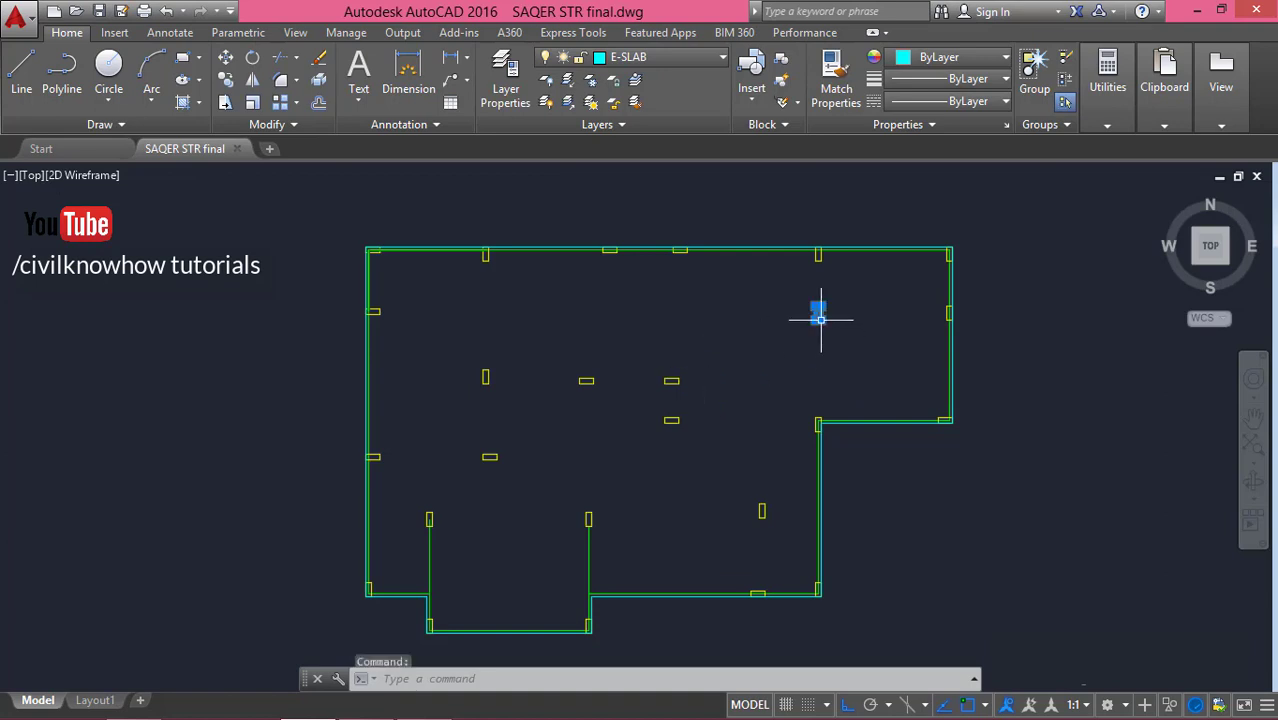
click(586, 382)
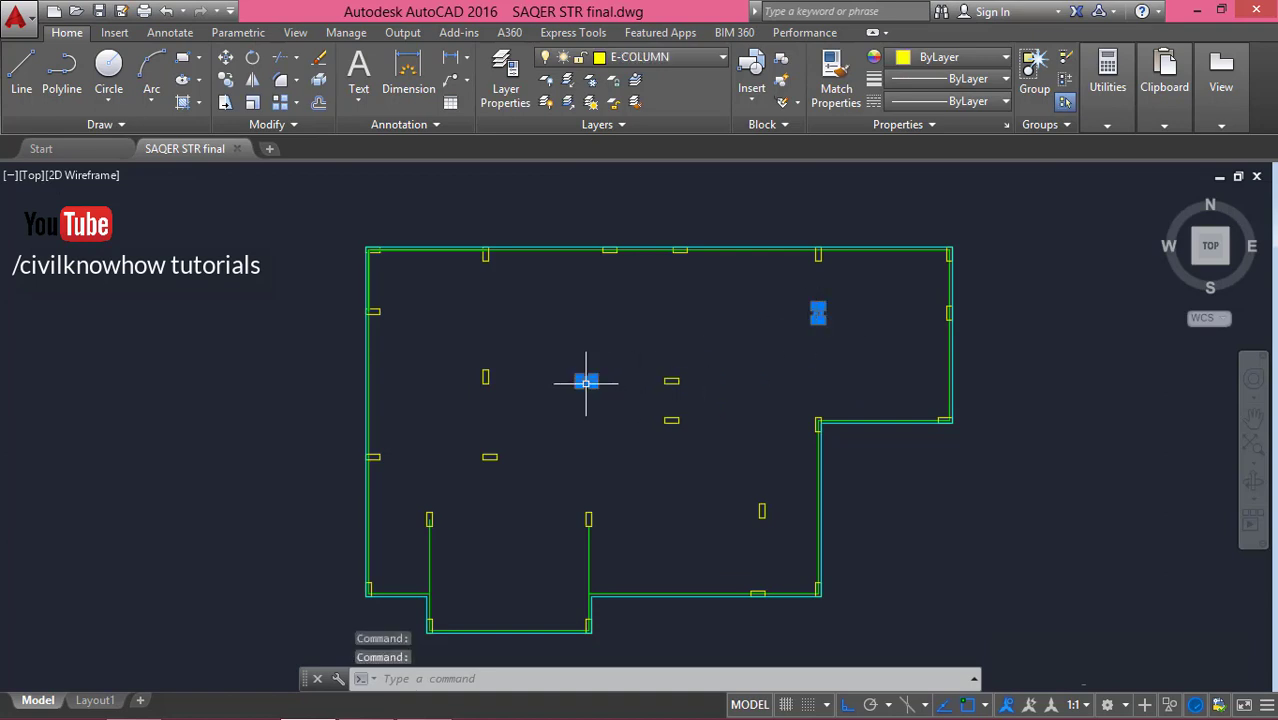
click(671, 380)
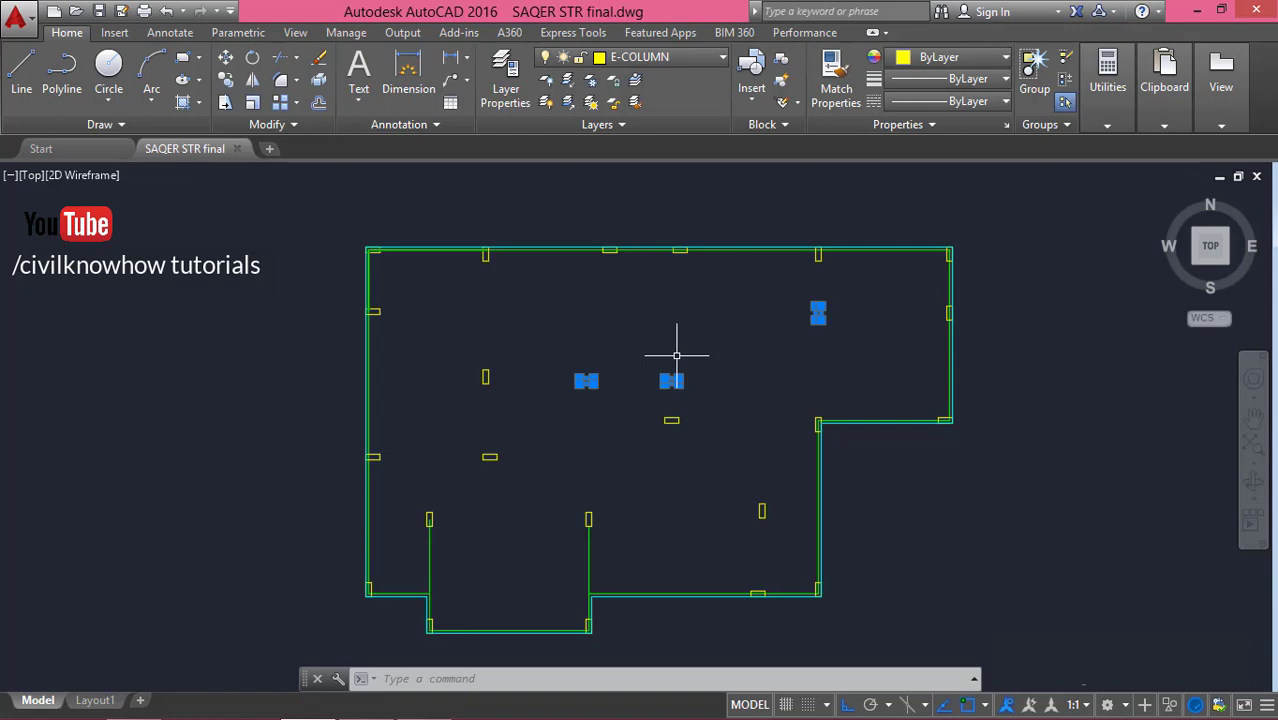
click(664, 340)
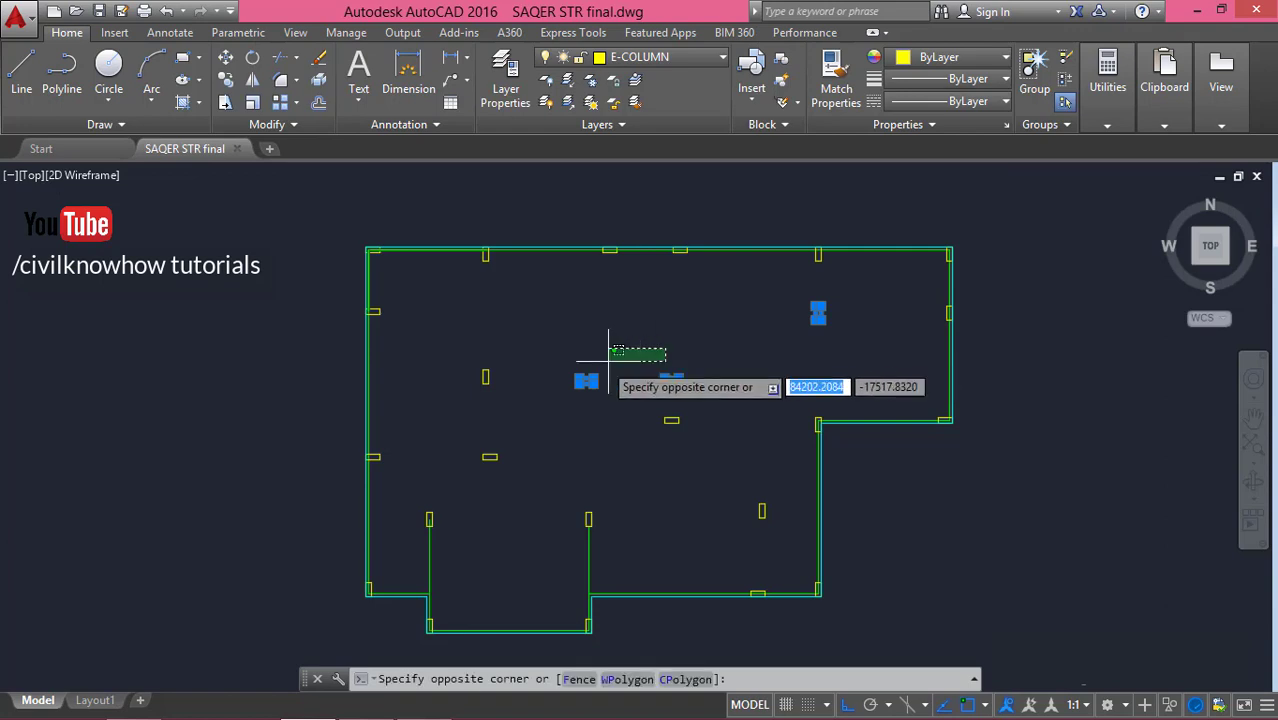
click(650, 352)
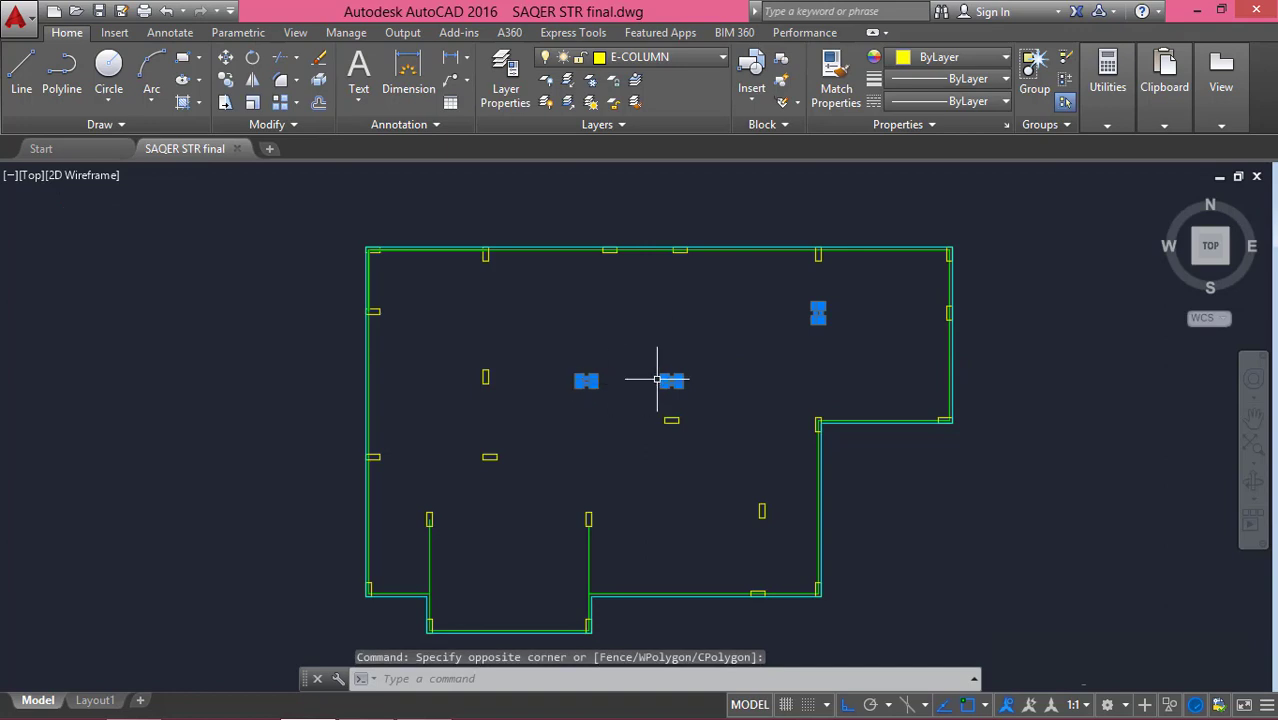
click(486, 376)
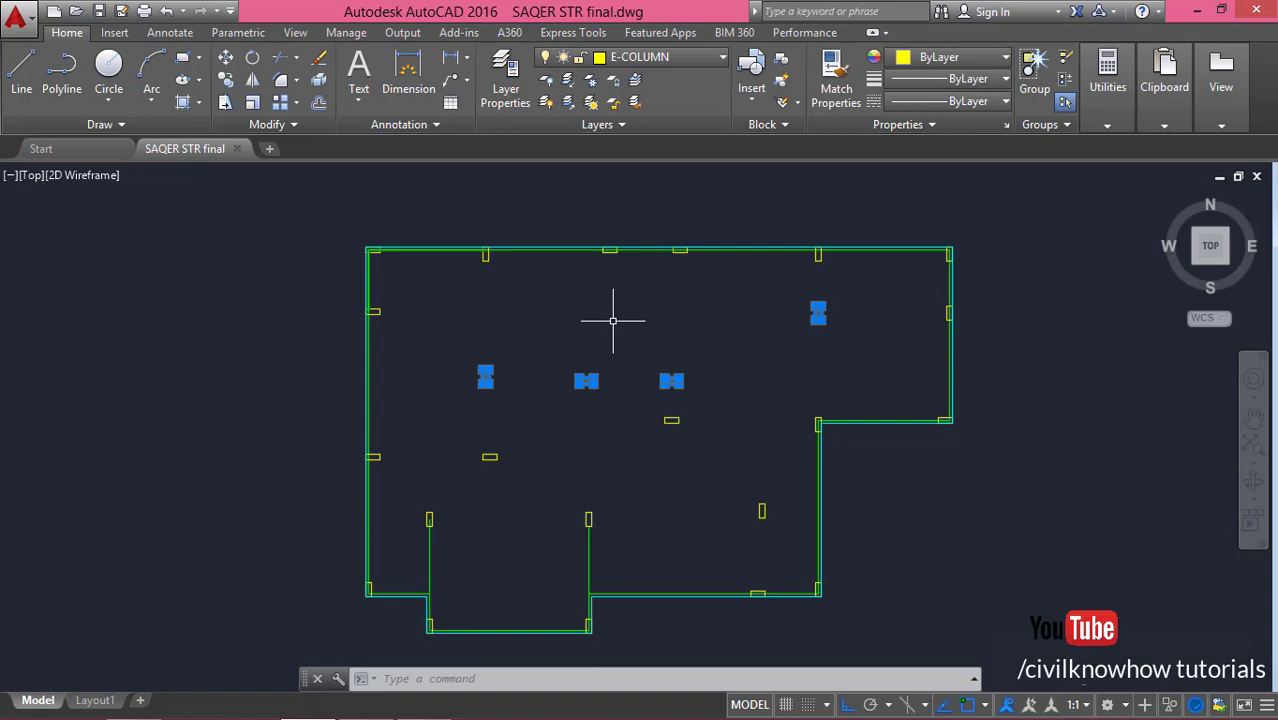
key(Escape)
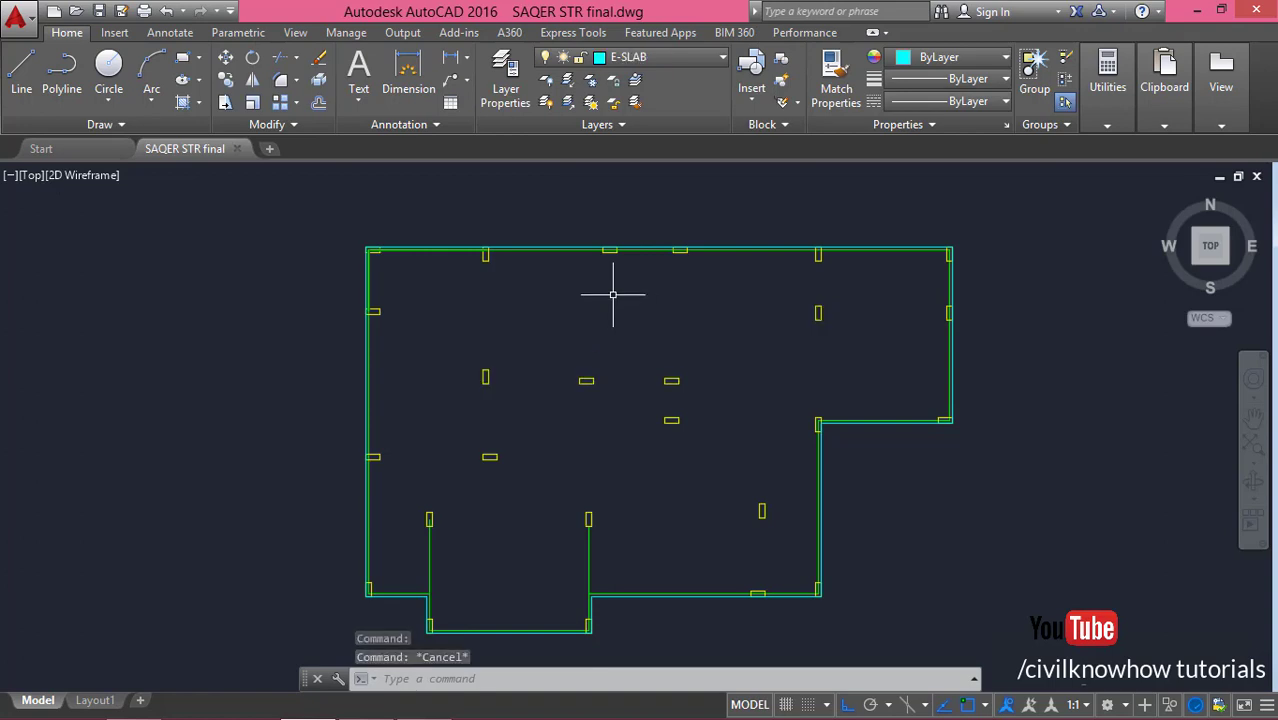
- Crossing-select the entire original roof slab and beam layout sheet and erase it
scroll(662, 285, down, 6)
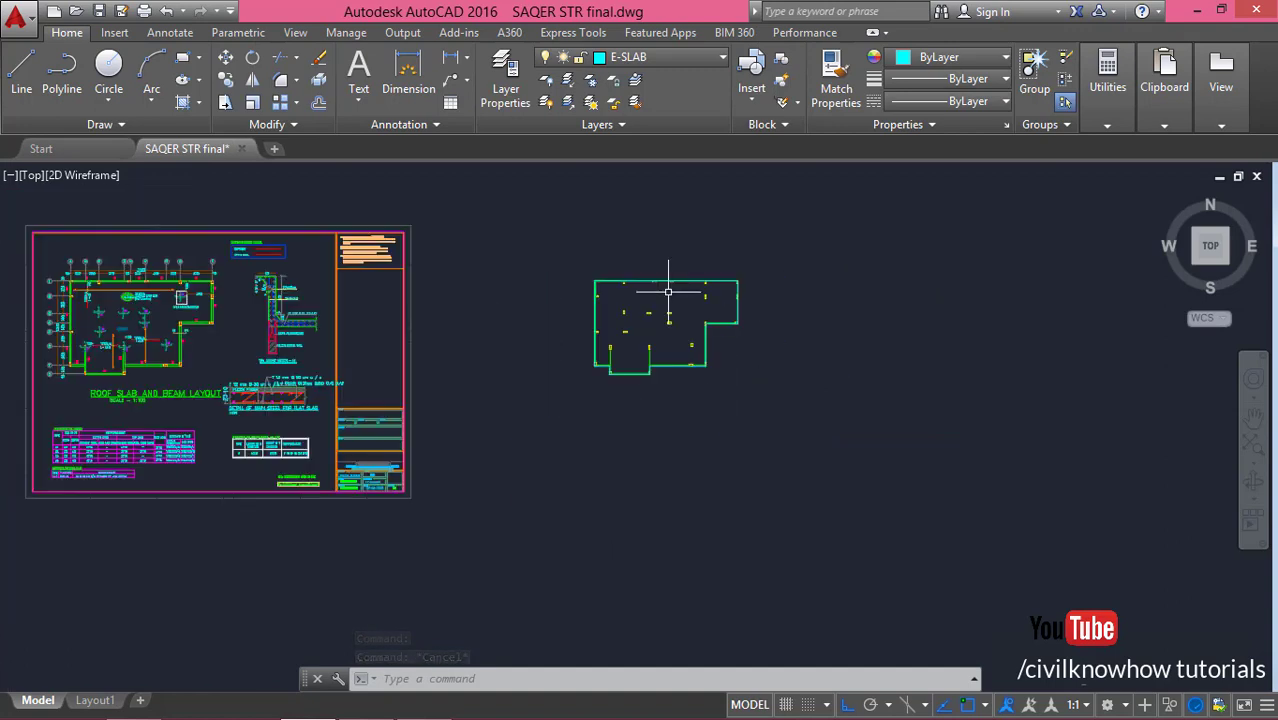
middle_drag(591, 320, 747, 317)
mouse_move(676, 560)
mouse_down()
mouse_move(278, 276)
mouse_move(251, 236)
mouse_move(219, 229)
mouse_move(185, 278)
mouse_move(218, 464)
mouse_move(280, 526)
mouse_move(400, 541)
mouse_move(534, 424)
mouse_move(603, 343)
mouse_move(596, 232)
mouse_move(508, 212)
mouse_up()
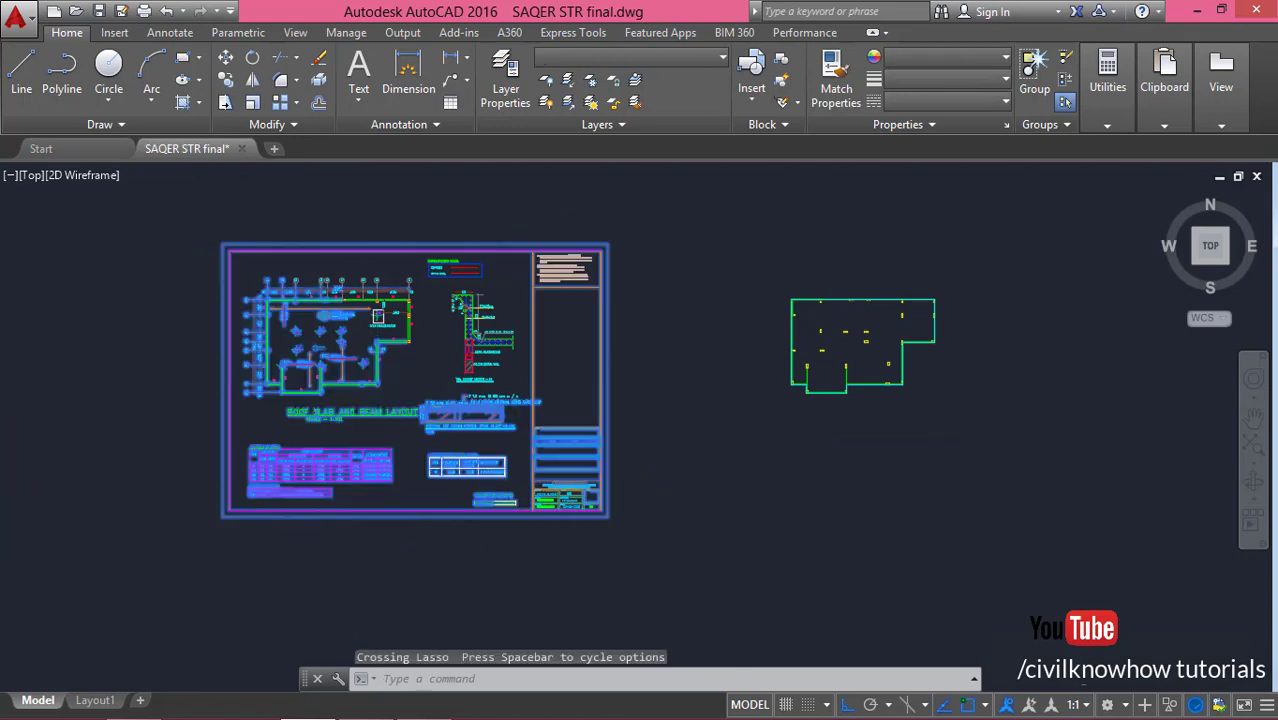
key(Delete)
scroll(571, 420, down, 5)
scroll(604, 422, up, 6)
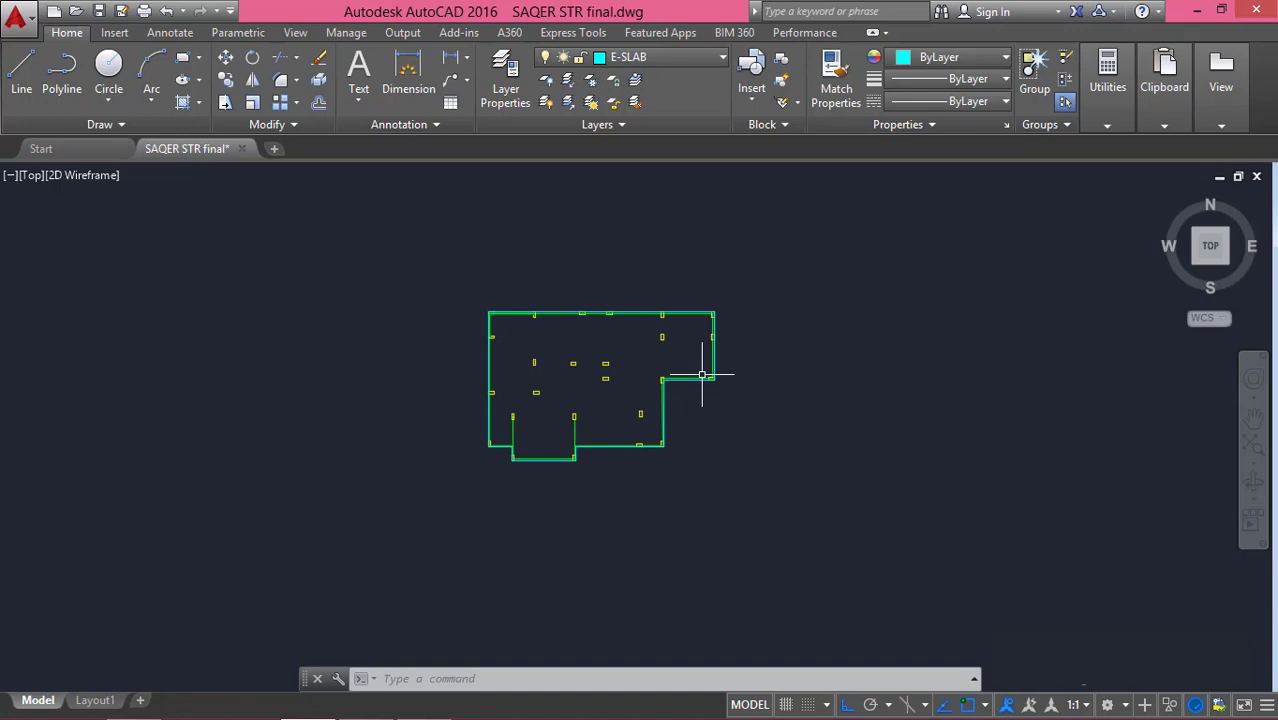
scroll(613, 360, up, 4)
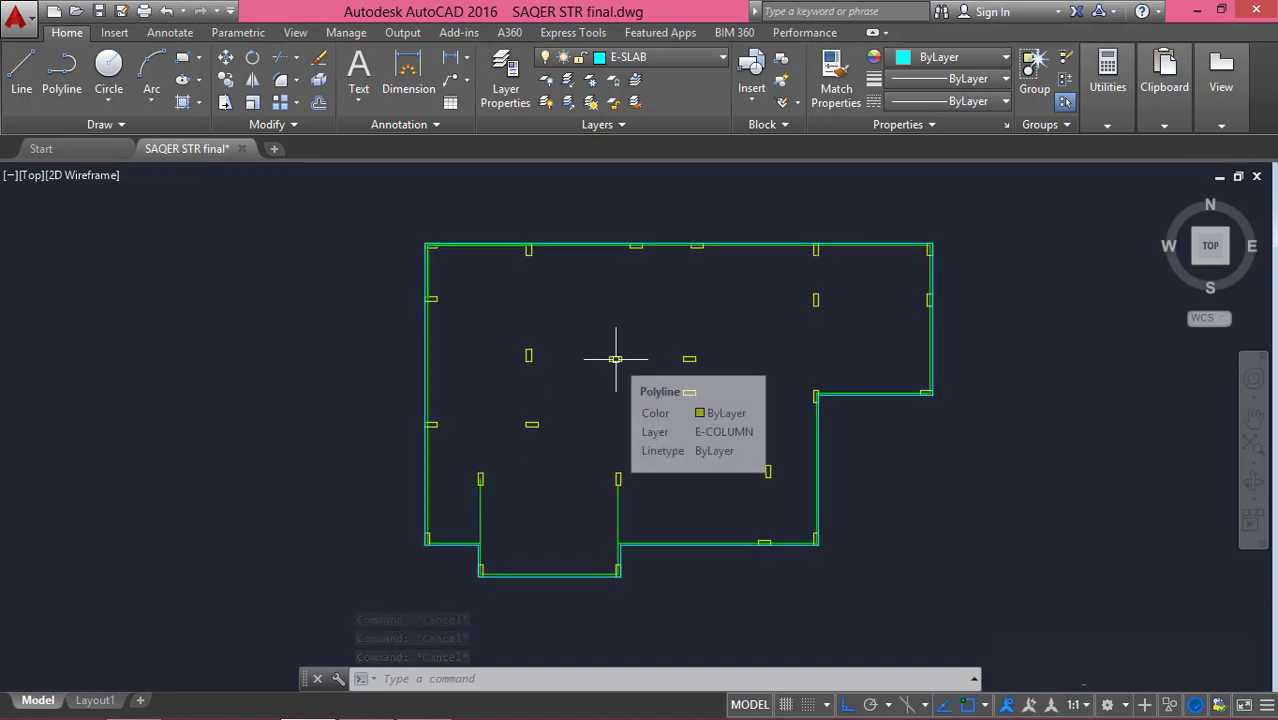
- Draw a vertical line from the origin 0,0,0 to a point straight below it
click(21, 70)
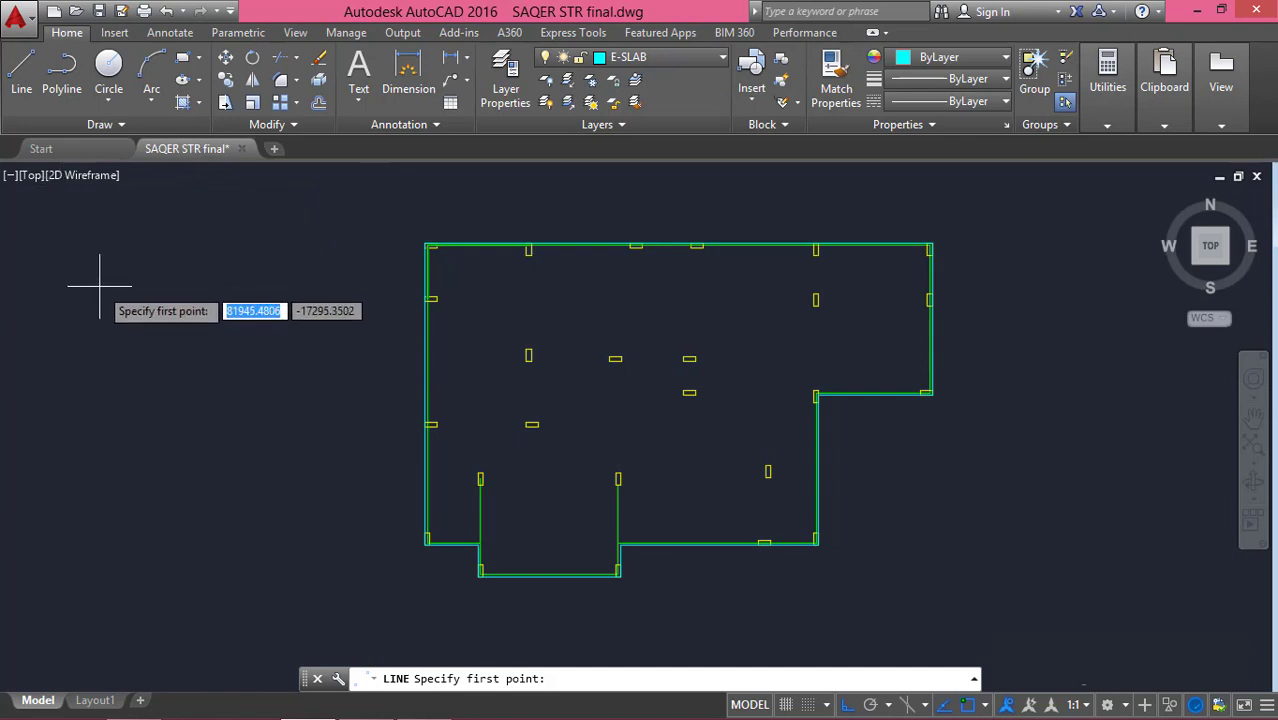
text(0,0,0)
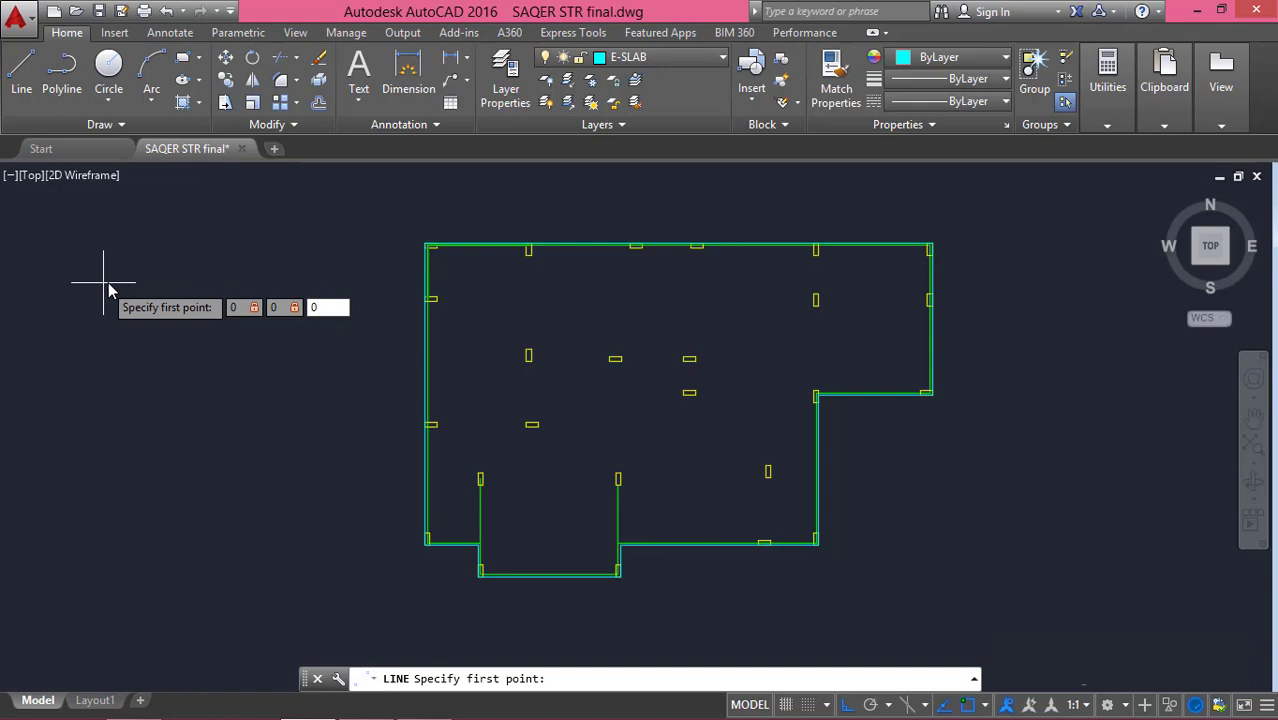
key(Return)
scroll(156, 388, down, 8)
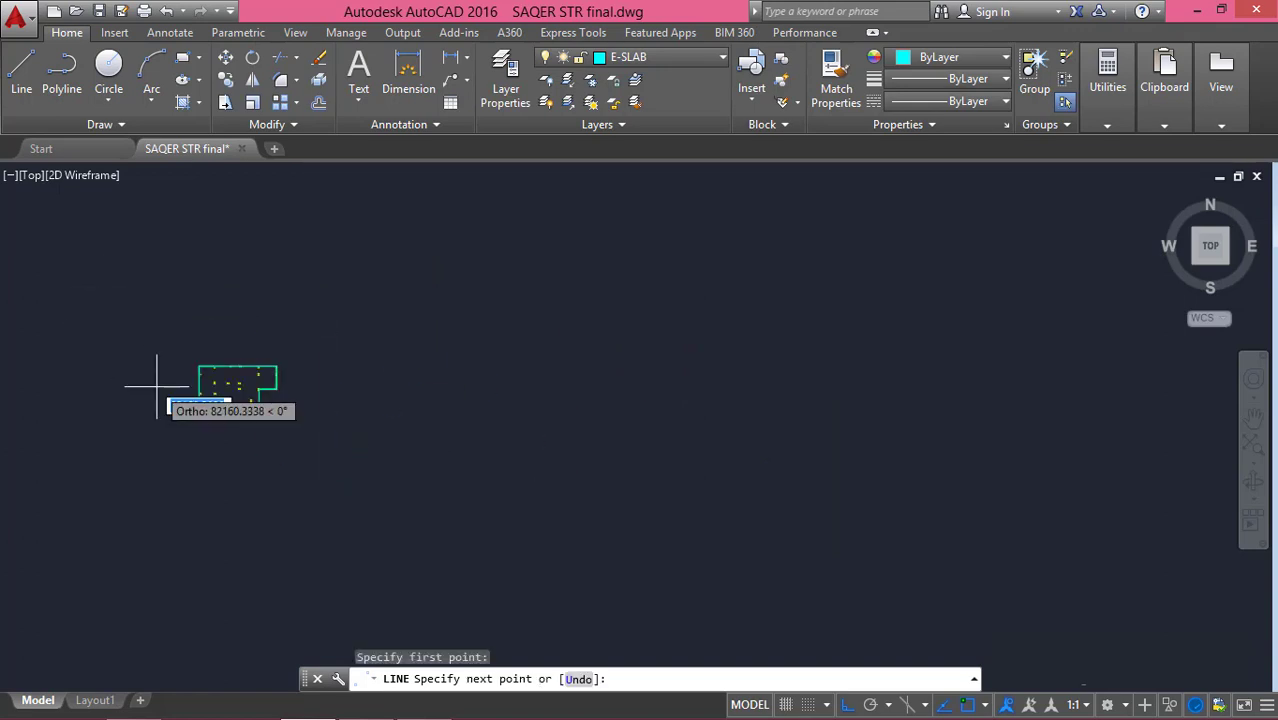
scroll(156, 385, down, 3)
middle_drag(156, 385, 351, 393)
scroll(228, 379, down, 1)
middle_drag(228, 379, 618, 402)
scroll(552, 397, down, 1)
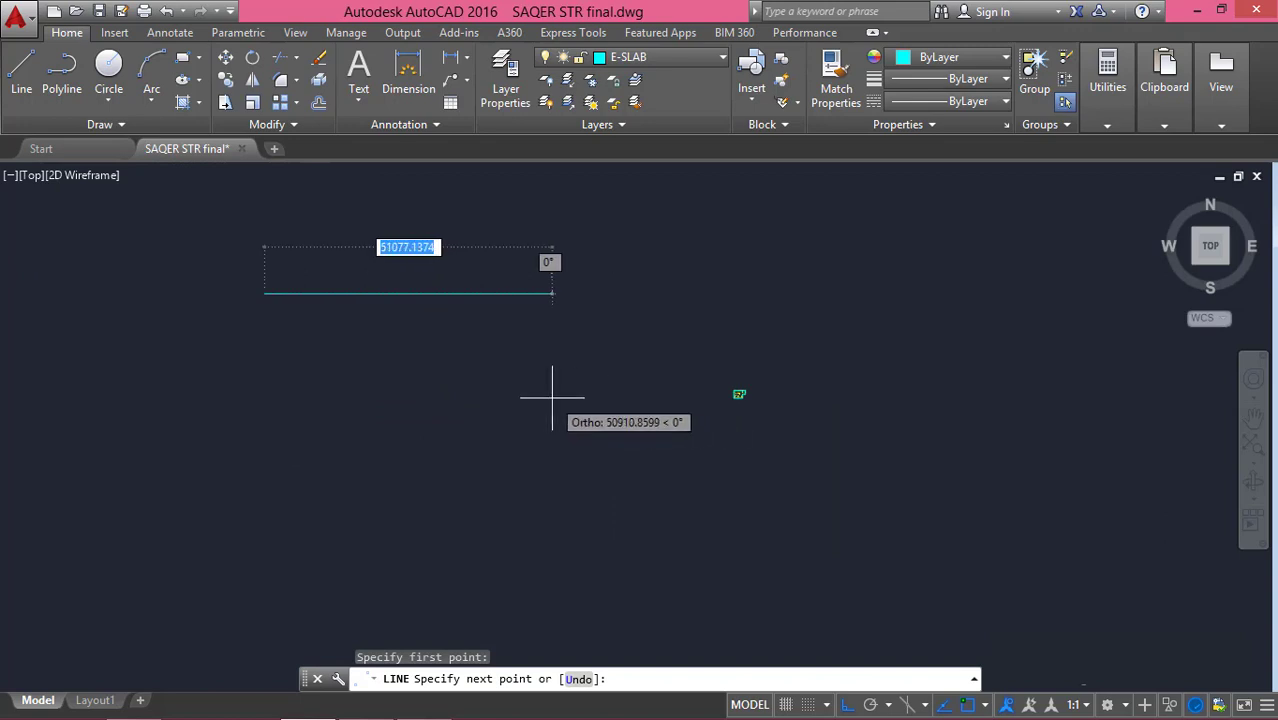
scroll(264, 310, up, 10)
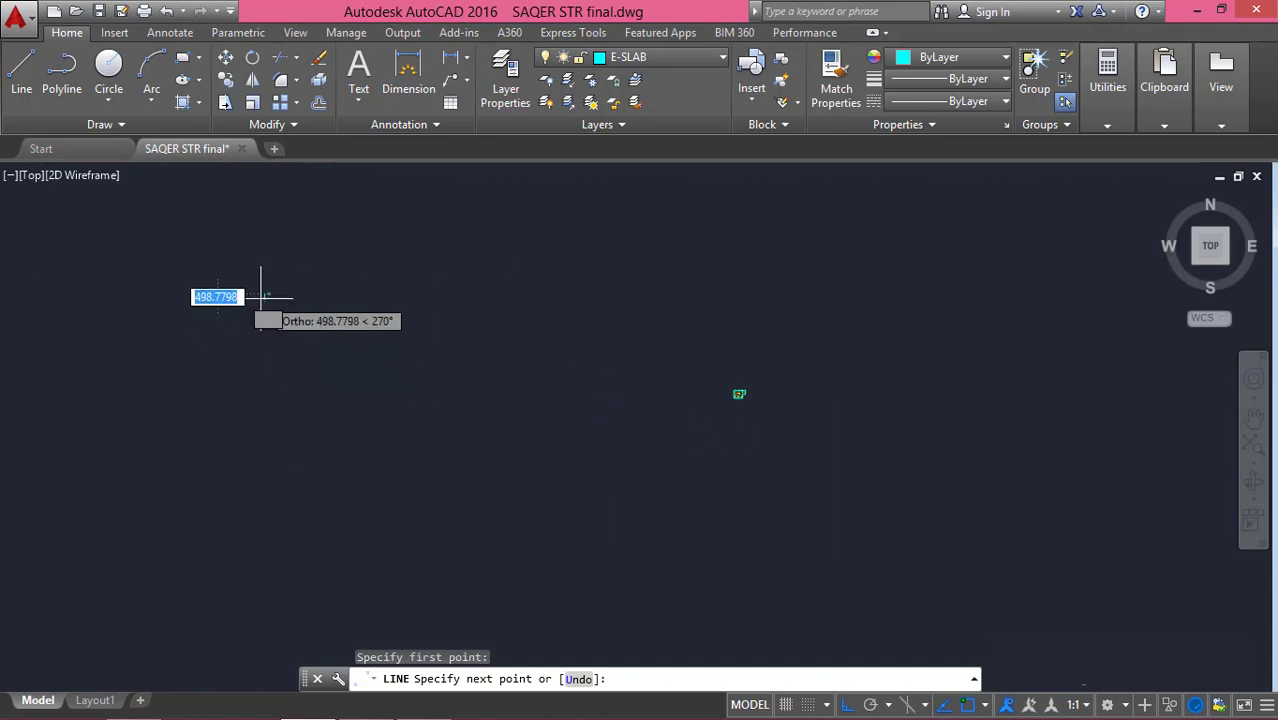
click(268, 512)
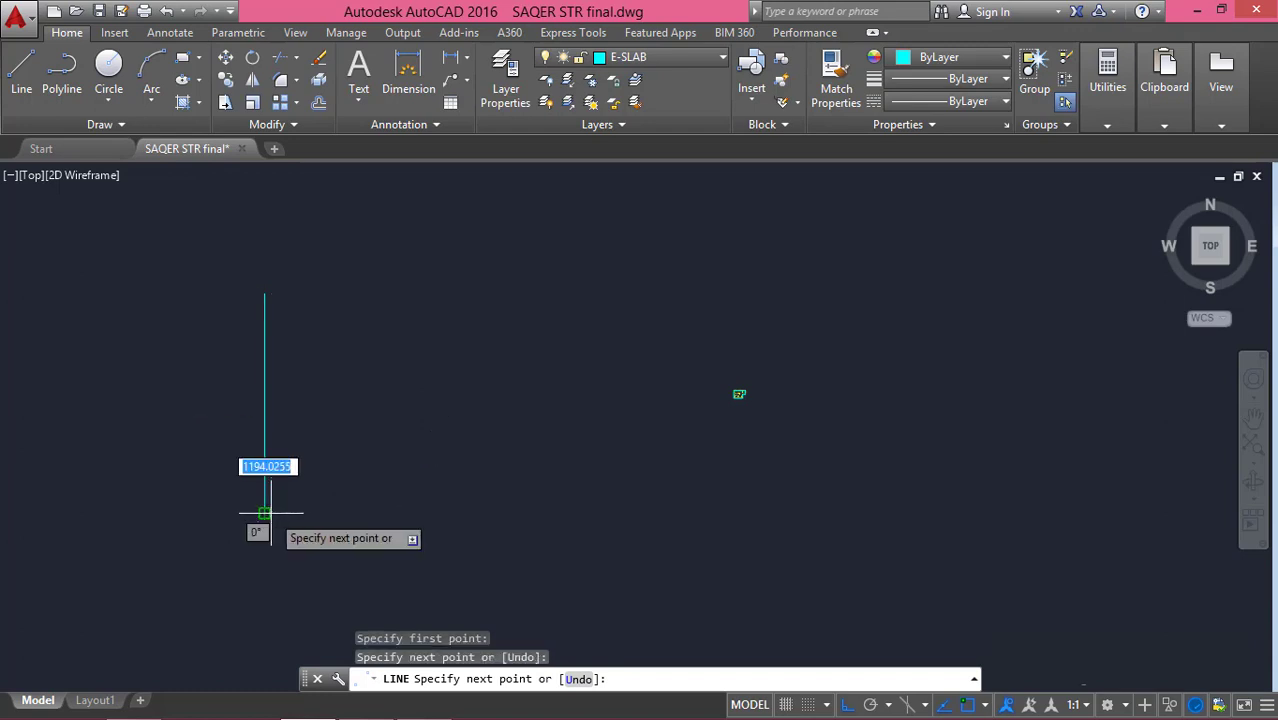
key(Escape)
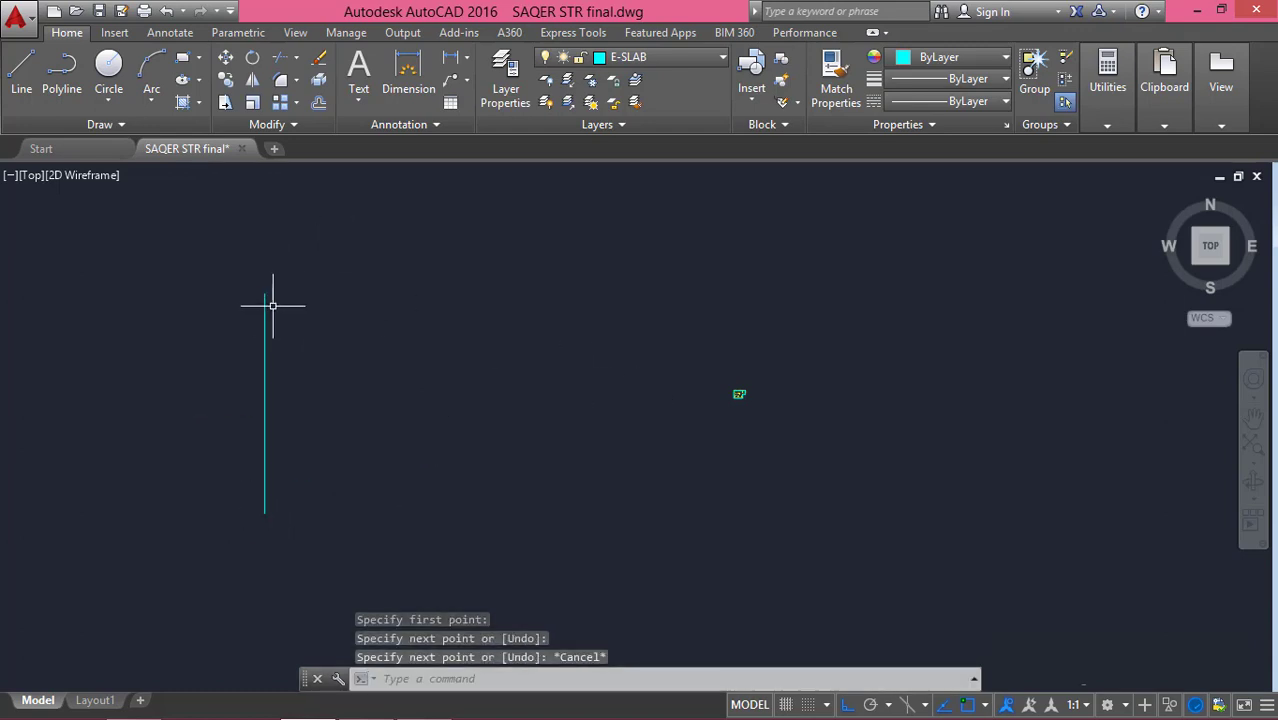
- Lasso-select the whole slab plan
scroll(271, 298, up, 2)
scroll(980, 442, up, 9)
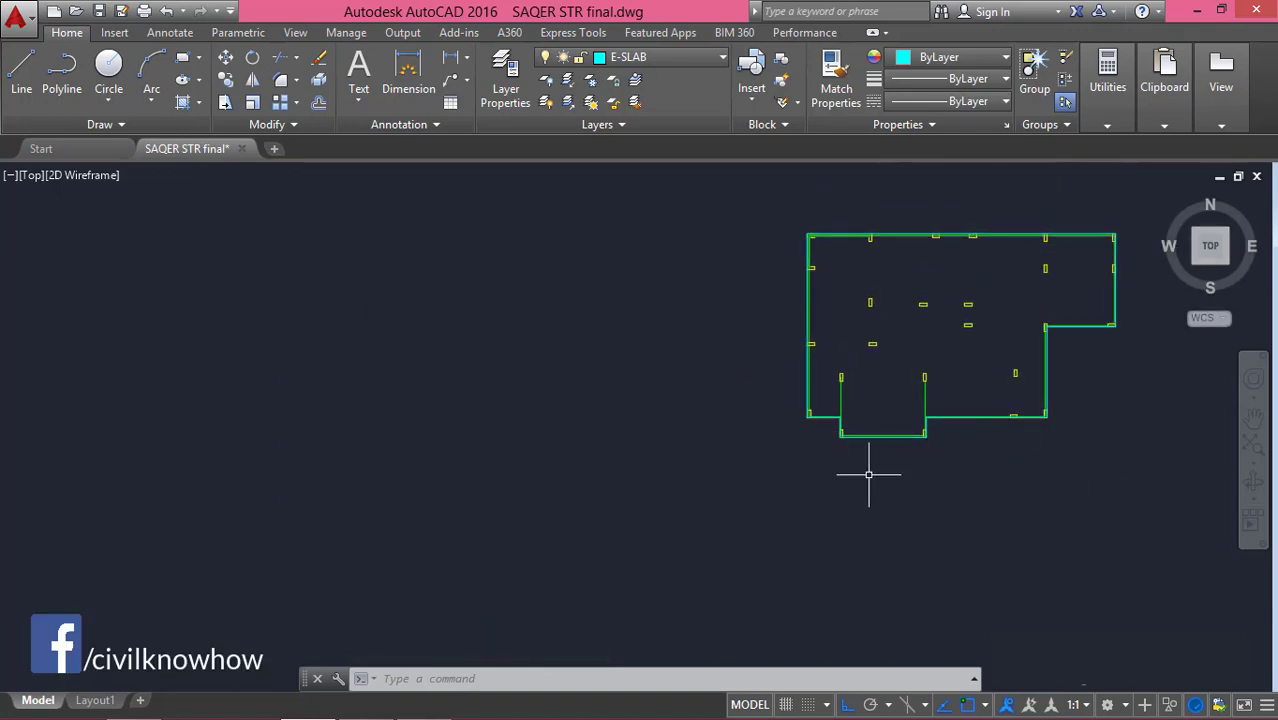
scroll(790, 420, down, 8)
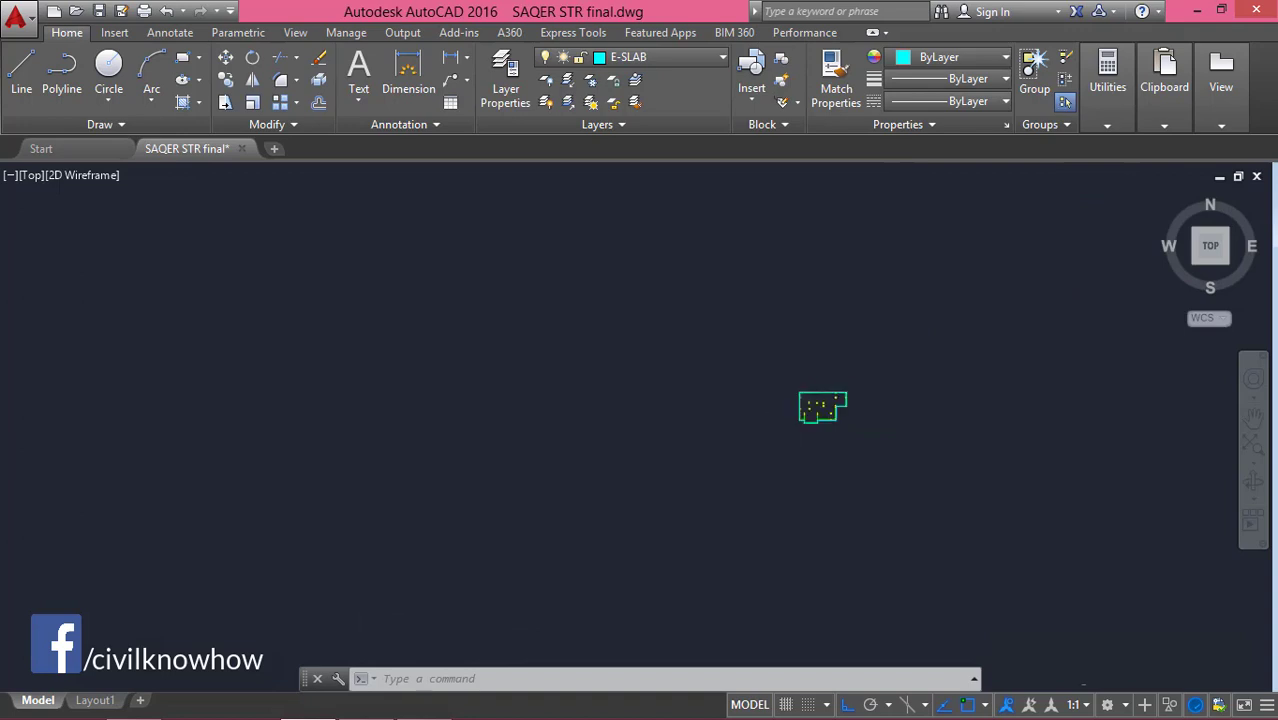
scroll(815, 405, up, 8)
scroll(835, 420, down, 3)
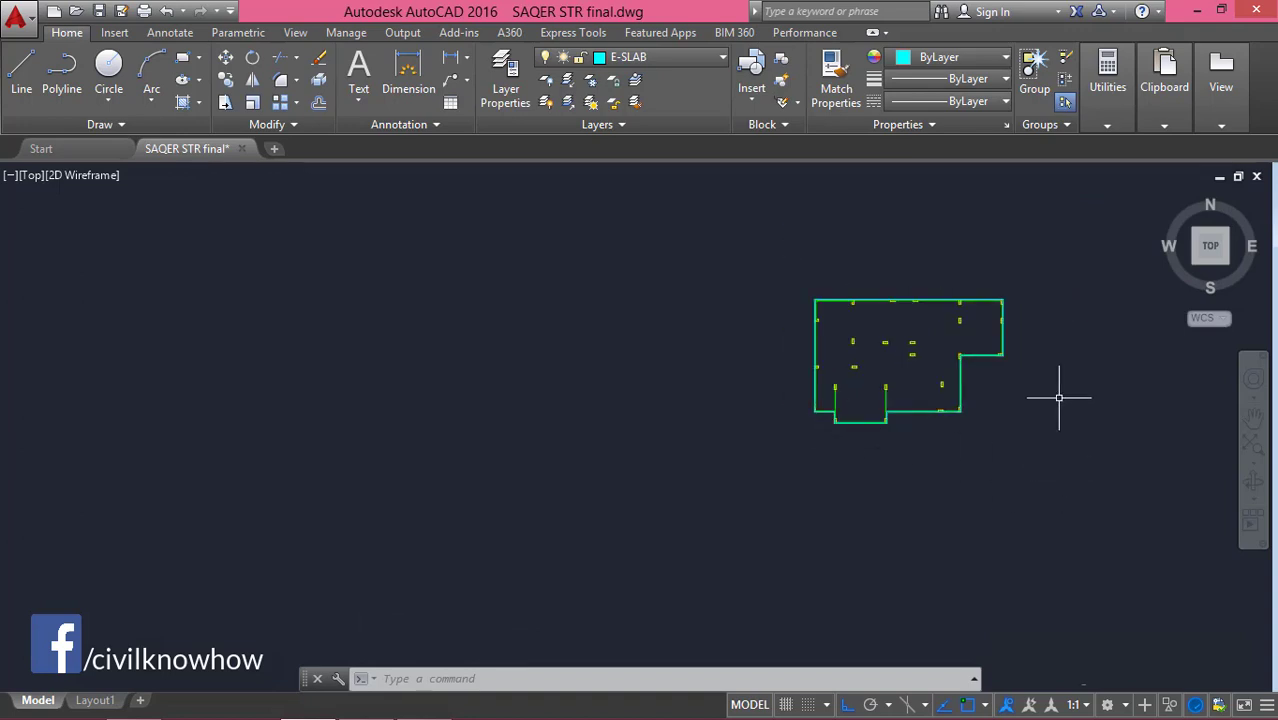
mouse_move(1061, 396)
mouse_down()
mouse_move(1011, 208)
mouse_move(891, 213)
mouse_move(730, 276)
mouse_move(725, 447)
mouse_move(909, 546)
mouse_move(1029, 413)
mouse_move(1060, 368)
mouse_up()
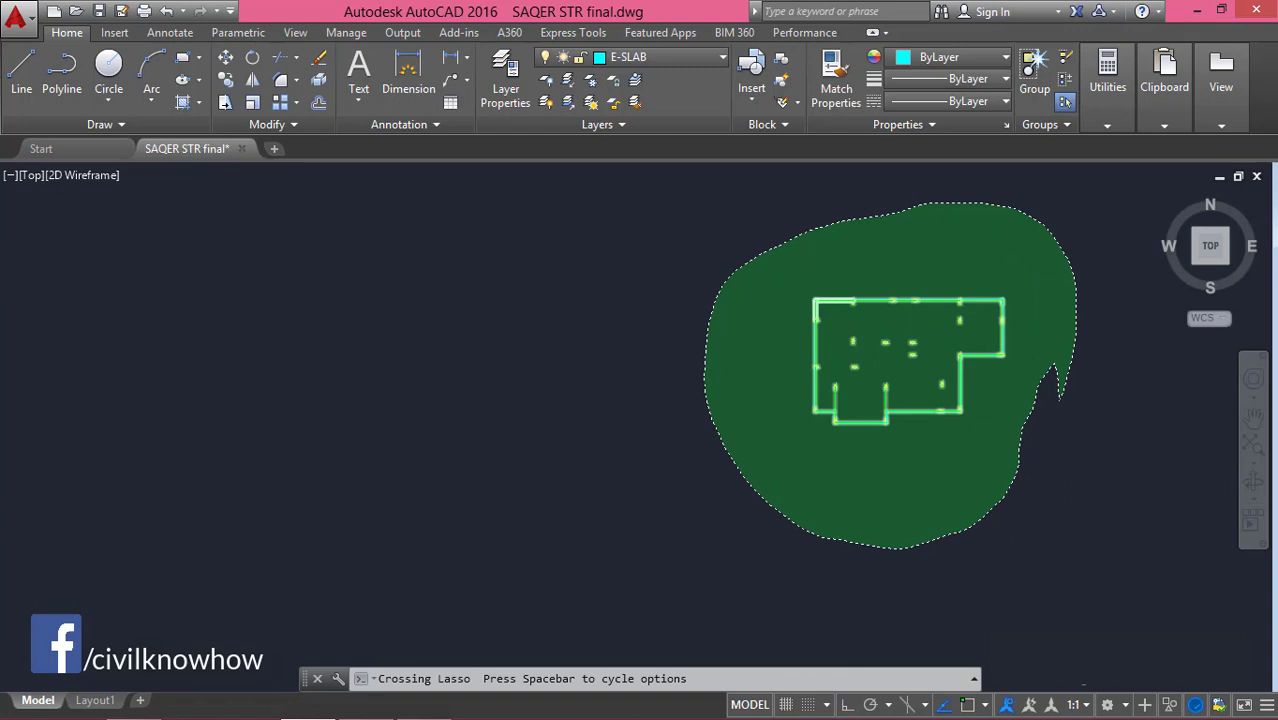
drag(1060, 368, 1056, 363)
- Start and end another line beside the plan, then reselect the slab plan with its columns
key(l)
key(space)
click(1027, 422)
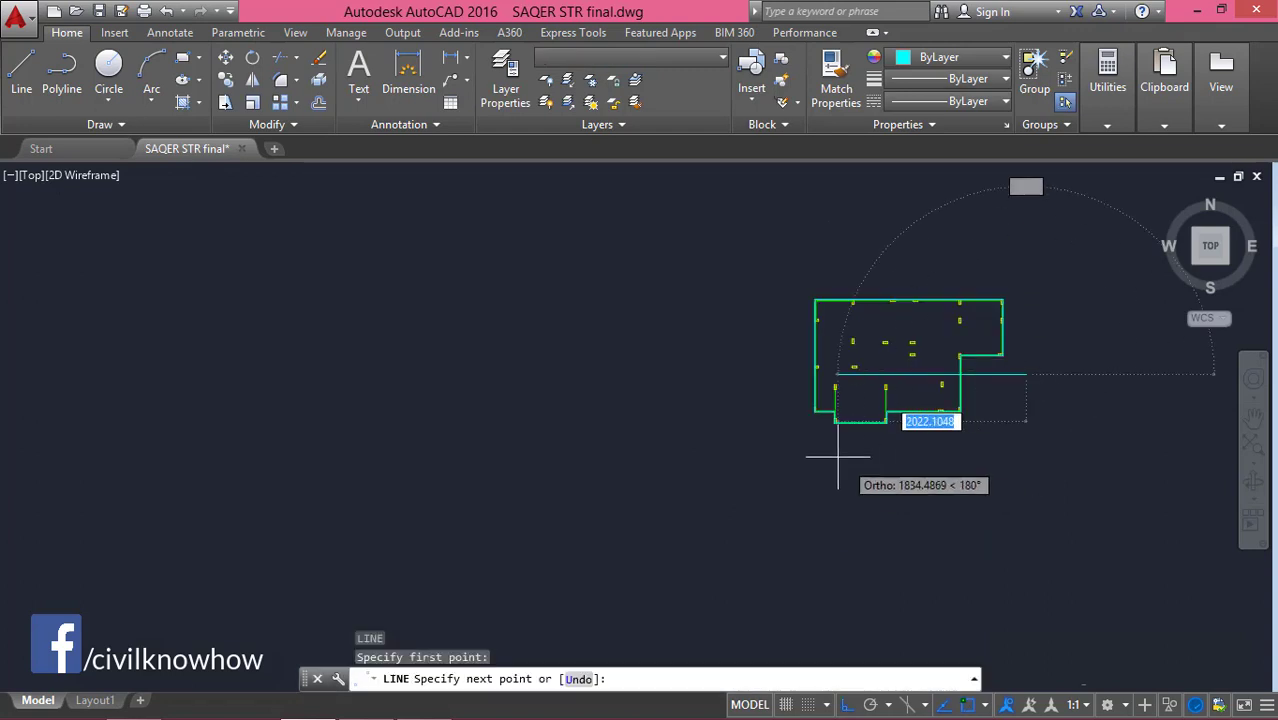
key(Return)
scroll(856, 408, up, 3)
scroll(1050, 465, down, 3)
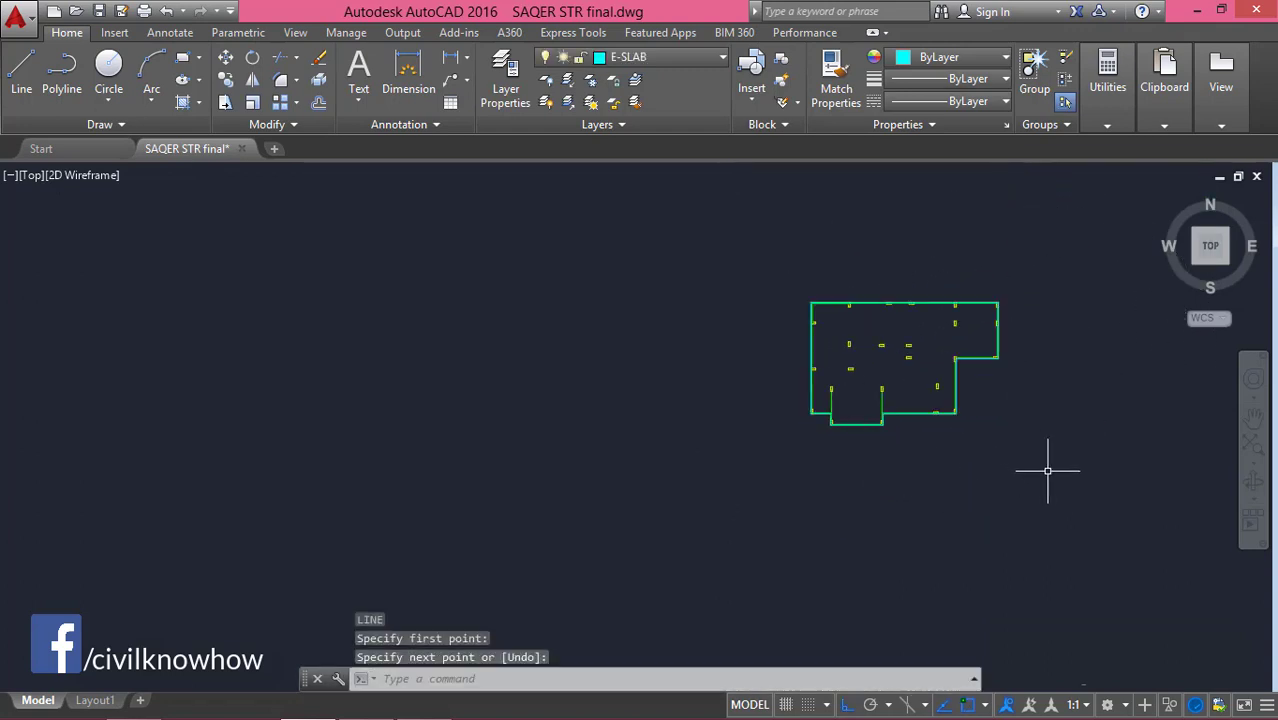
mouse_move(1043, 452)
mouse_down()
mouse_move(962, 241)
mouse_move(790, 287)
mouse_move(754, 427)
mouse_move(973, 457)
mouse_move(979, 422)
mouse_up()
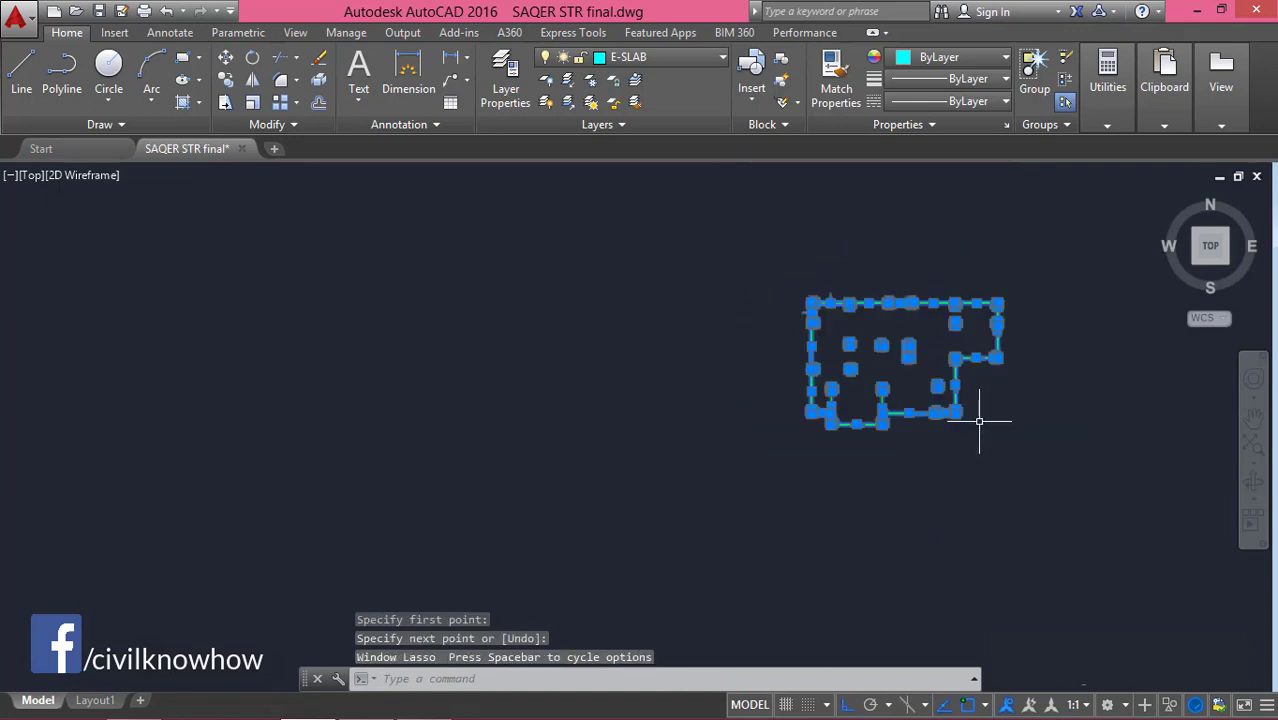
- Move the slab plan by its lower-left corner onto the vertical guide line's end, with Ortho off
scroll(979, 422, up, 5)
scroll(620, 352, up, 5)
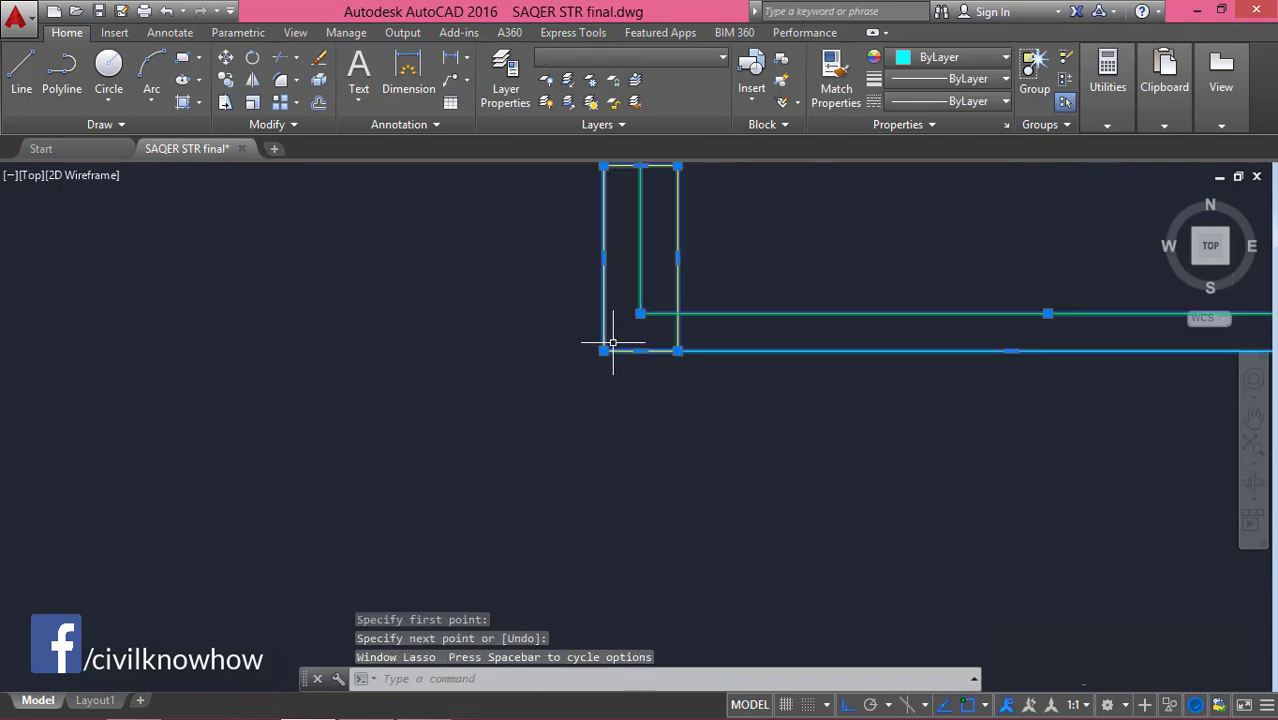
right_click(604, 357)
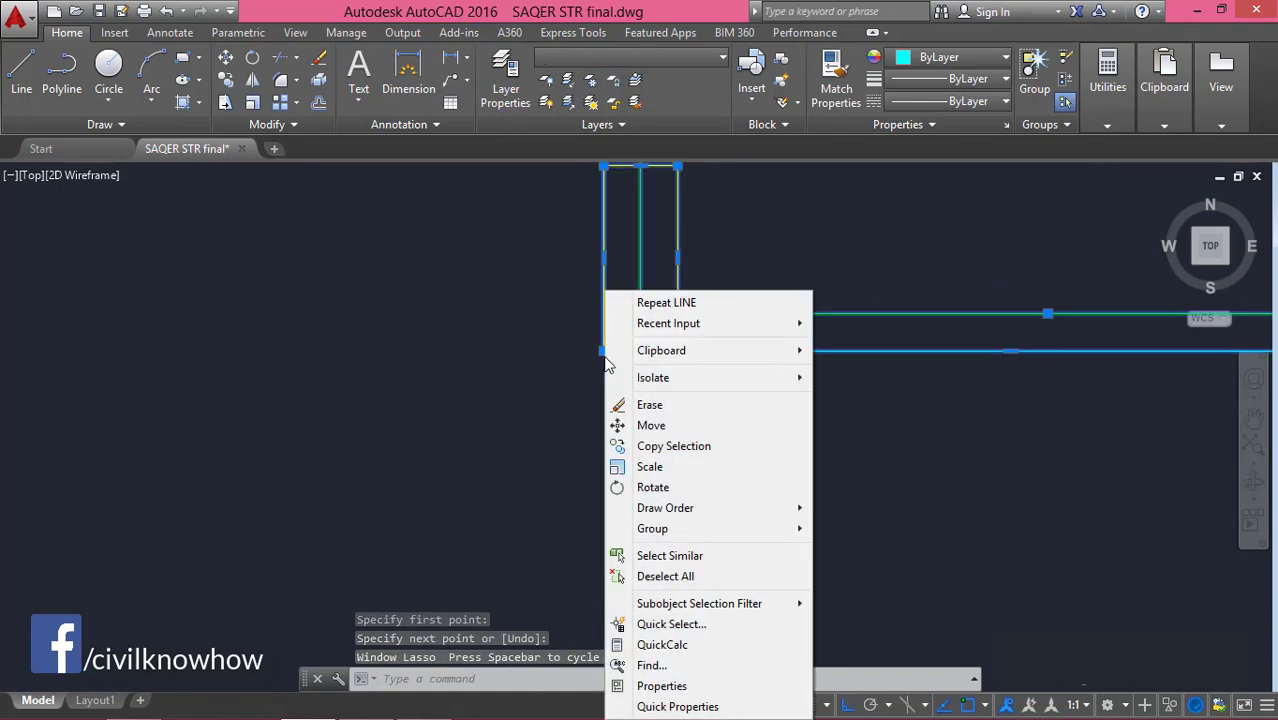
click(645, 425)
click(604, 350)
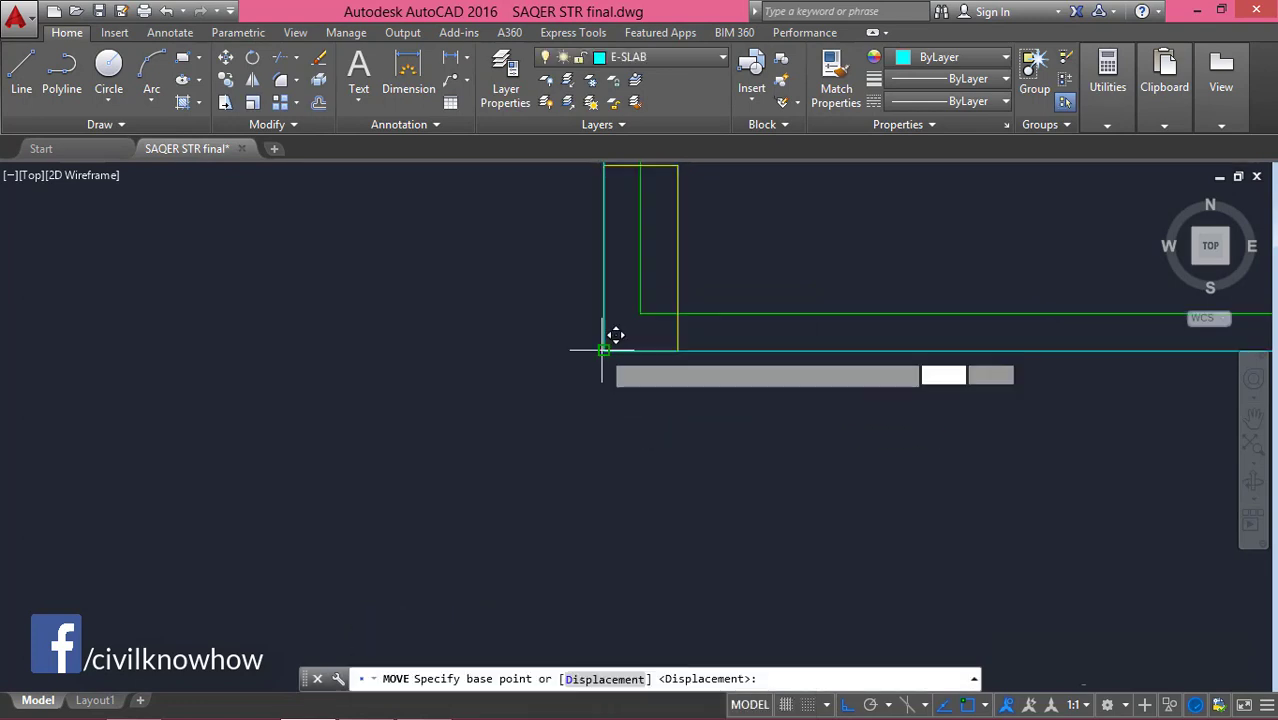
scroll(603, 350, down, 6)
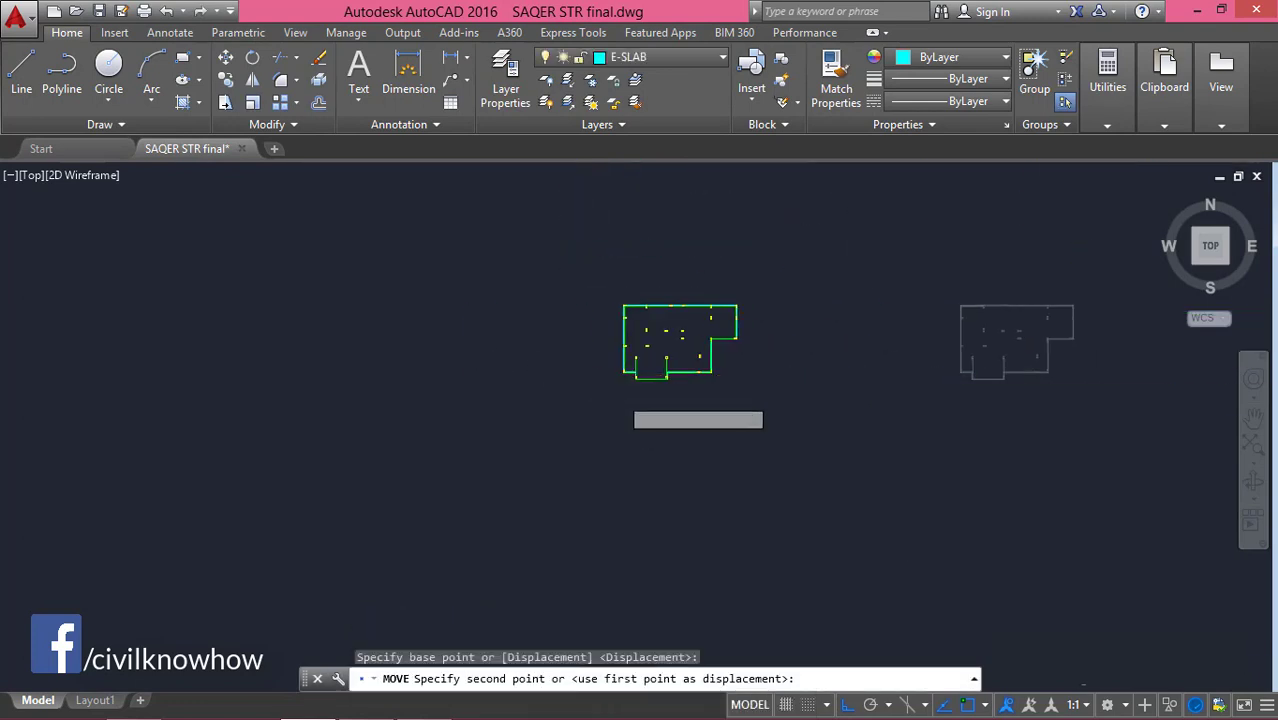
scroll(610, 370, down, 3)
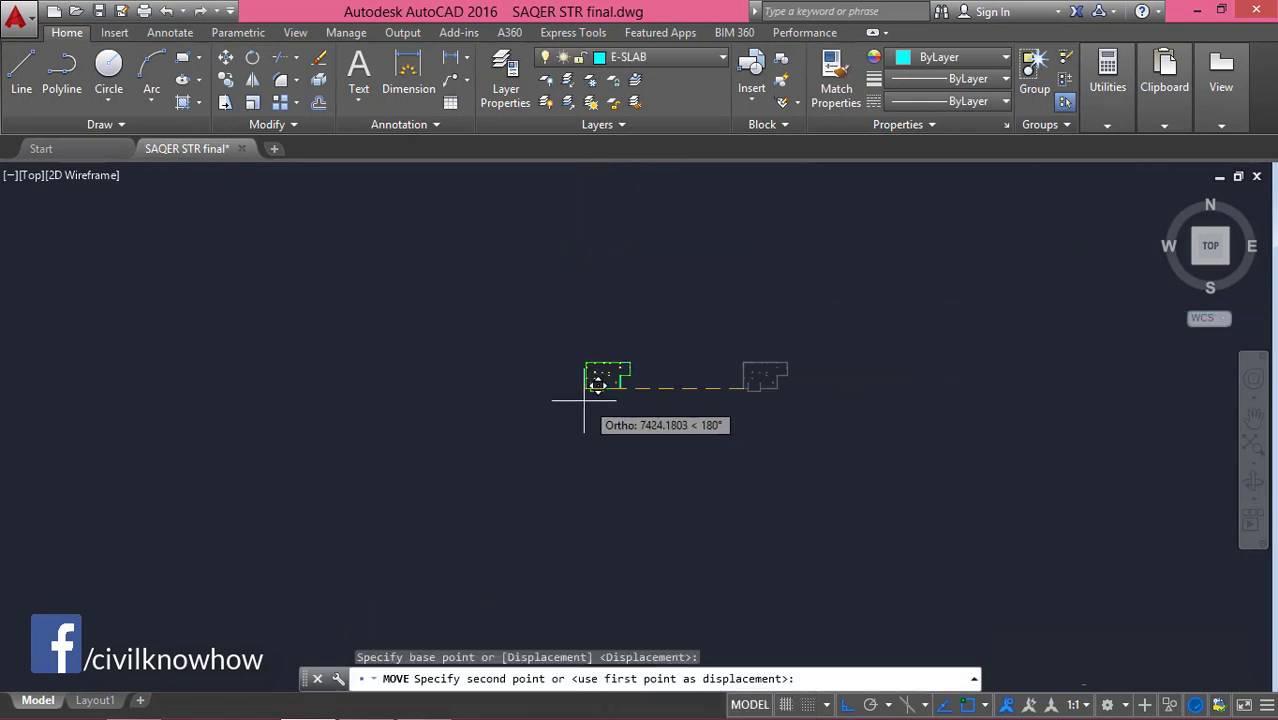
click(848, 705)
scroll(760, 470, down, 3)
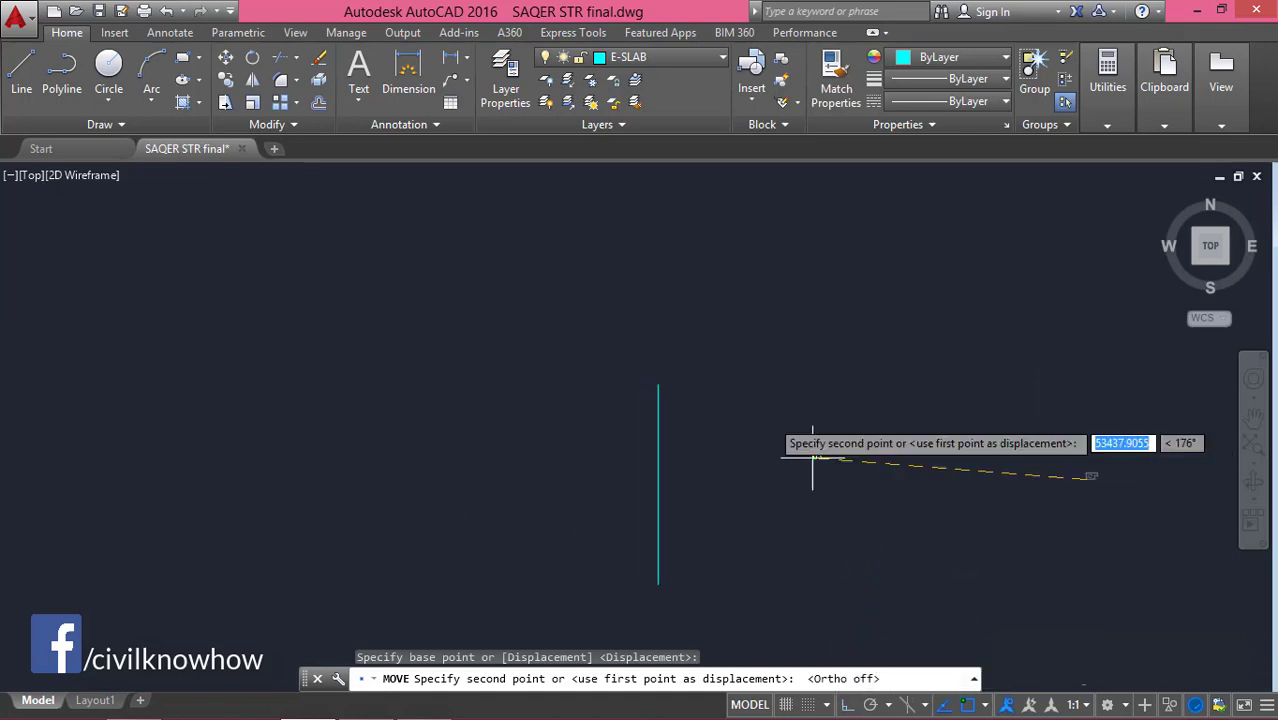
scroll(613, 365, up, 10)
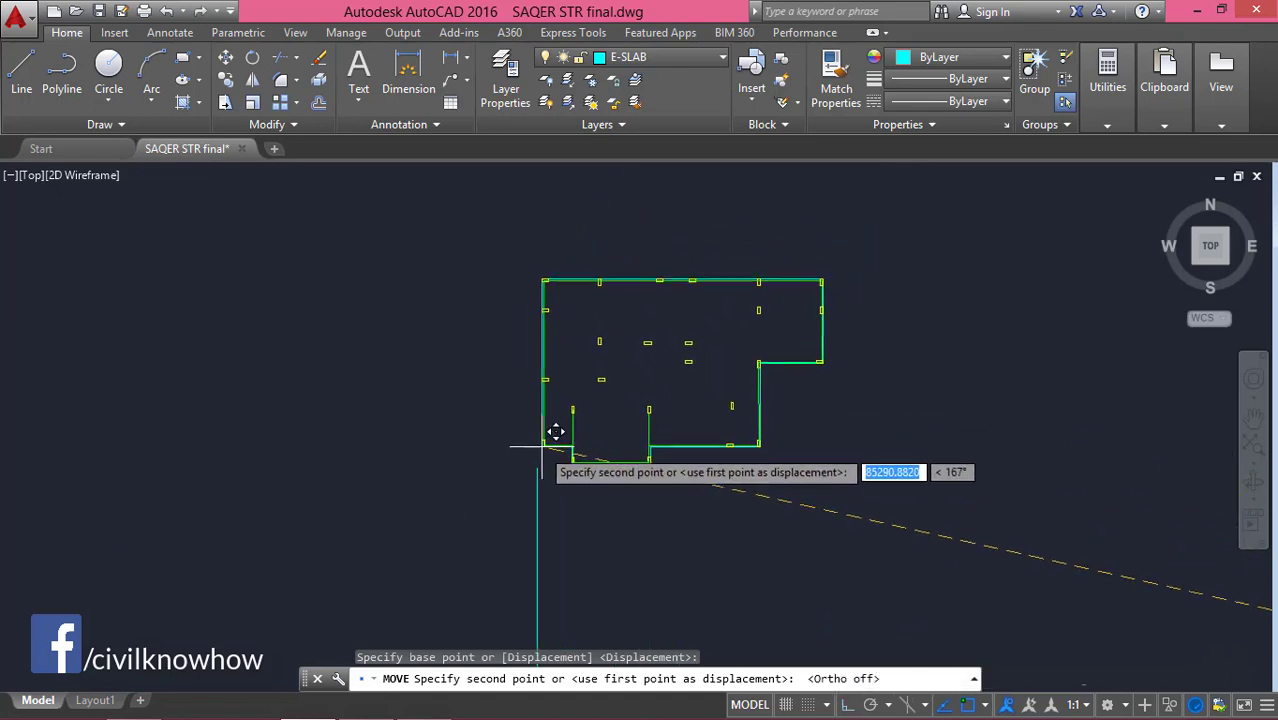
click(538, 464)
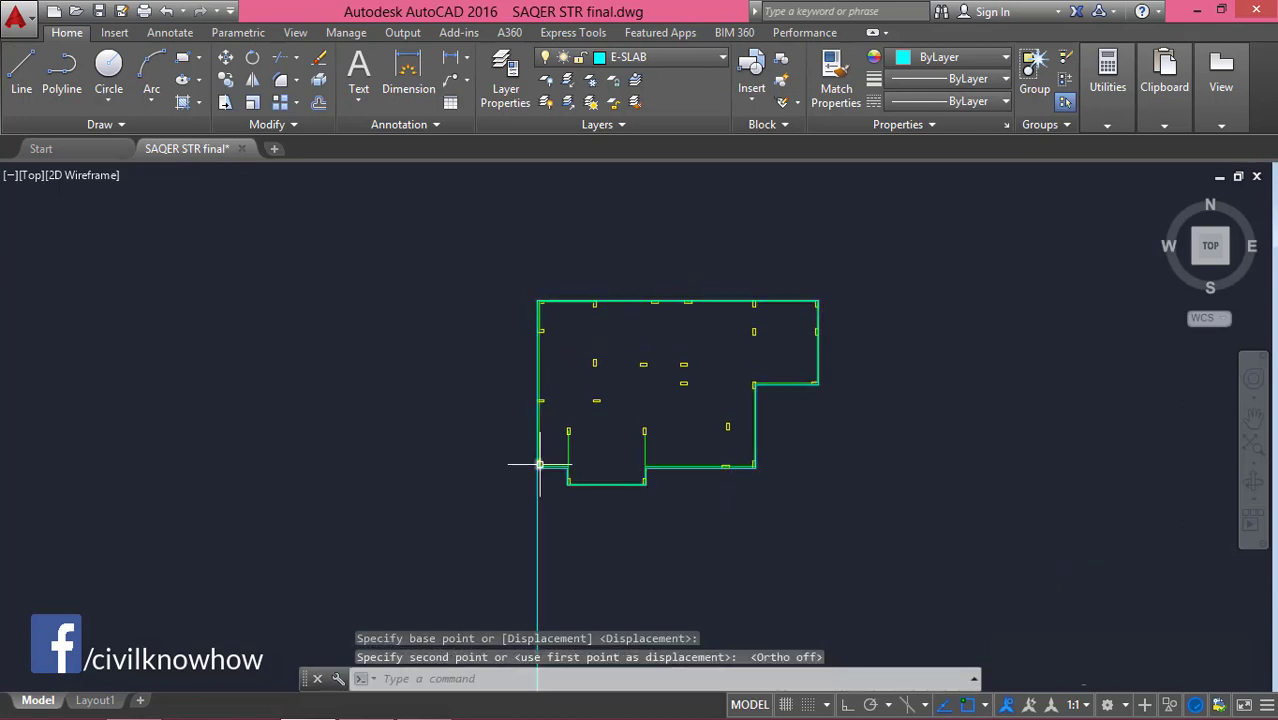
key(Escape)
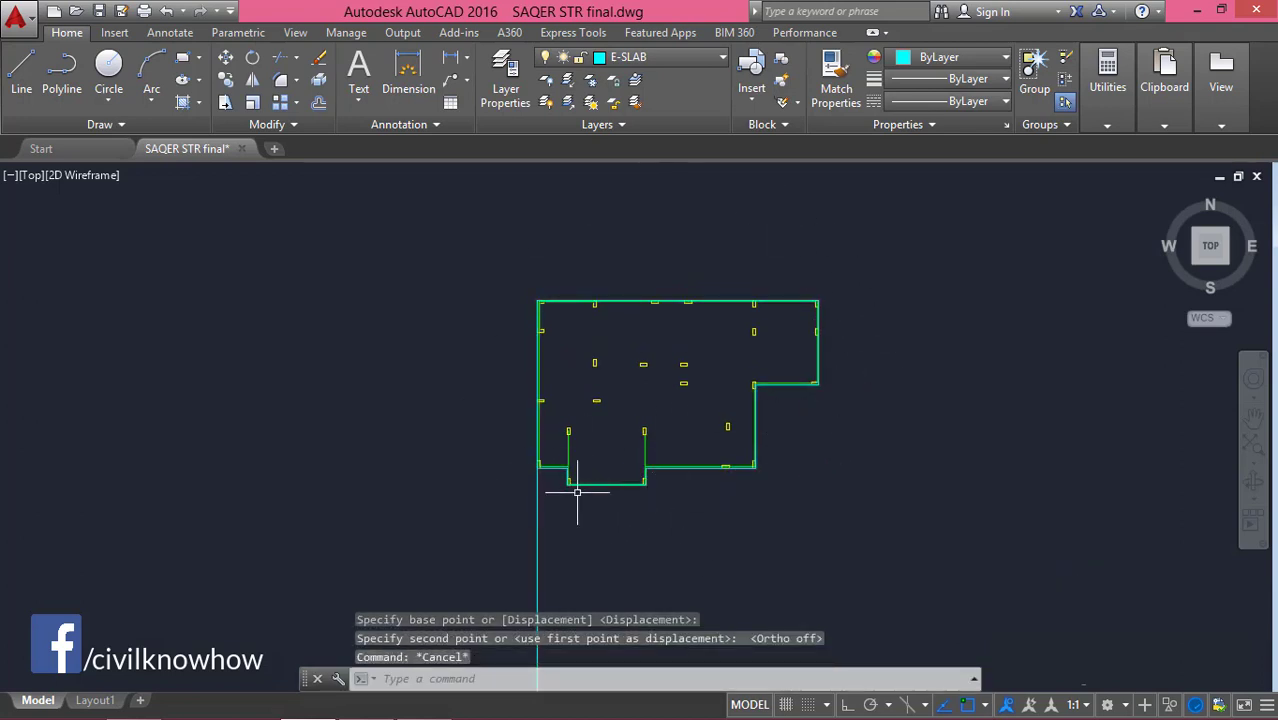
- Delete the vertical guide line and recentre the slab plan in the view
scroll(536, 465, up, 8)
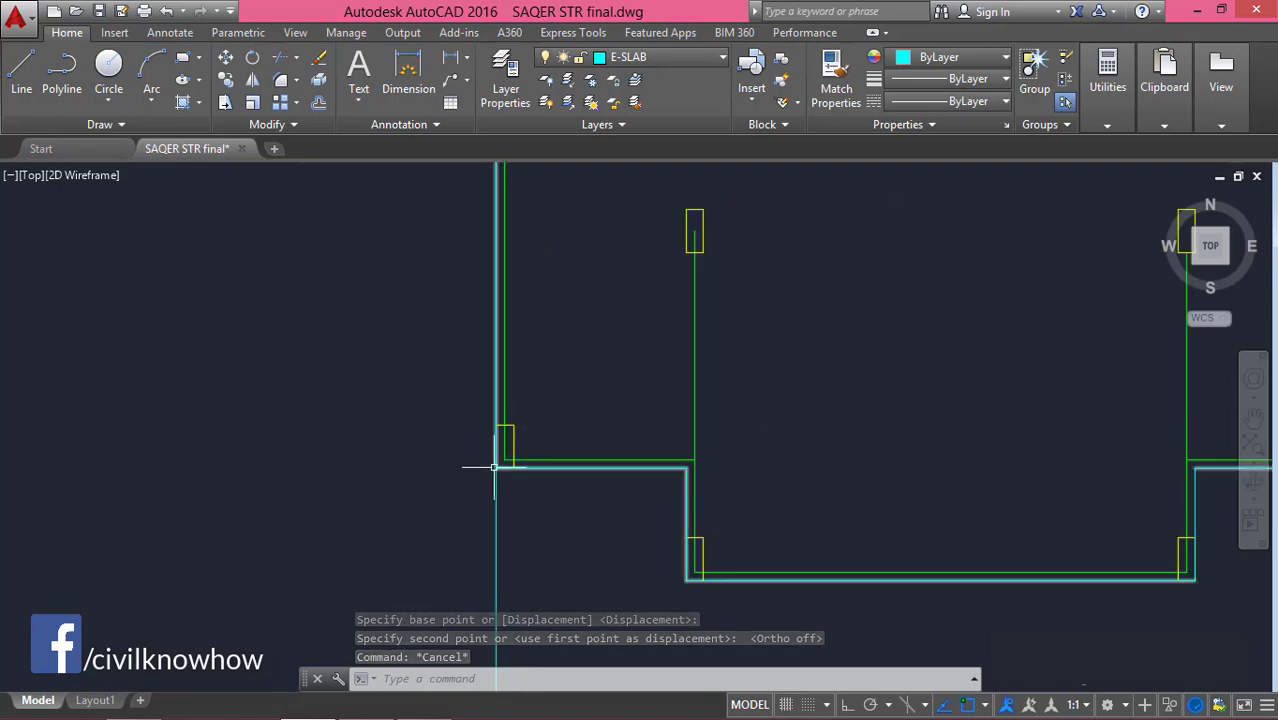
scroll(500, 460, down, 10)
middle_drag(568, 539, 700, 389)
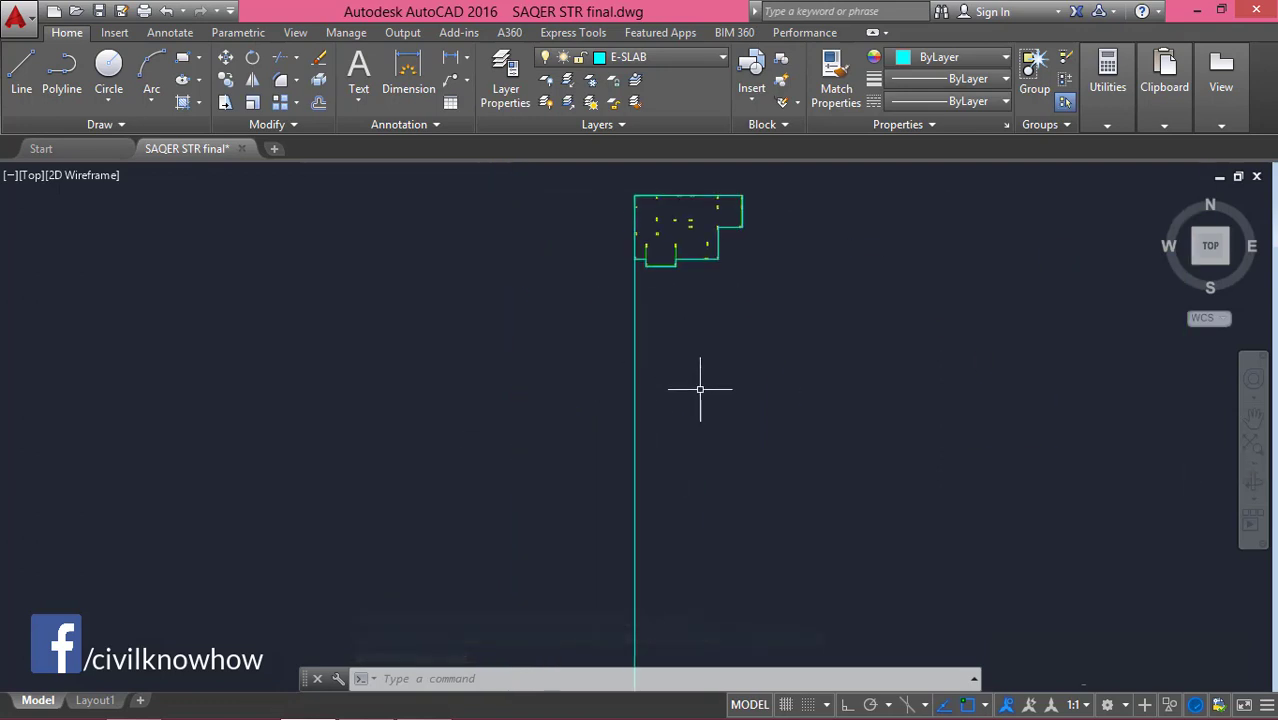
drag(752, 391, 585, 380)
key(Delete)
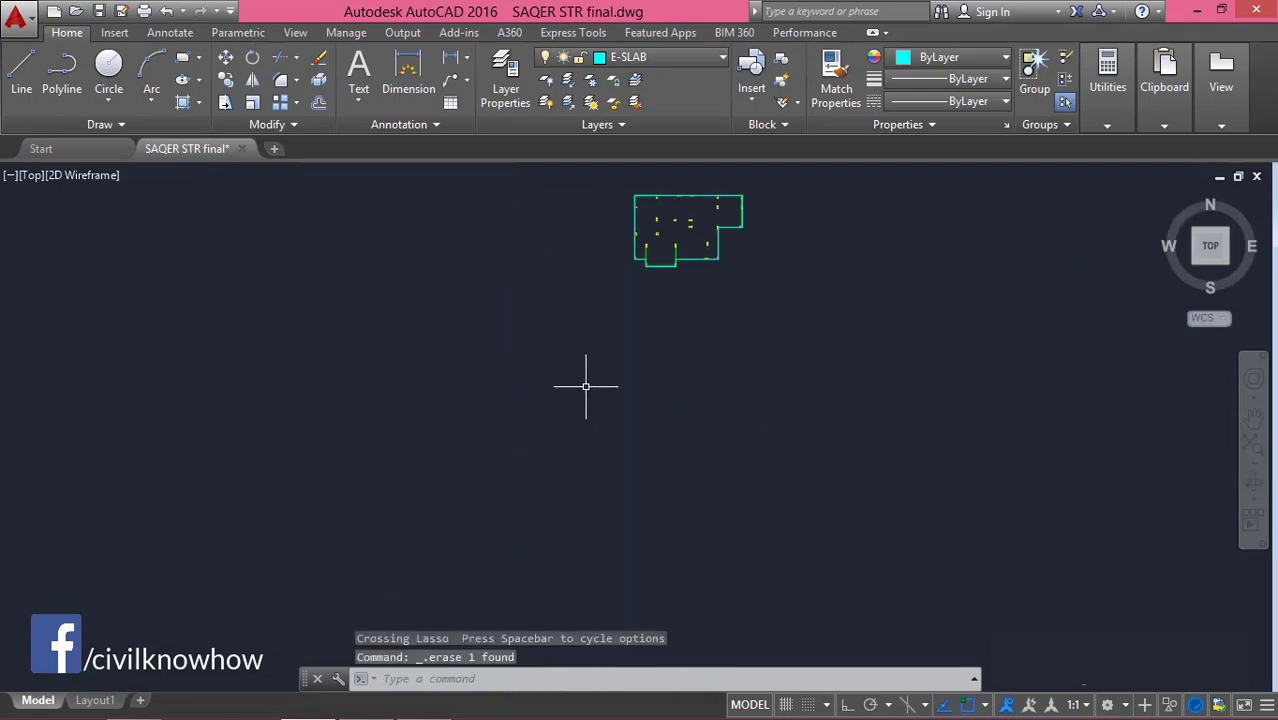
middle_drag(707, 339, 690, 496)
scroll(665, 465, up, 5)
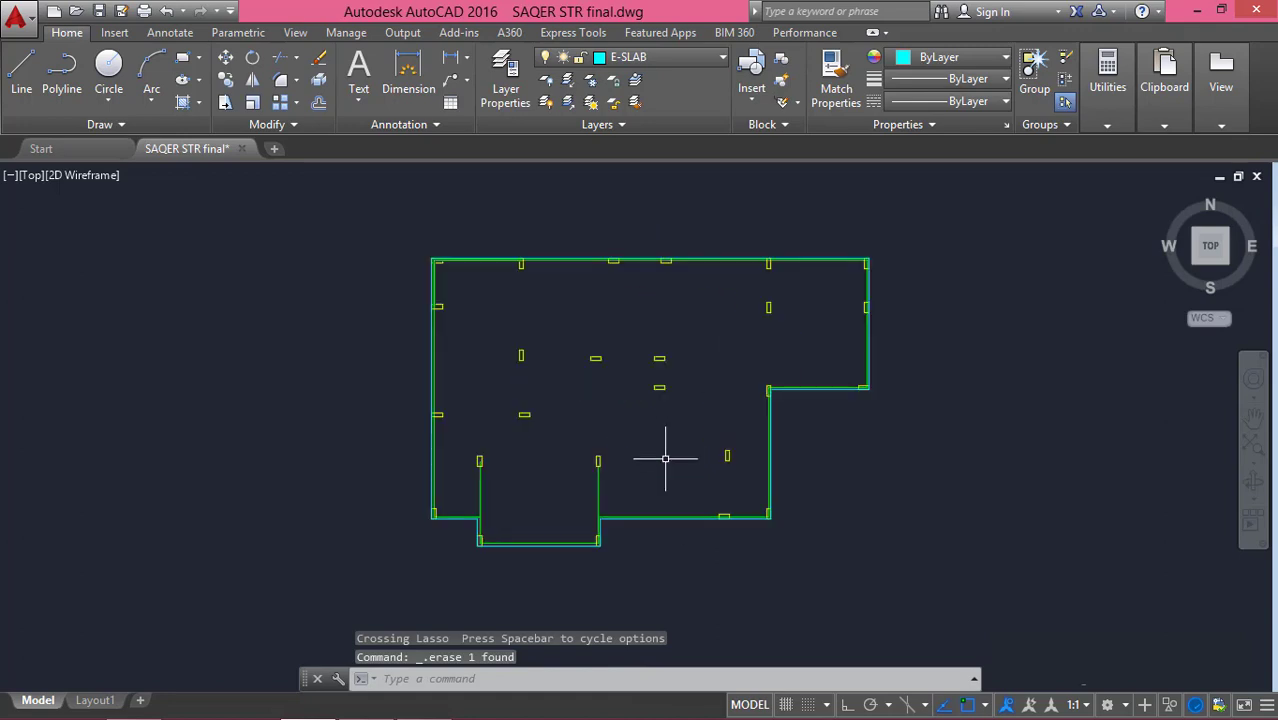
scroll(665, 458, up, 2)
scroll(713, 448, down, 2)
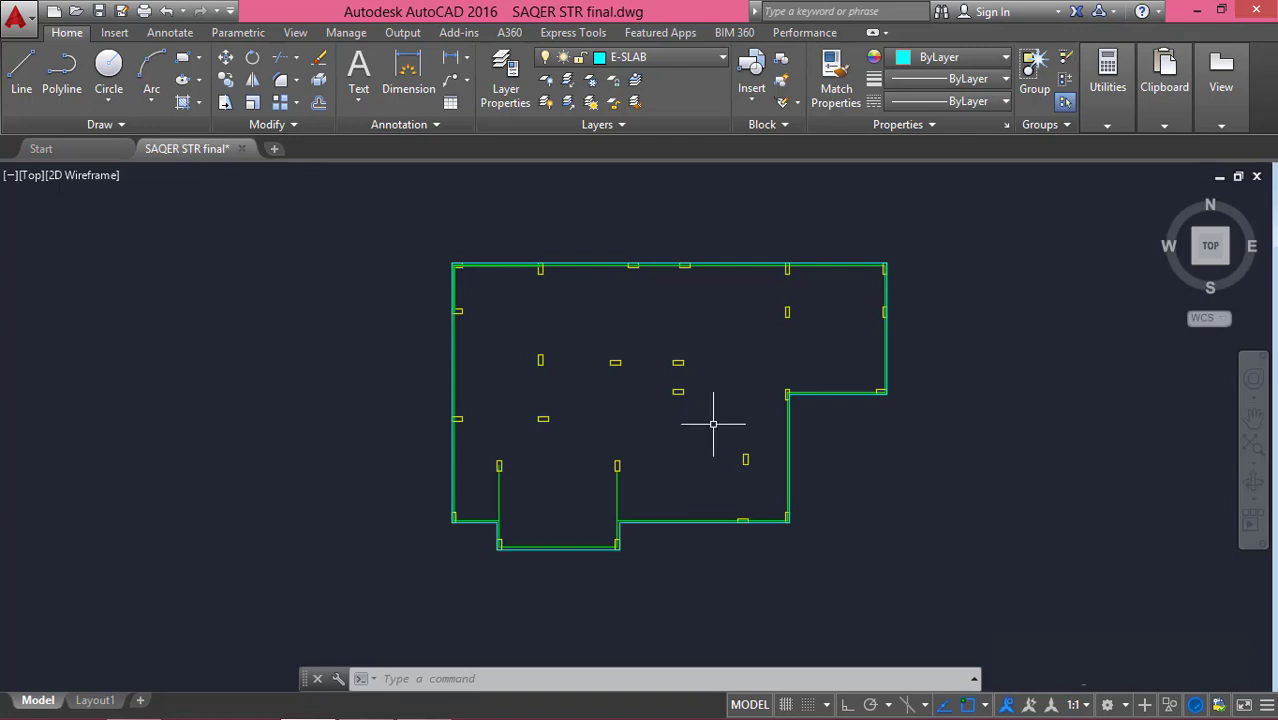
- Export the plan with DXFOUT as SAQER STR final.dxf, then close the drawing
click(517, 680)
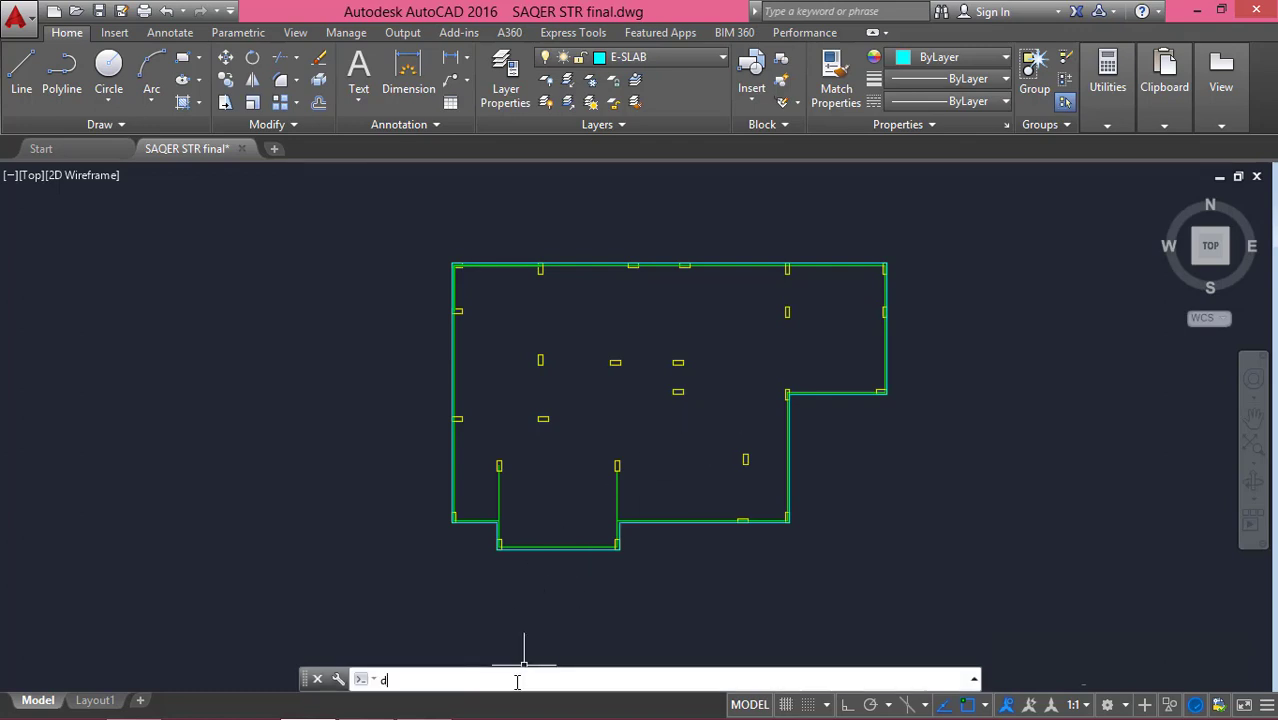
text(dx)
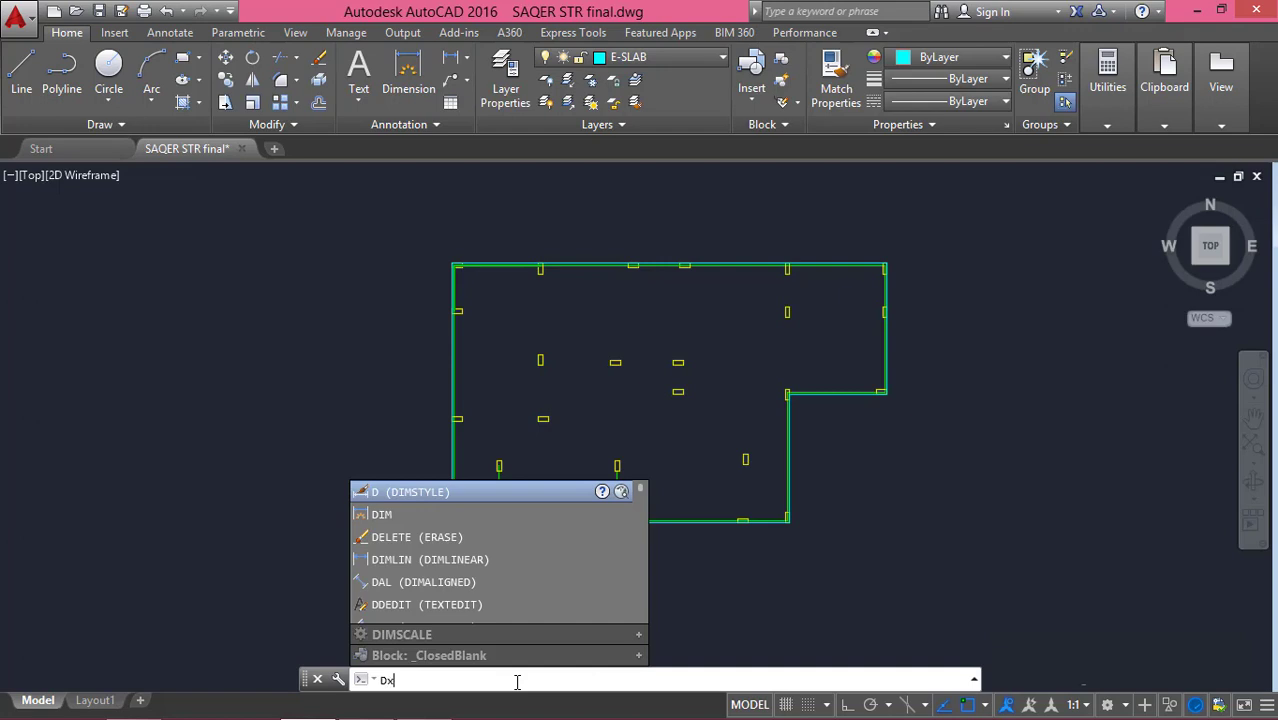
text(f)
text(t)
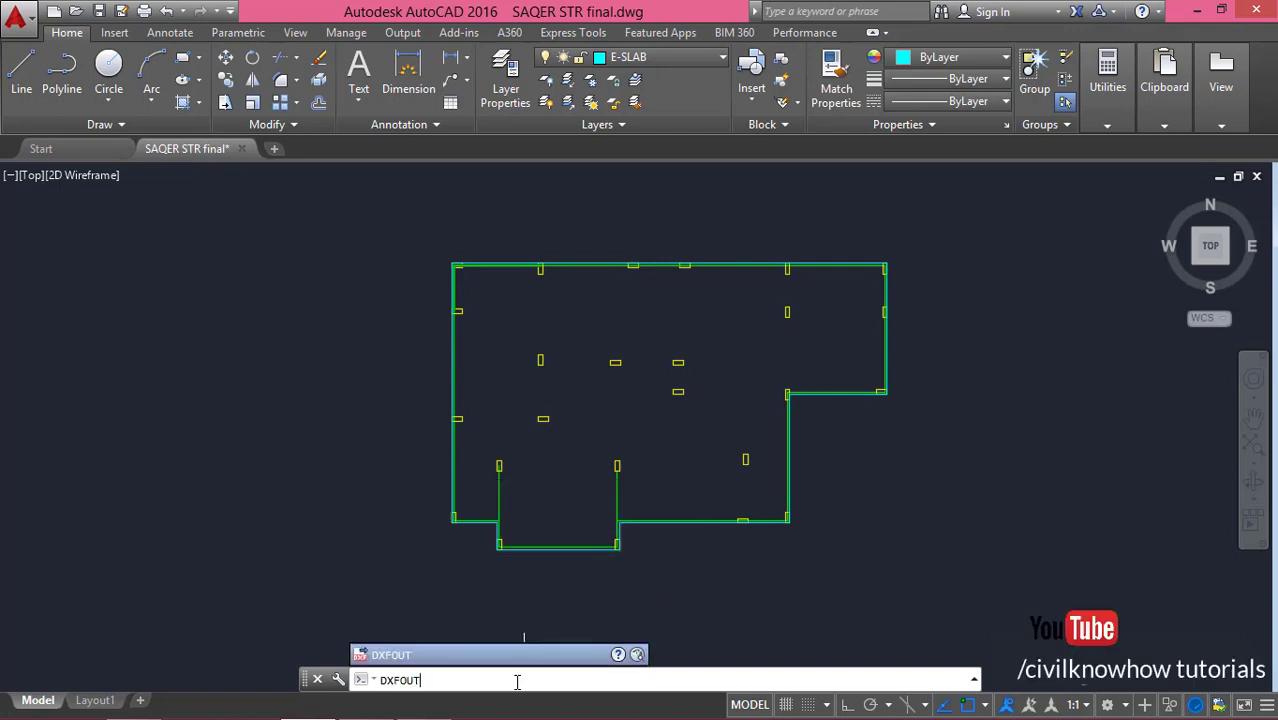
key(Return)
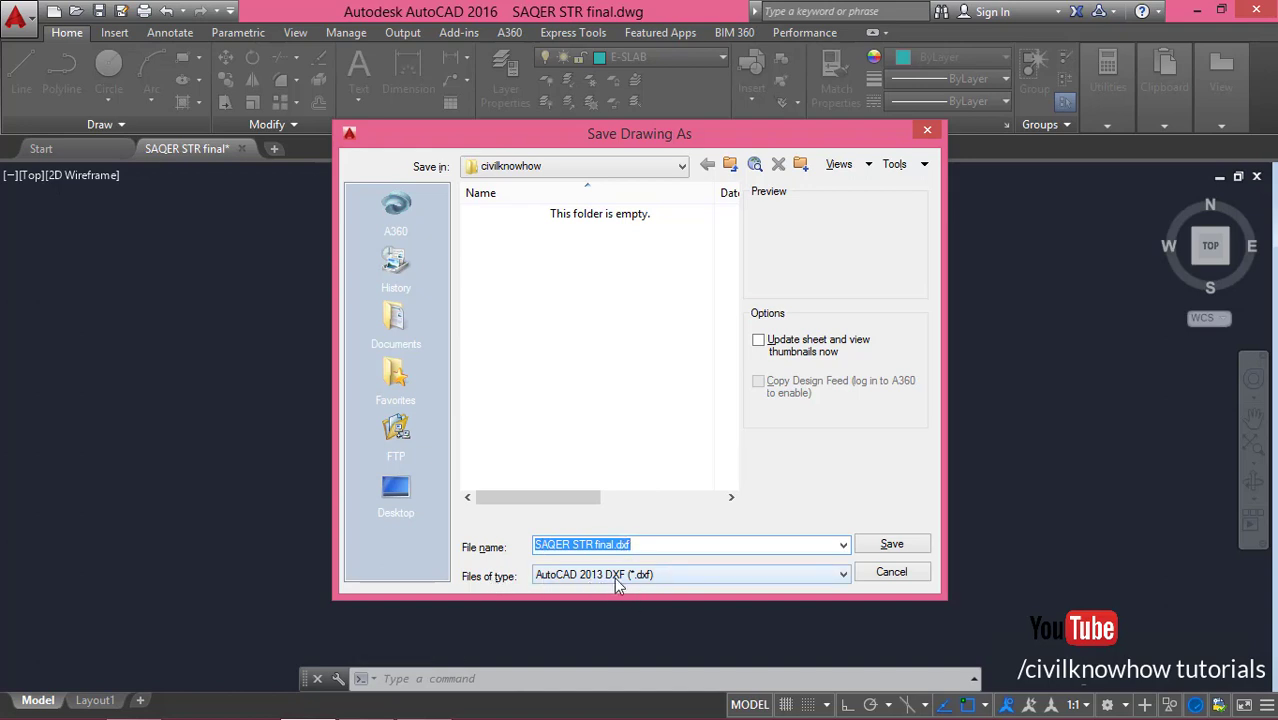
click(899, 544)
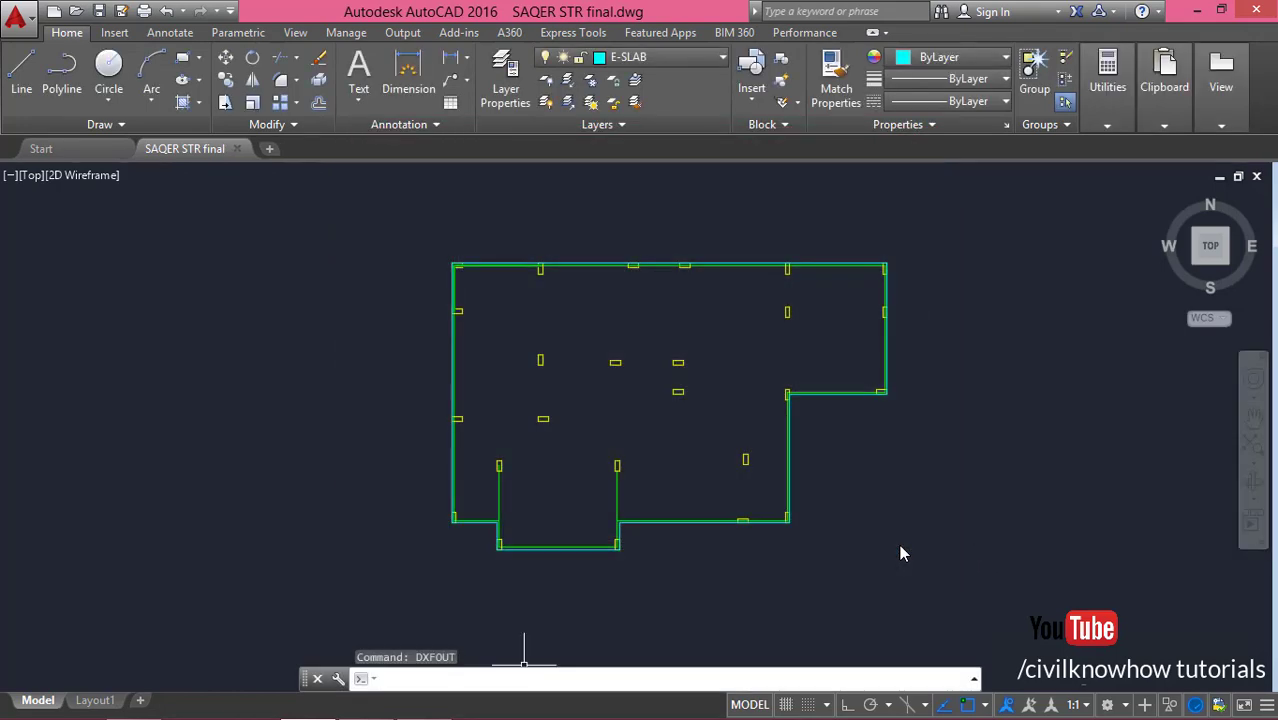
click(33, 18)
click(66, 466)
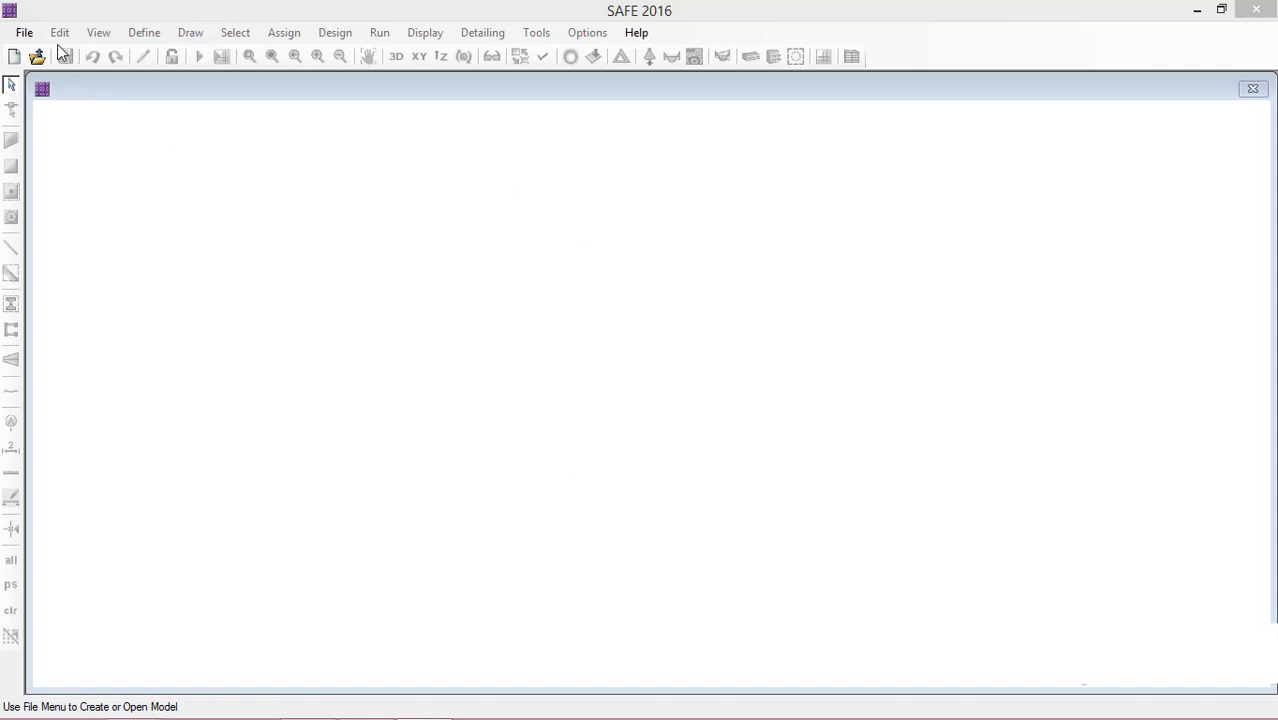
- Open SAQER STR final through File > Import > .DXF/.DWG File to reach the import dialog
click(24, 33)
click(24, 33)
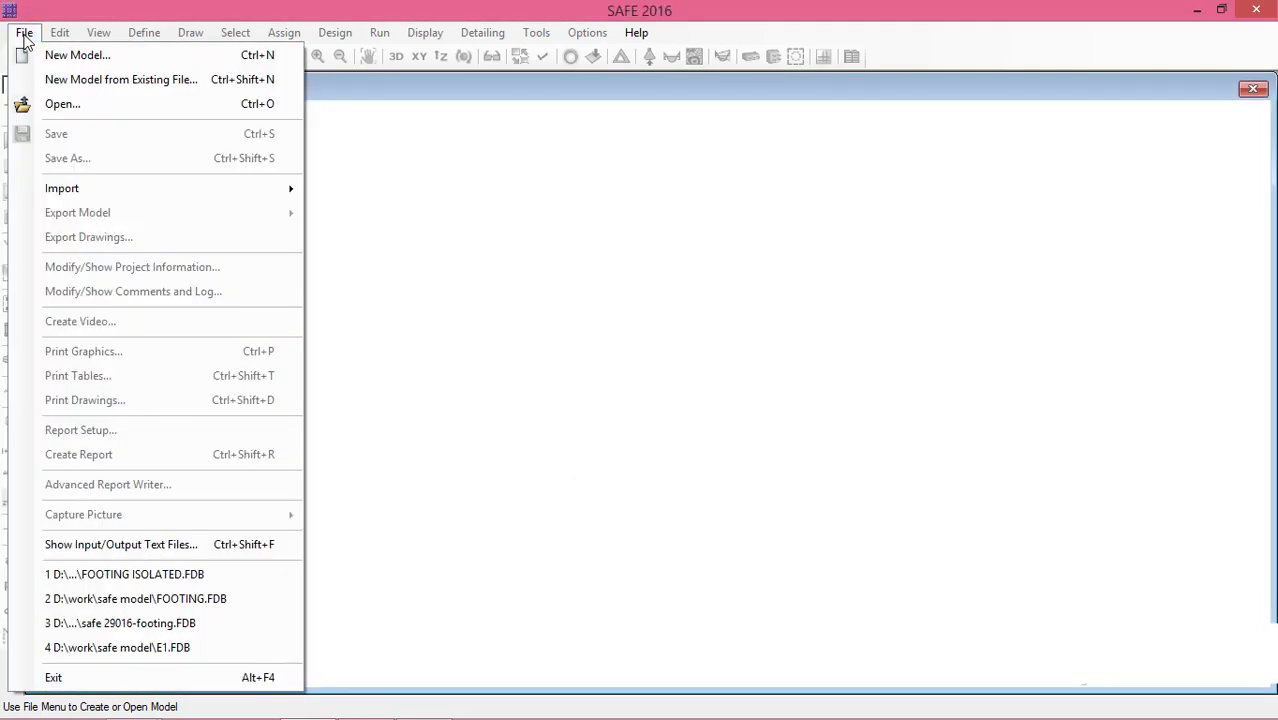
mouse_move(73, 190)
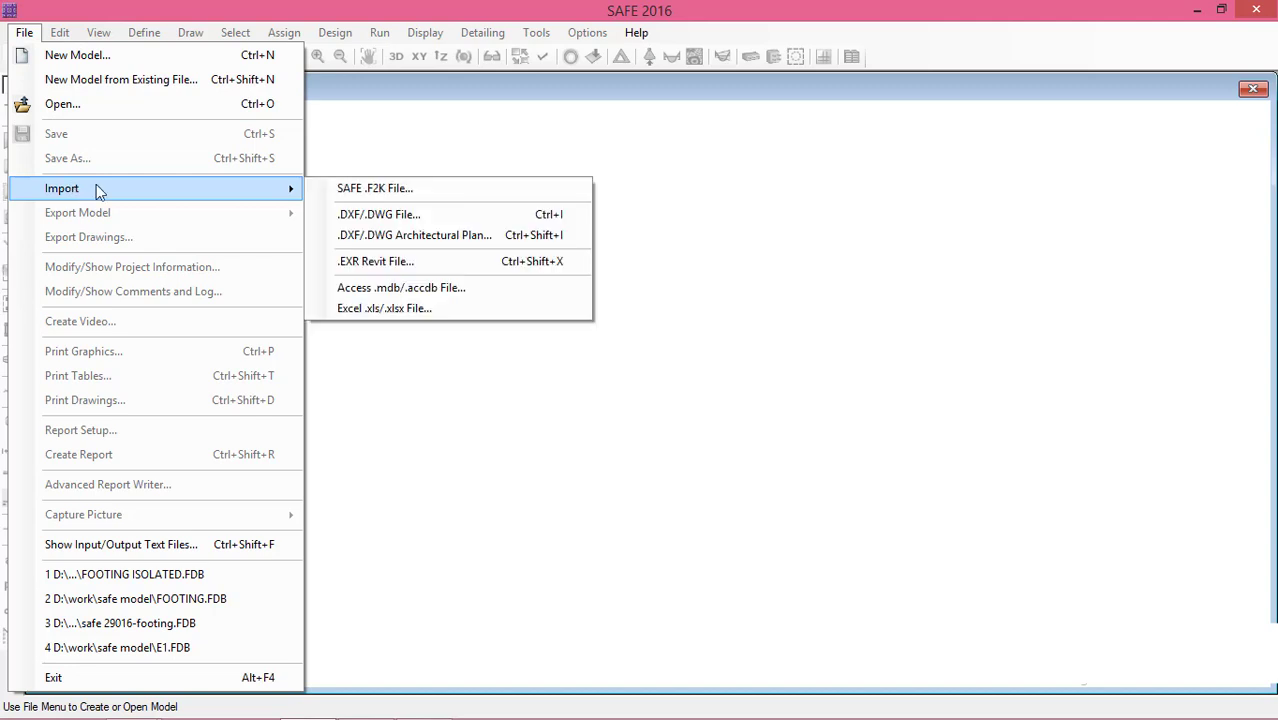
click(380, 215)
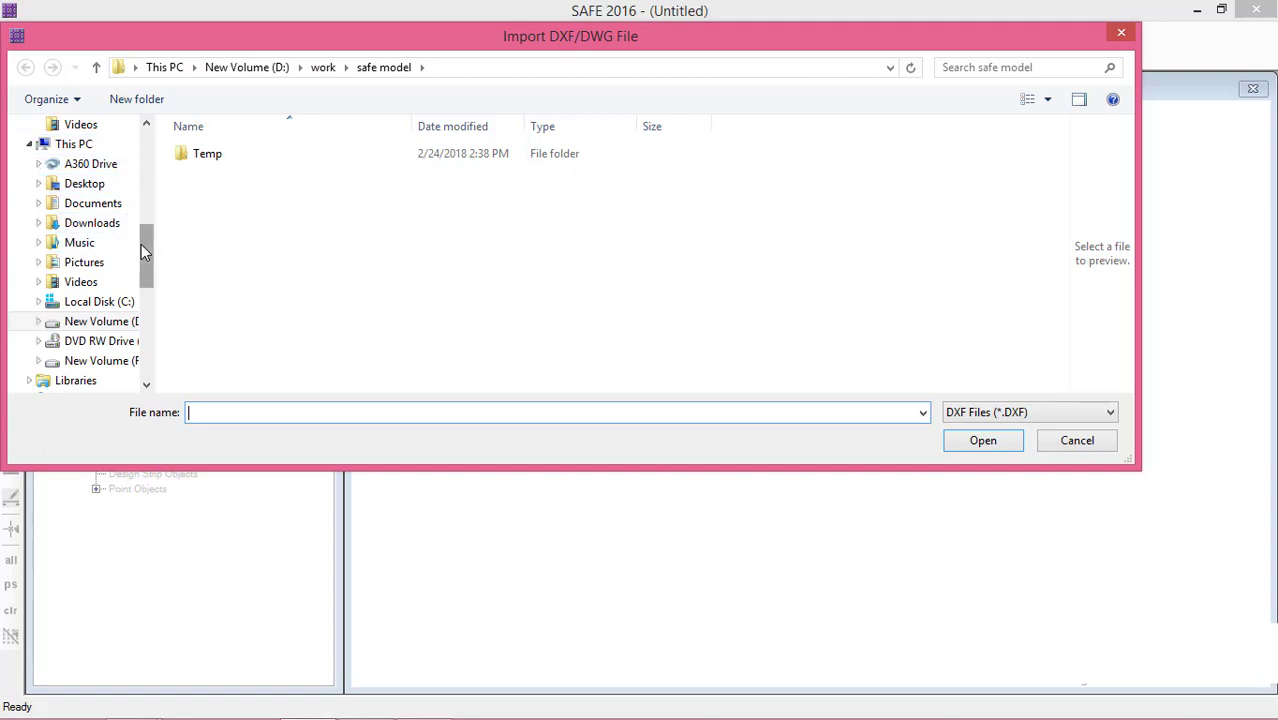
drag(141, 244, 145, 269)
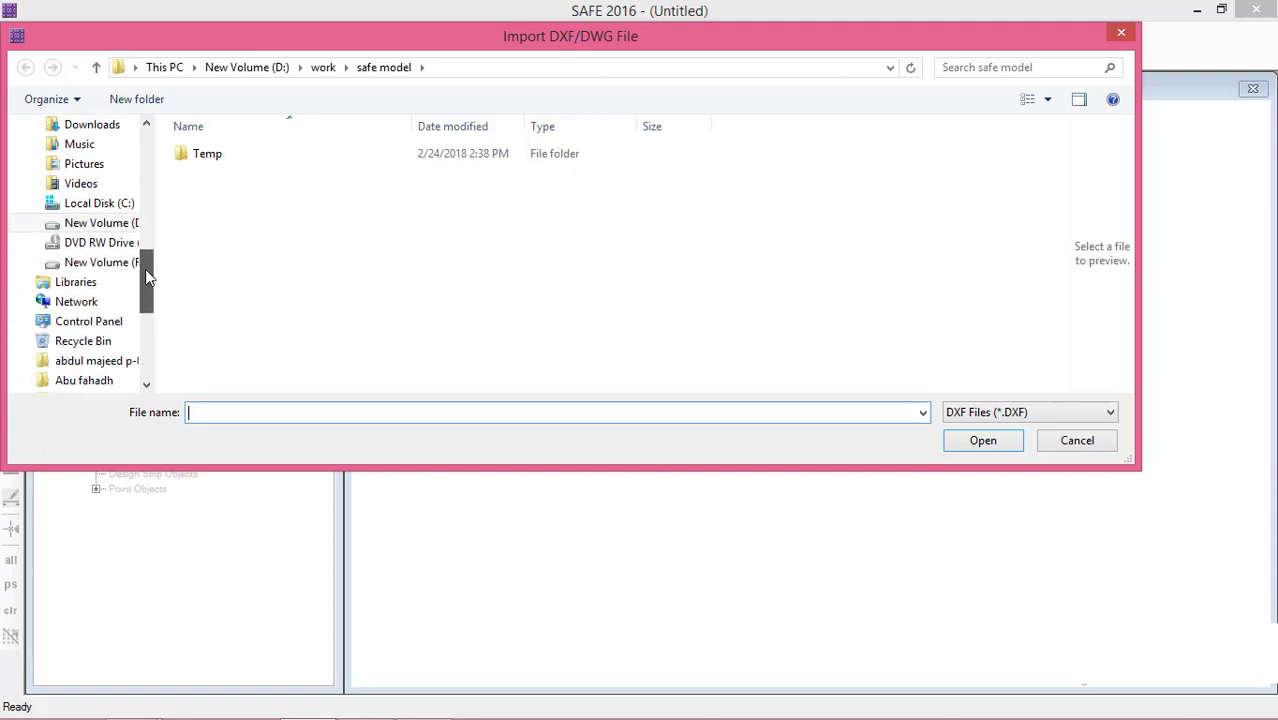
click(138, 225)
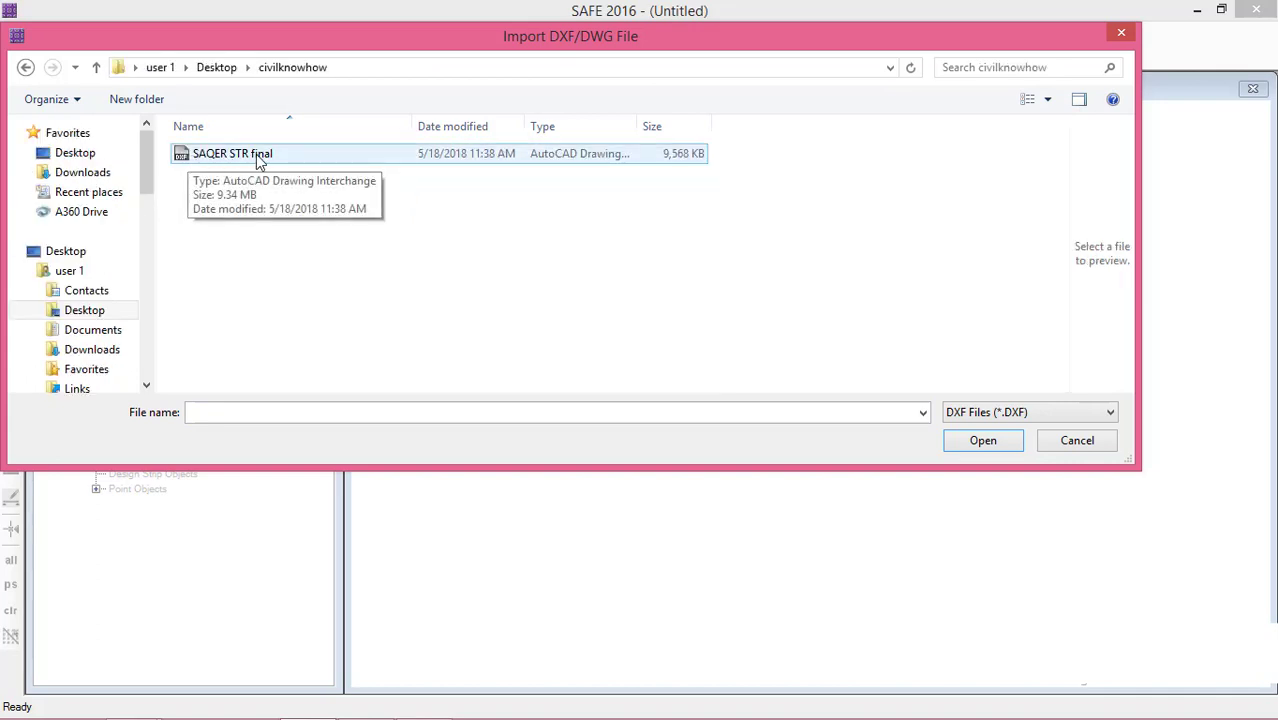
click(258, 156)
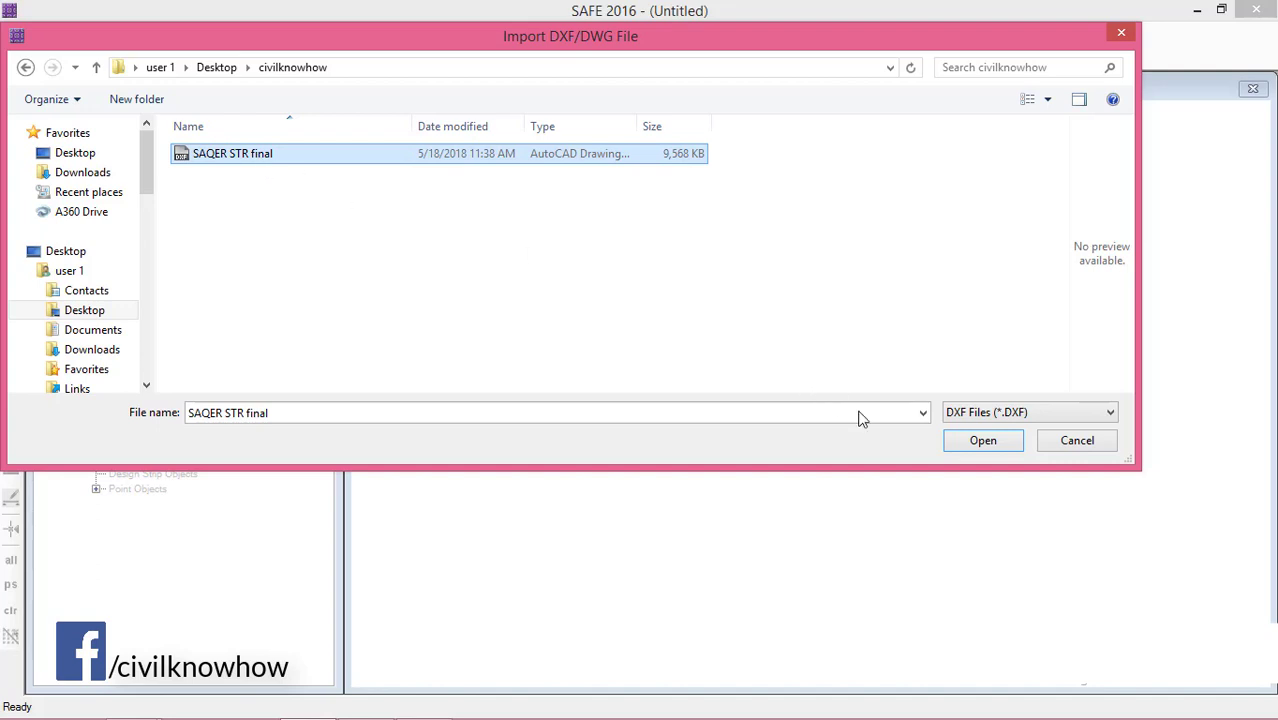
click(981, 440)
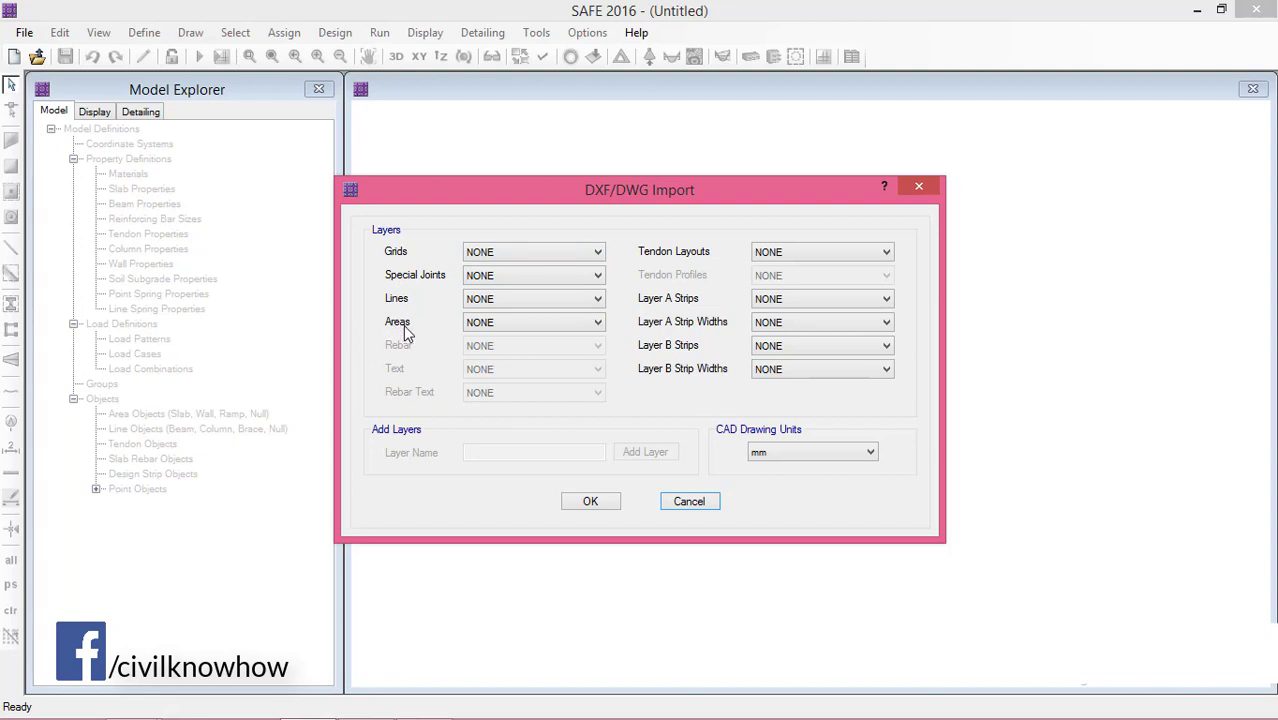
- Map Areas to the E-COLUMN layer, set CAD drawing units to cm, and import
click(599, 324)
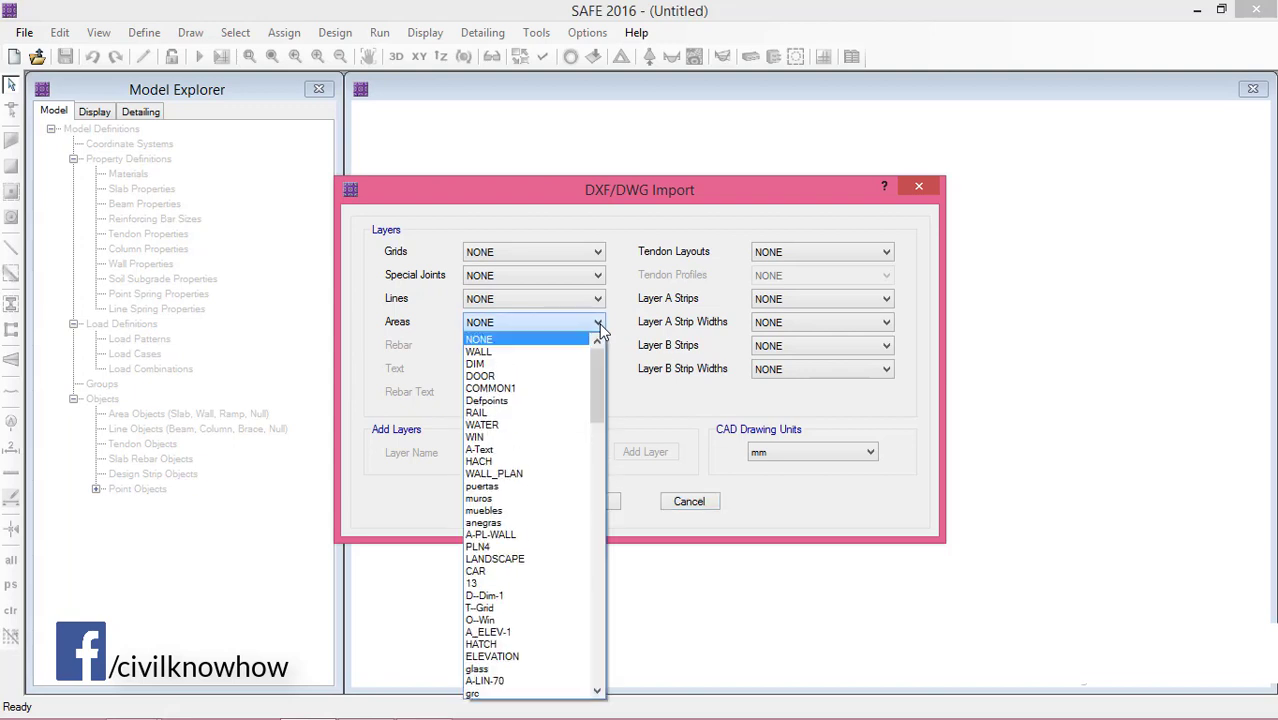
scroll(548, 388, down, 4)
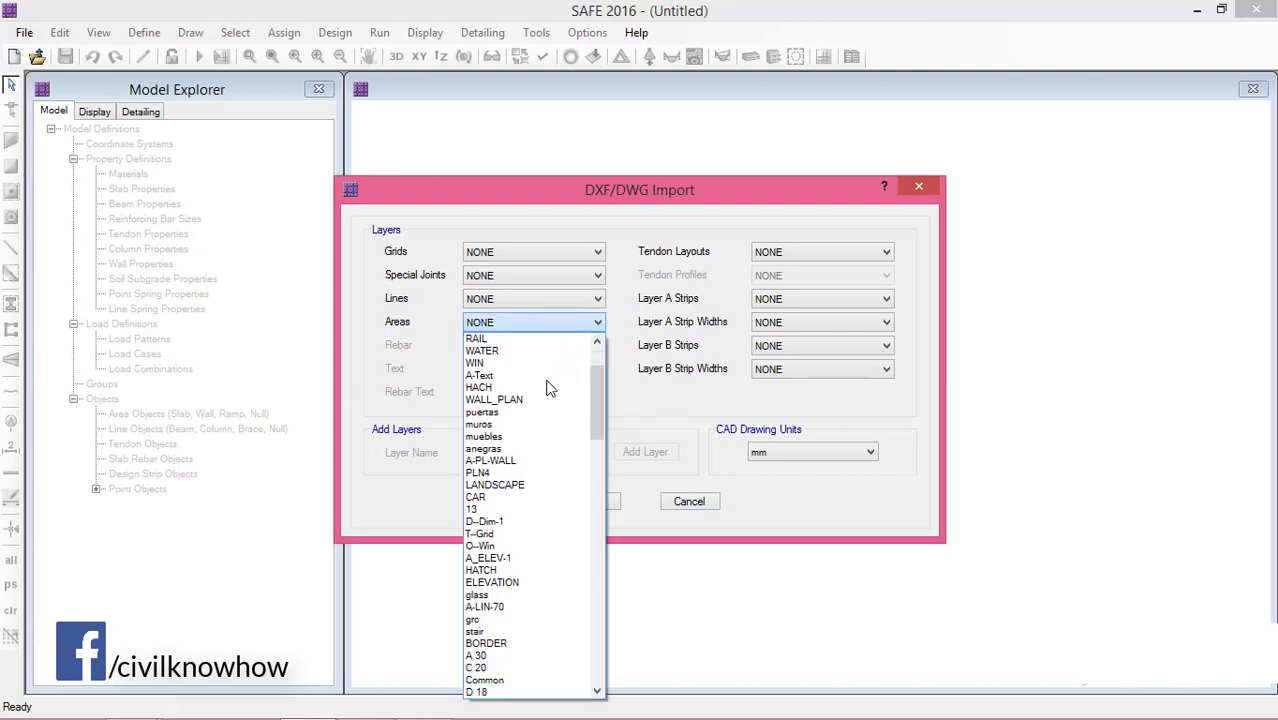
scroll(548, 388, down, 12)
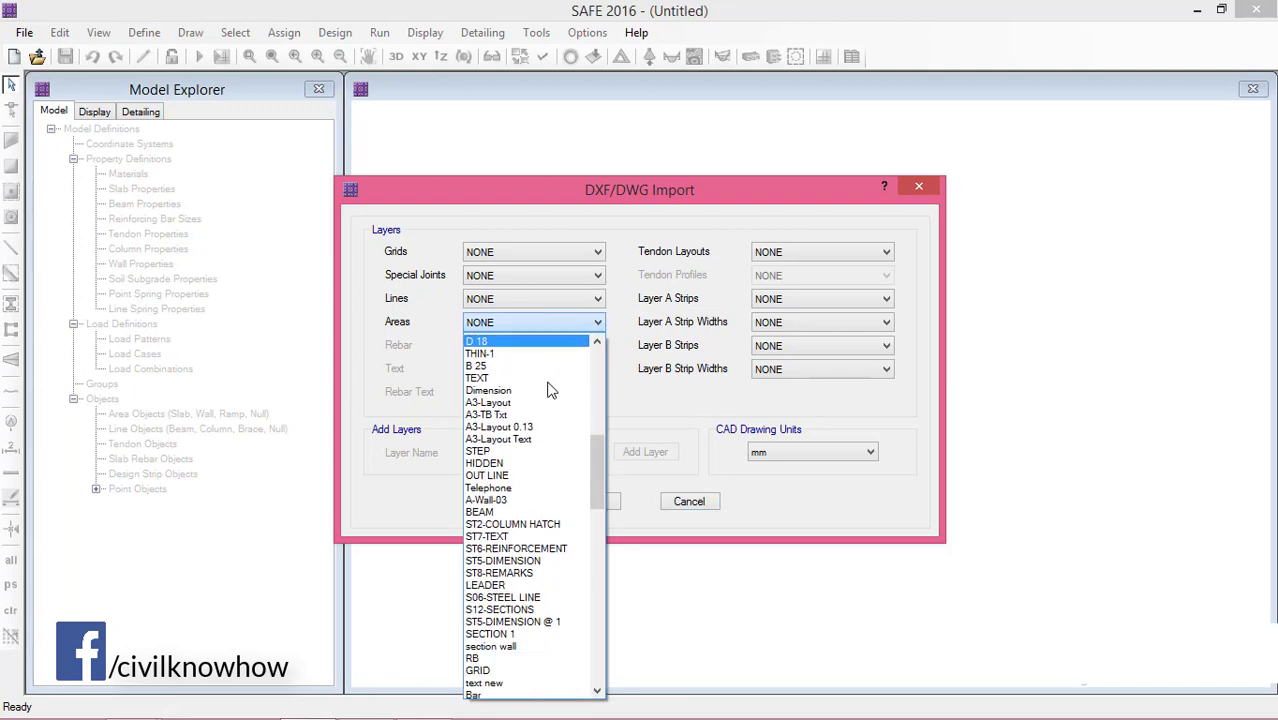
scroll(548, 388, down, 5)
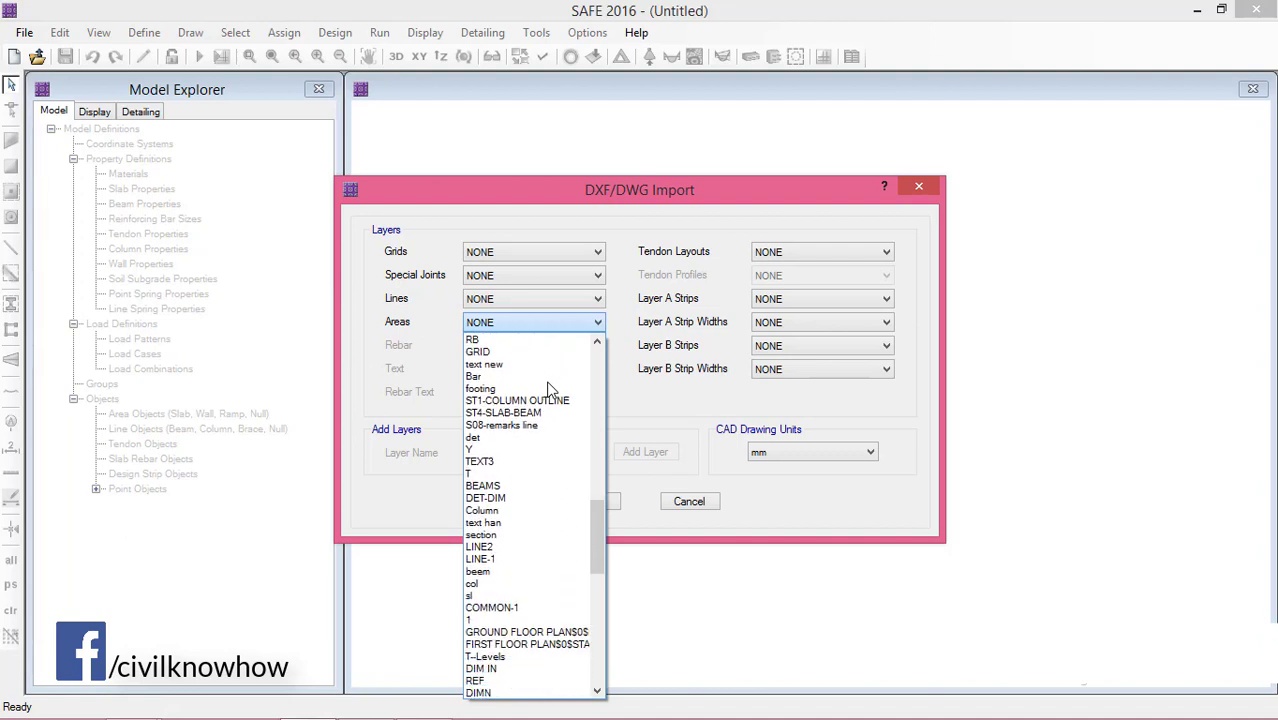
scroll(548, 388, down, 15)
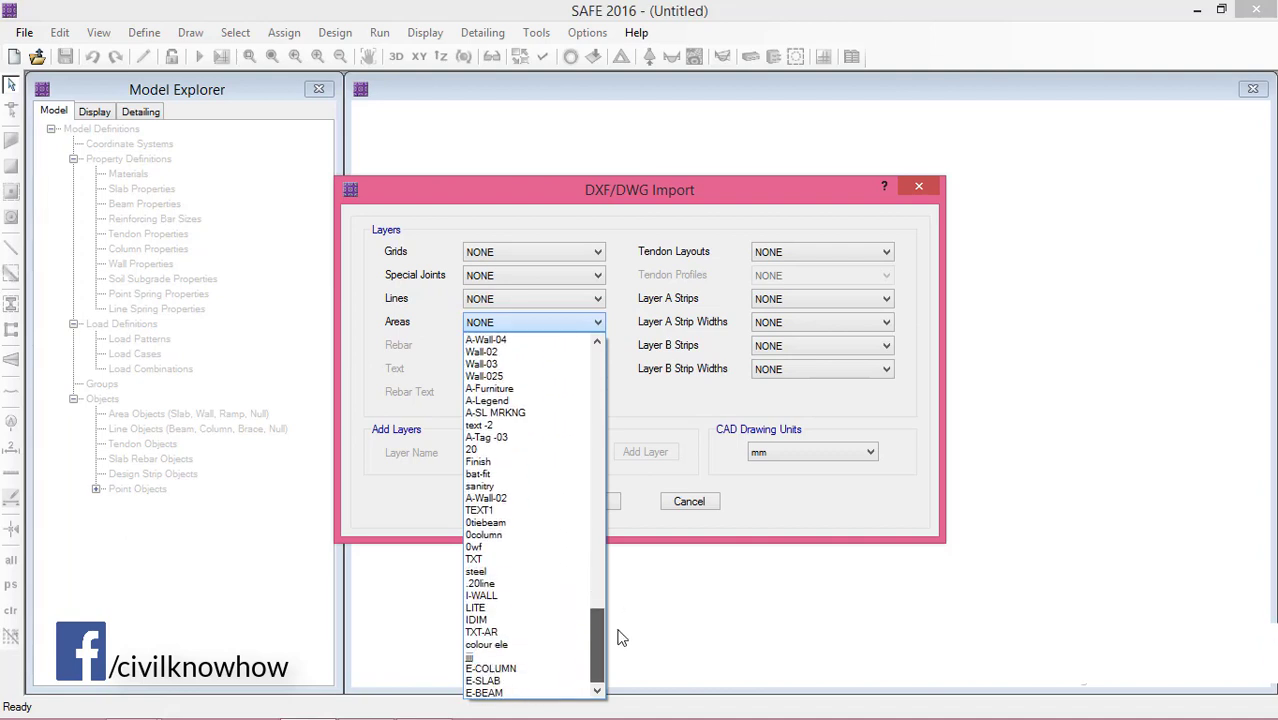
click(520, 668)
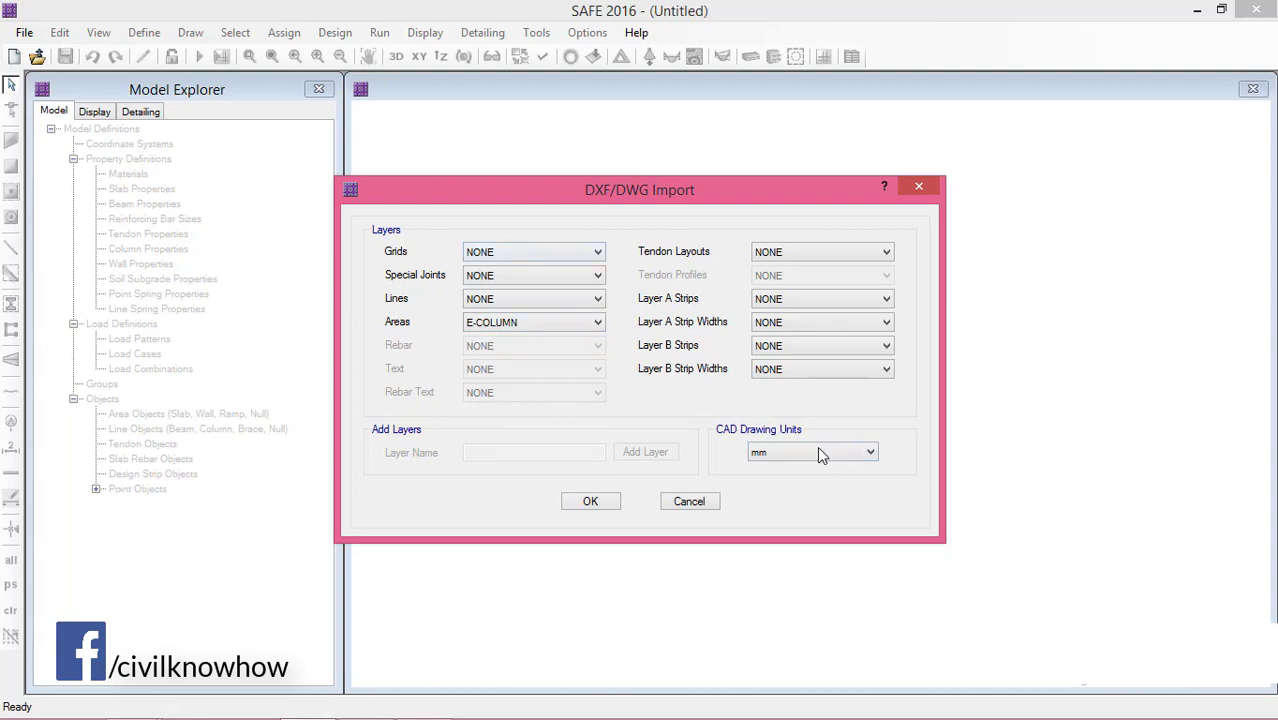
click(843, 459)
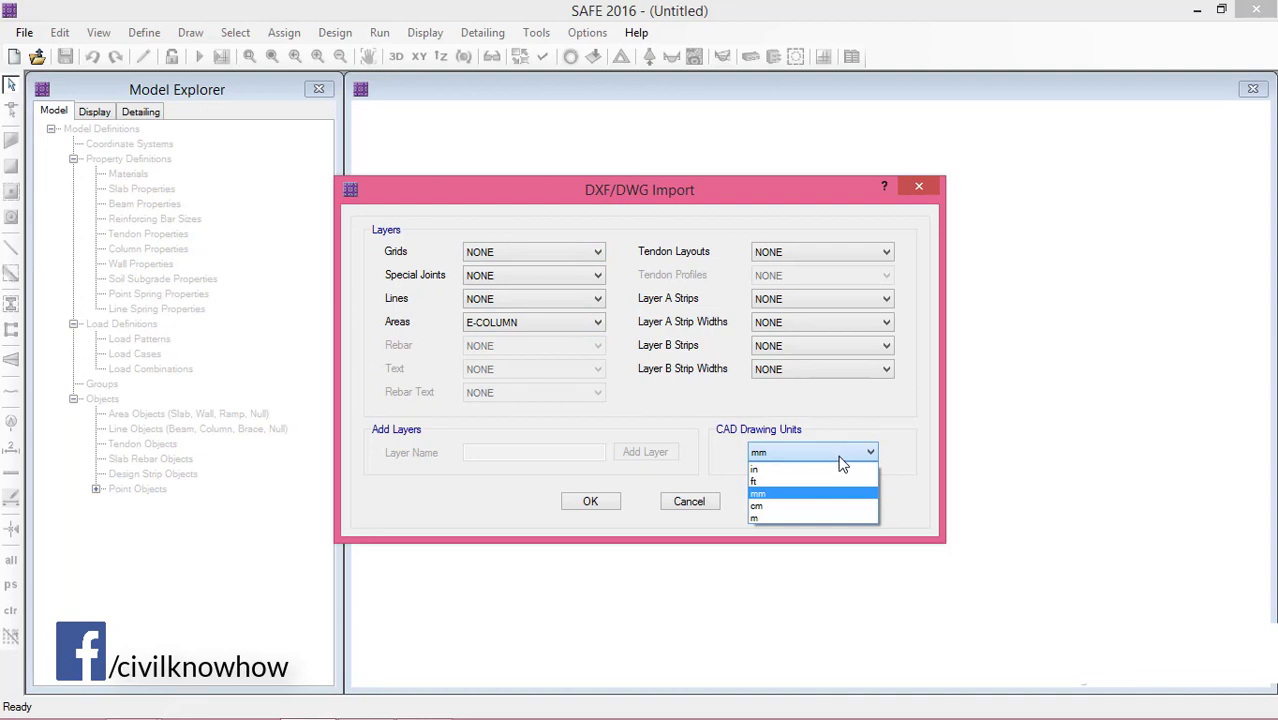
click(806, 510)
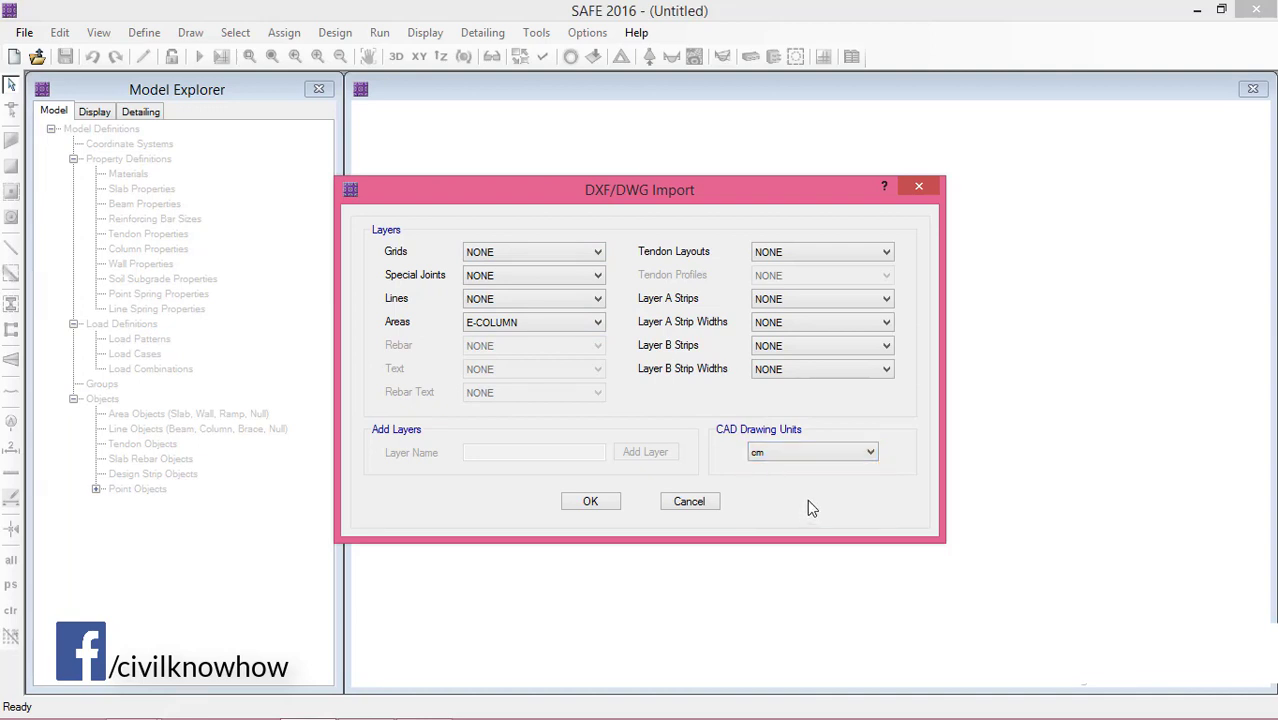
click(590, 503)
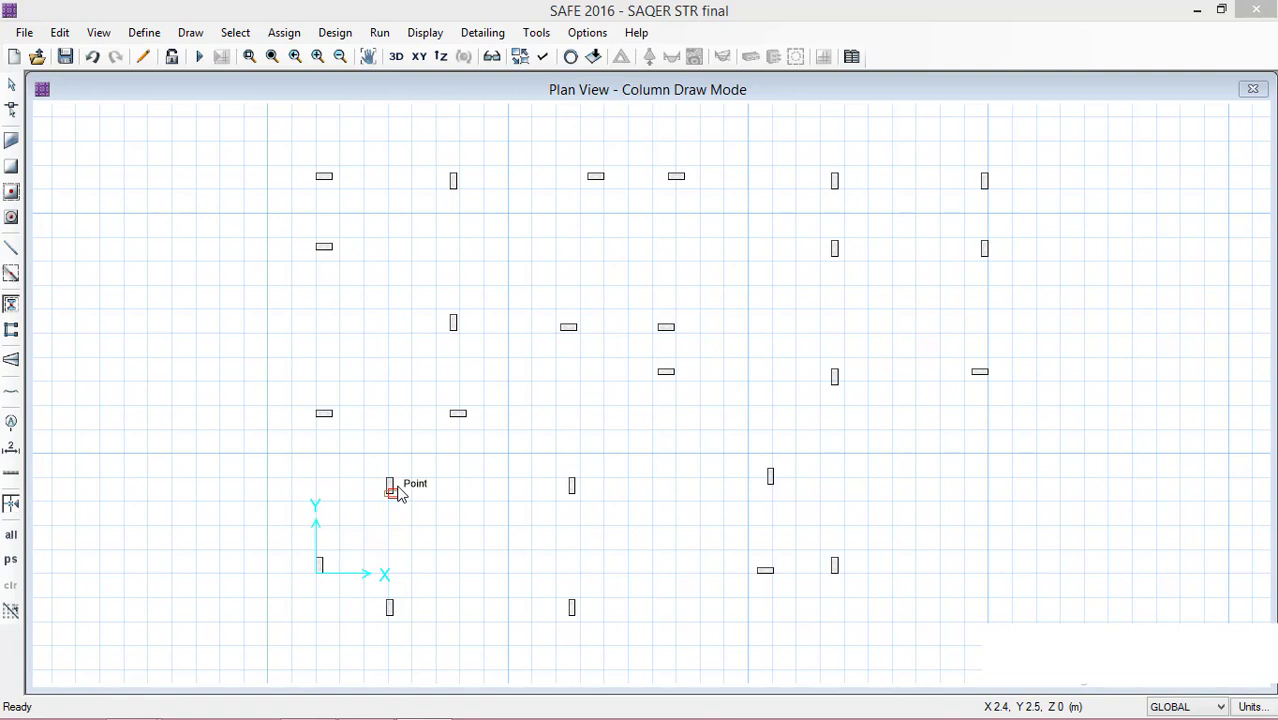
- Activate the Draw Columns tool using COL20X50 with a 3 m height below
click(11, 305)
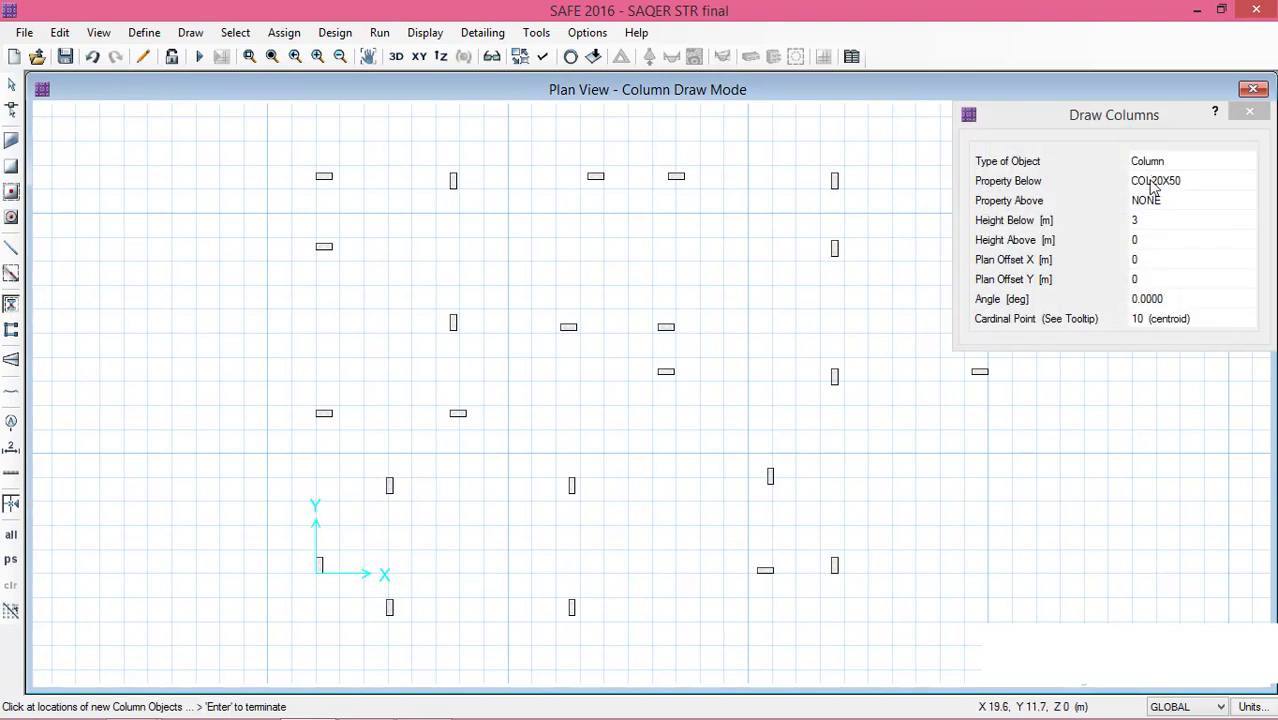
- Place COL20X50 columns on the top-left and lower column outlines, panning between them
click(330, 182)
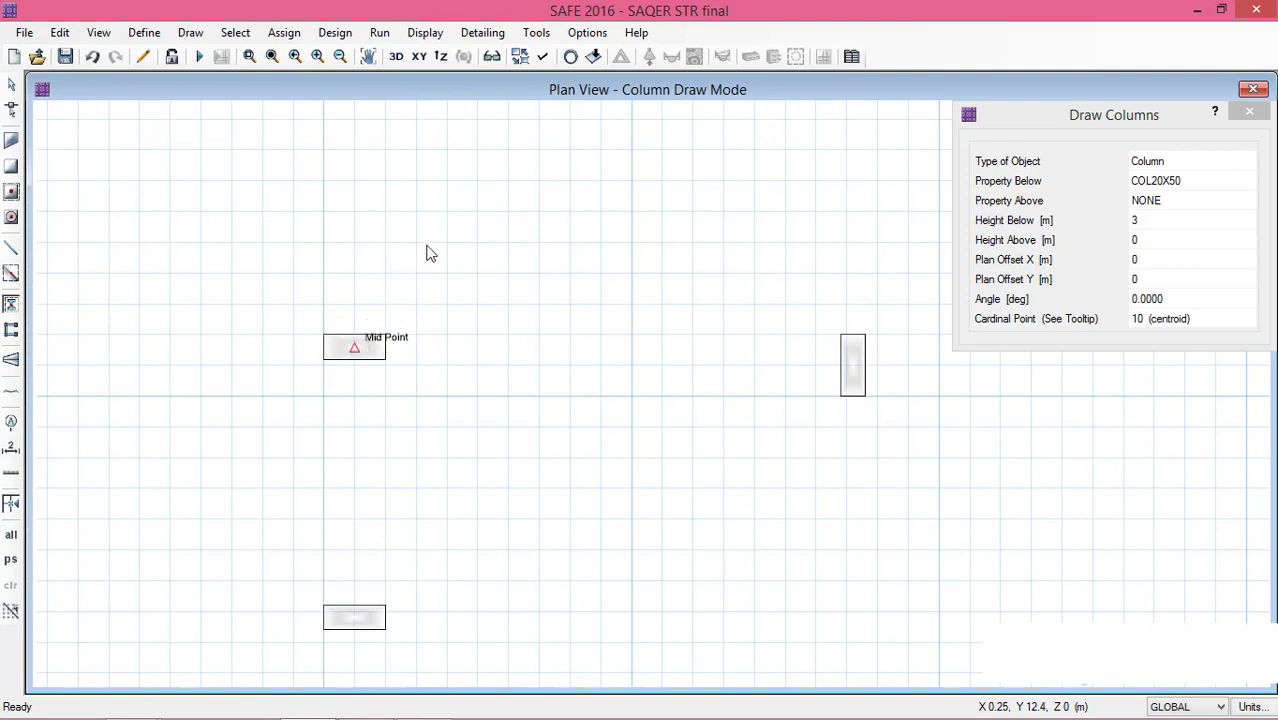
middle_drag(536, 401, 607, 207)
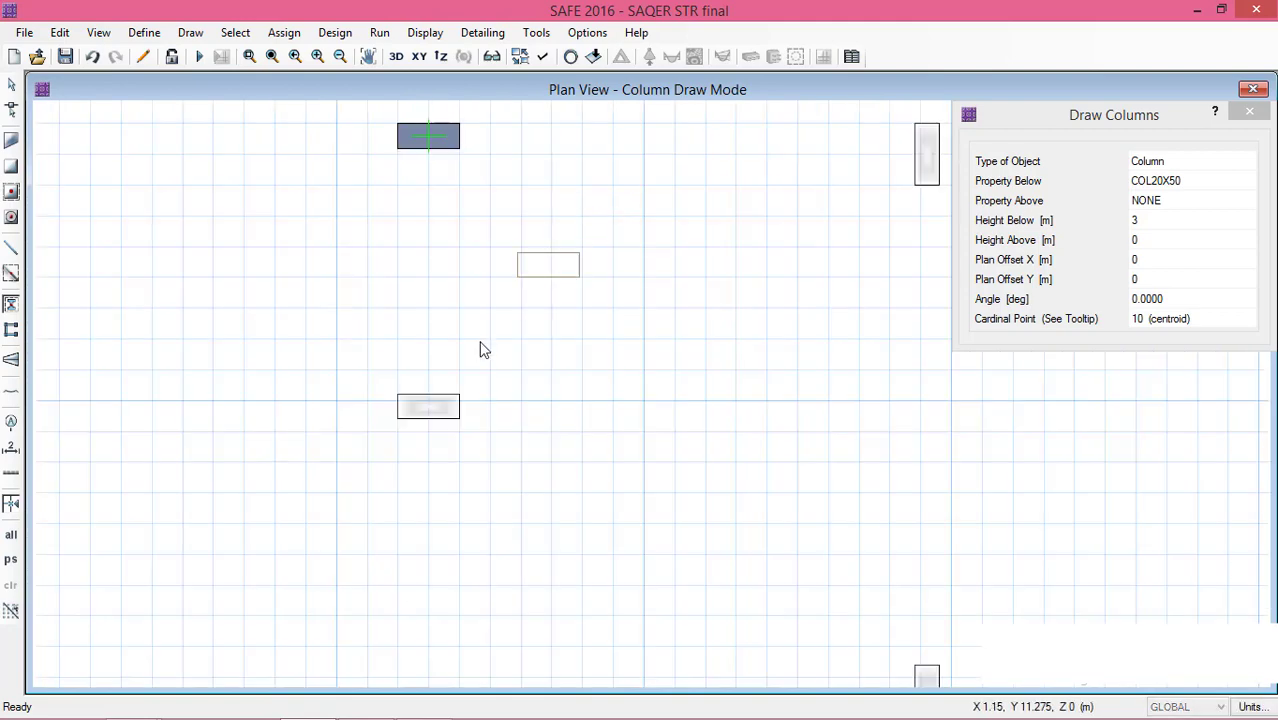
click(428, 405)
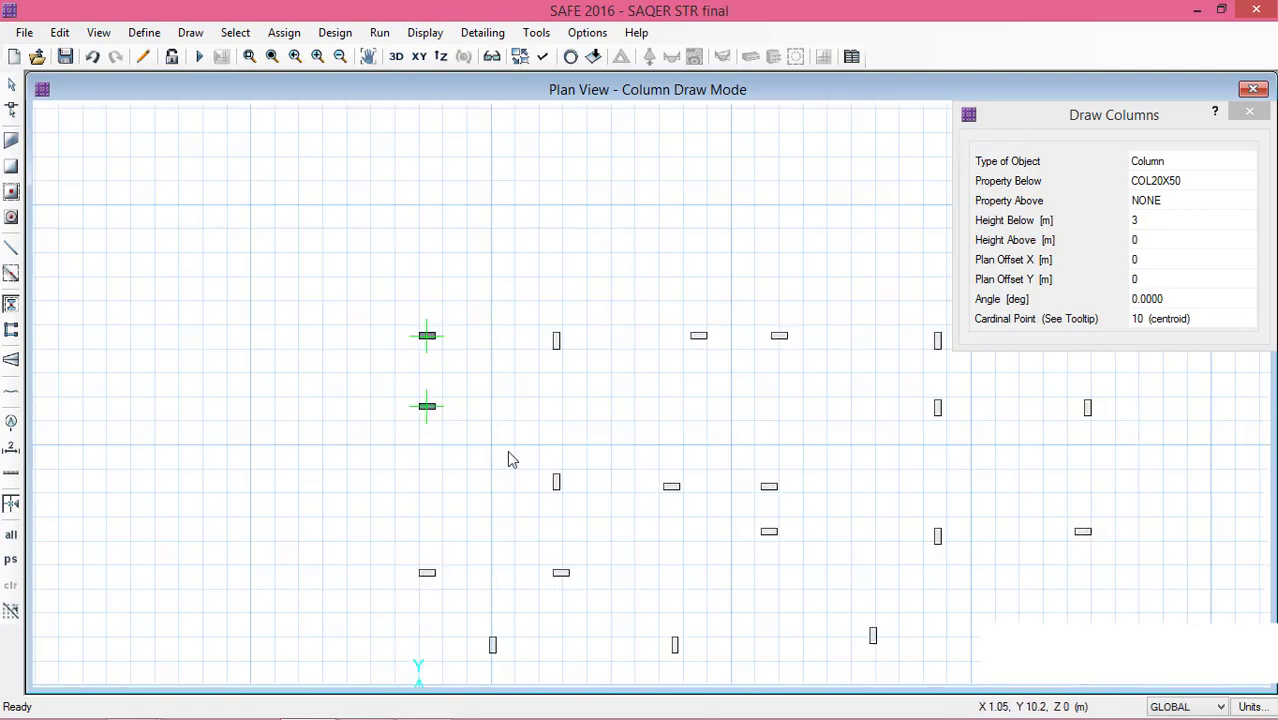
middle_drag(511, 456, 382, 282)
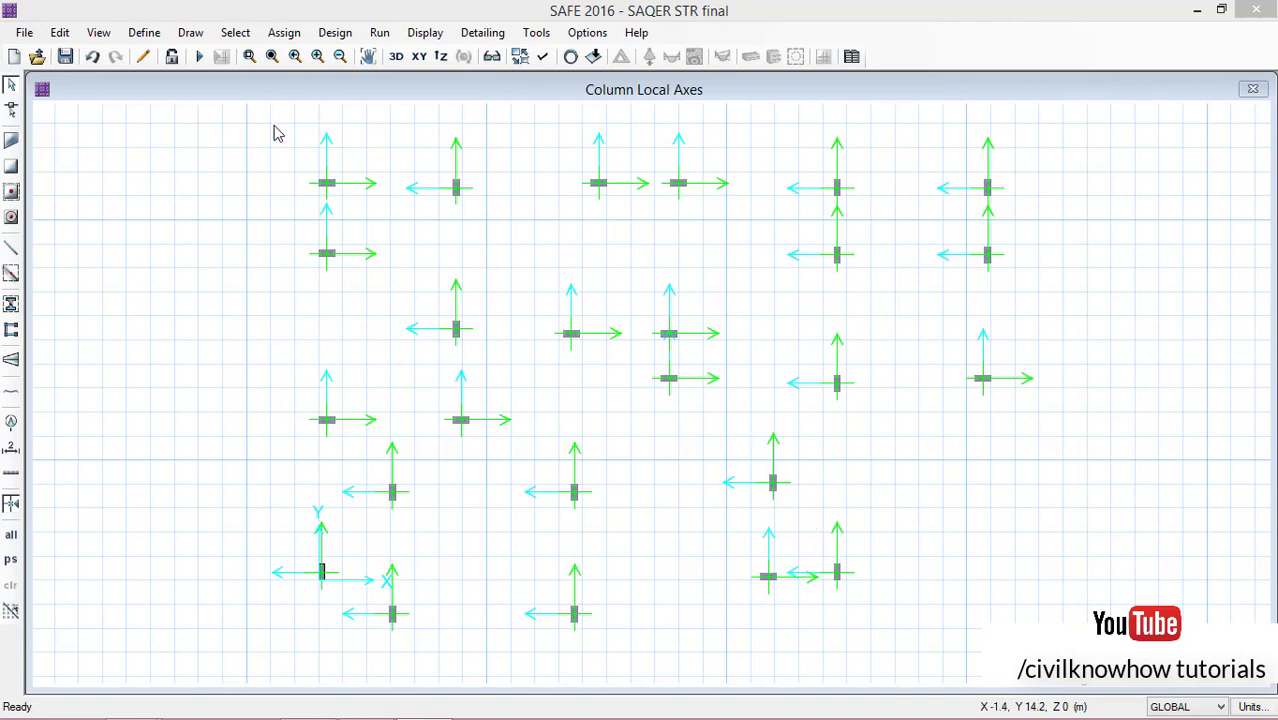
- Start a DXF/DWG import of the SAQER STR final drawing
click(24, 33)
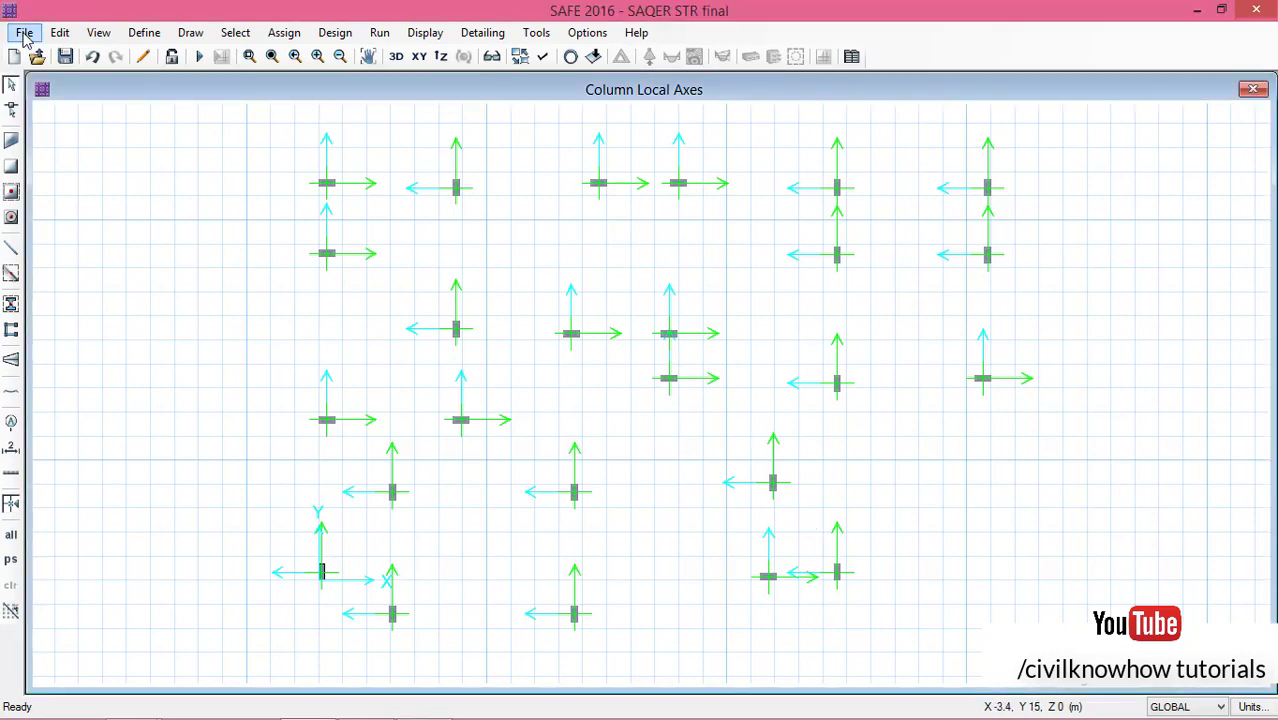
mouse_move(86, 189)
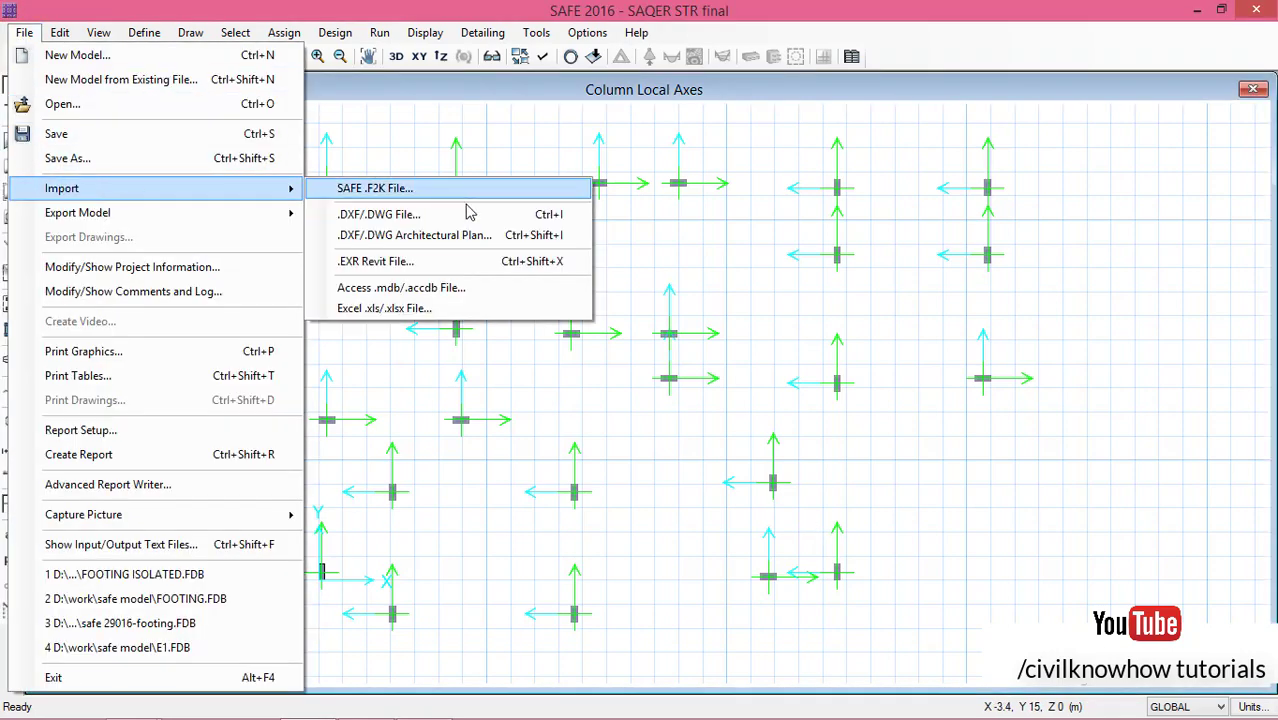
click(428, 216)
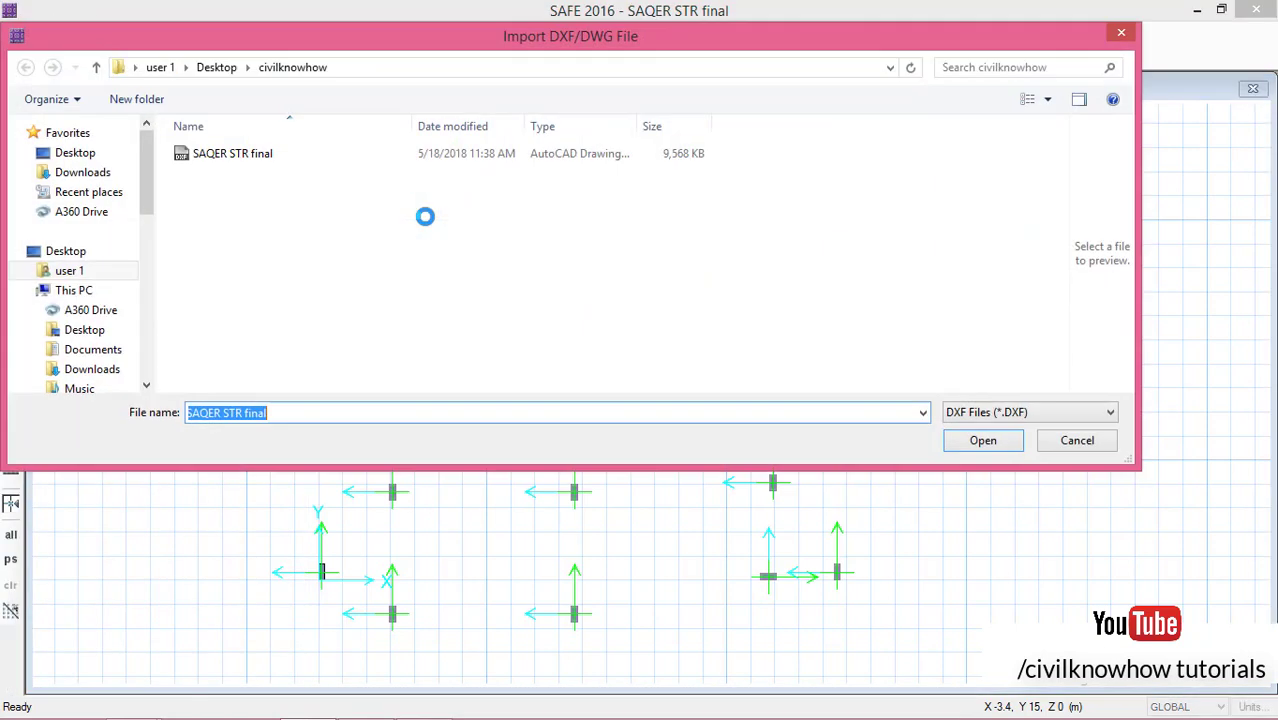
click(245, 160)
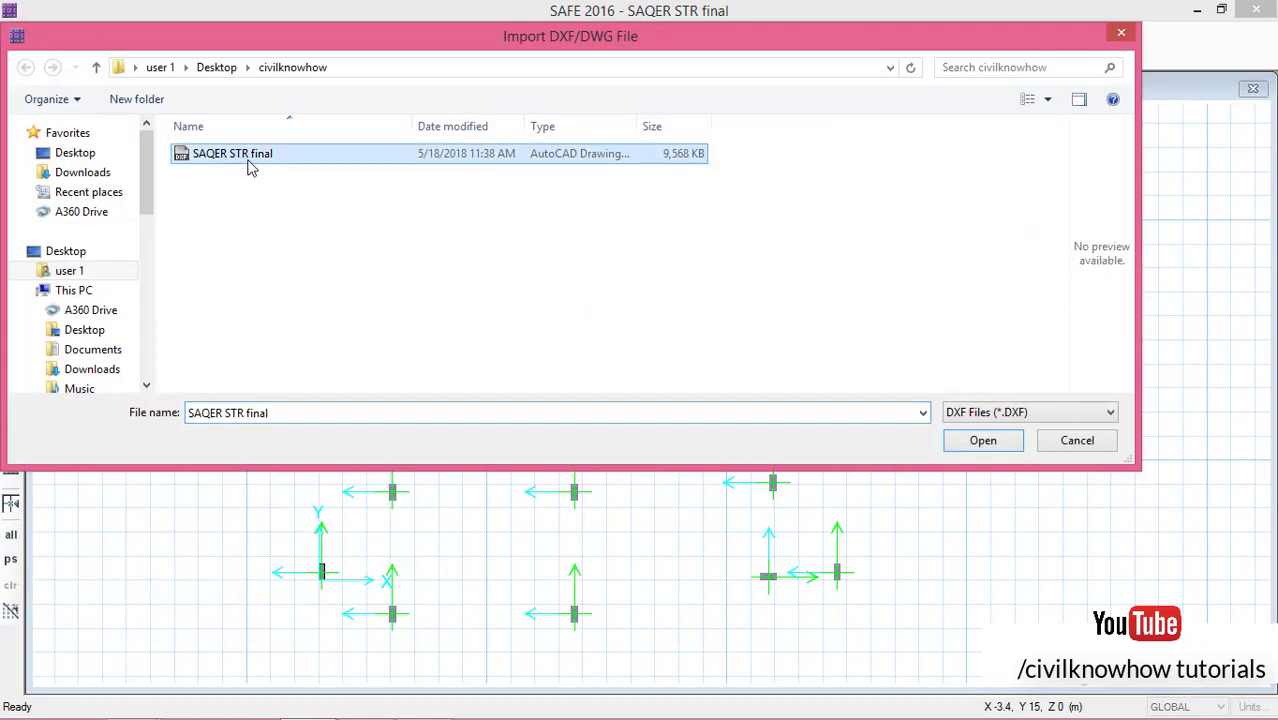
click(968, 445)
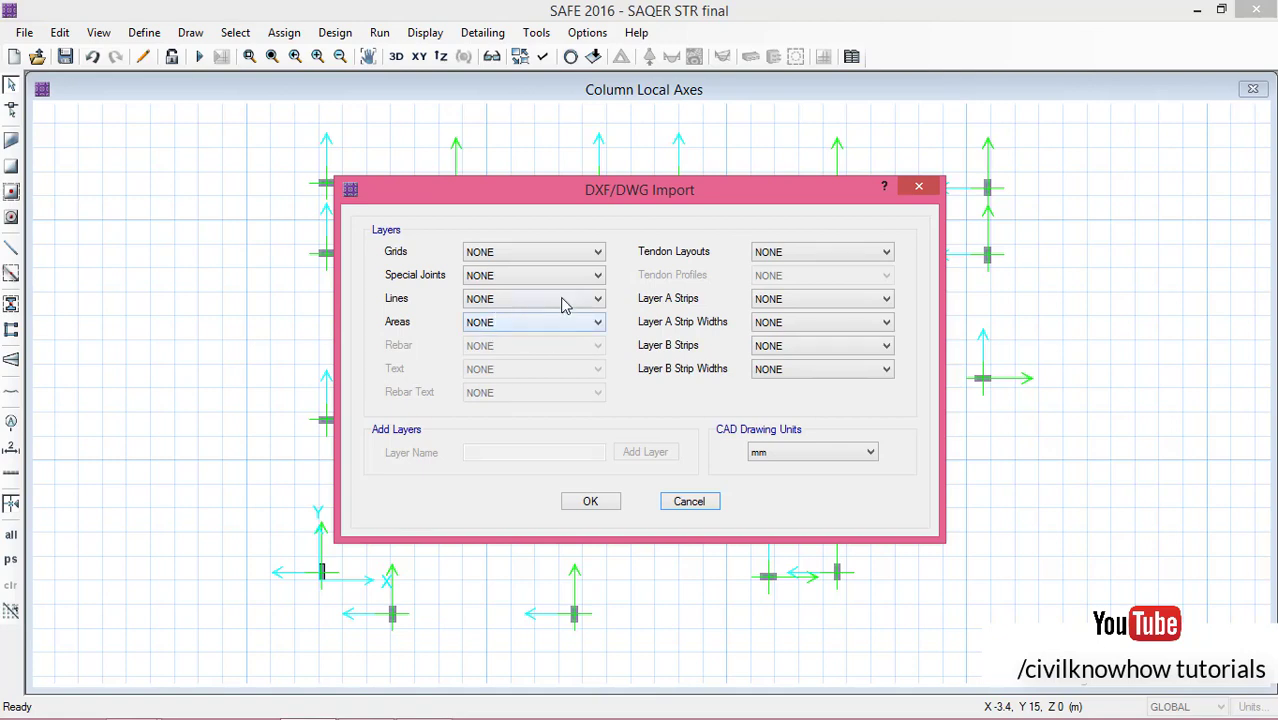
- Map Lines to the E-BEAM layer with cm drawing units and import the beam lines
click(597, 299)
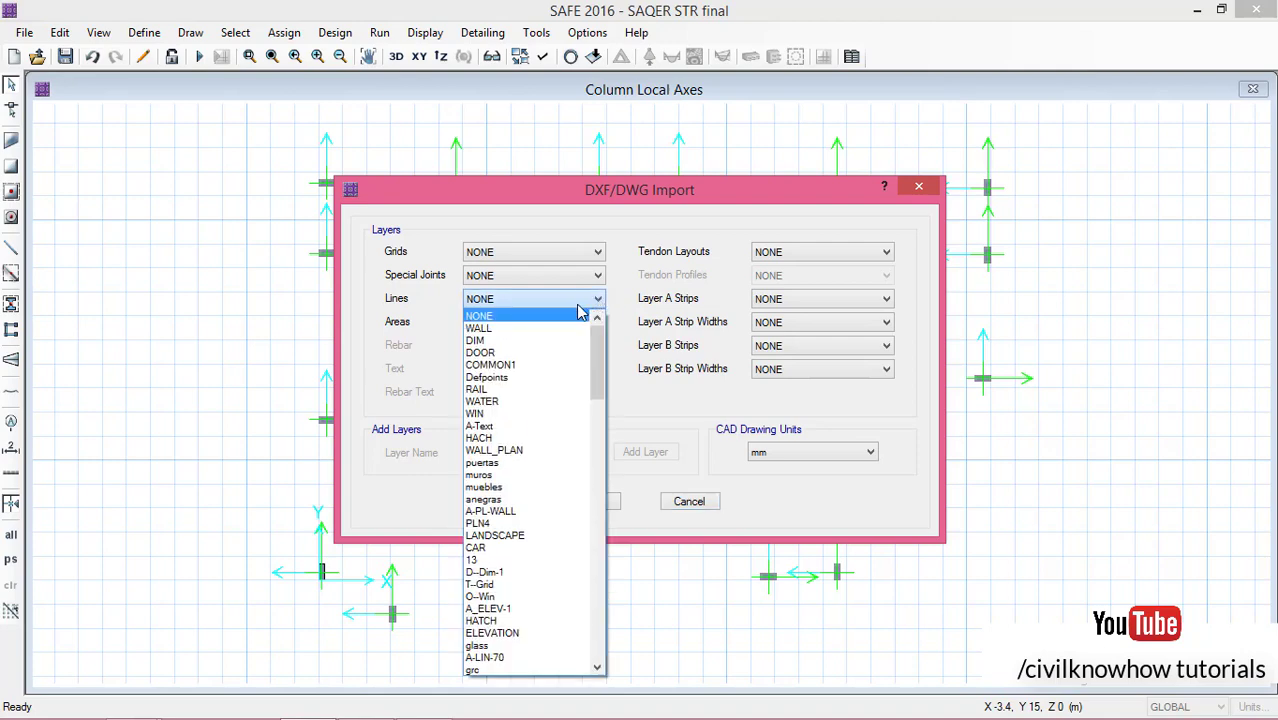
scroll(570, 537, down, 1)
scroll(570, 537, down, 10)
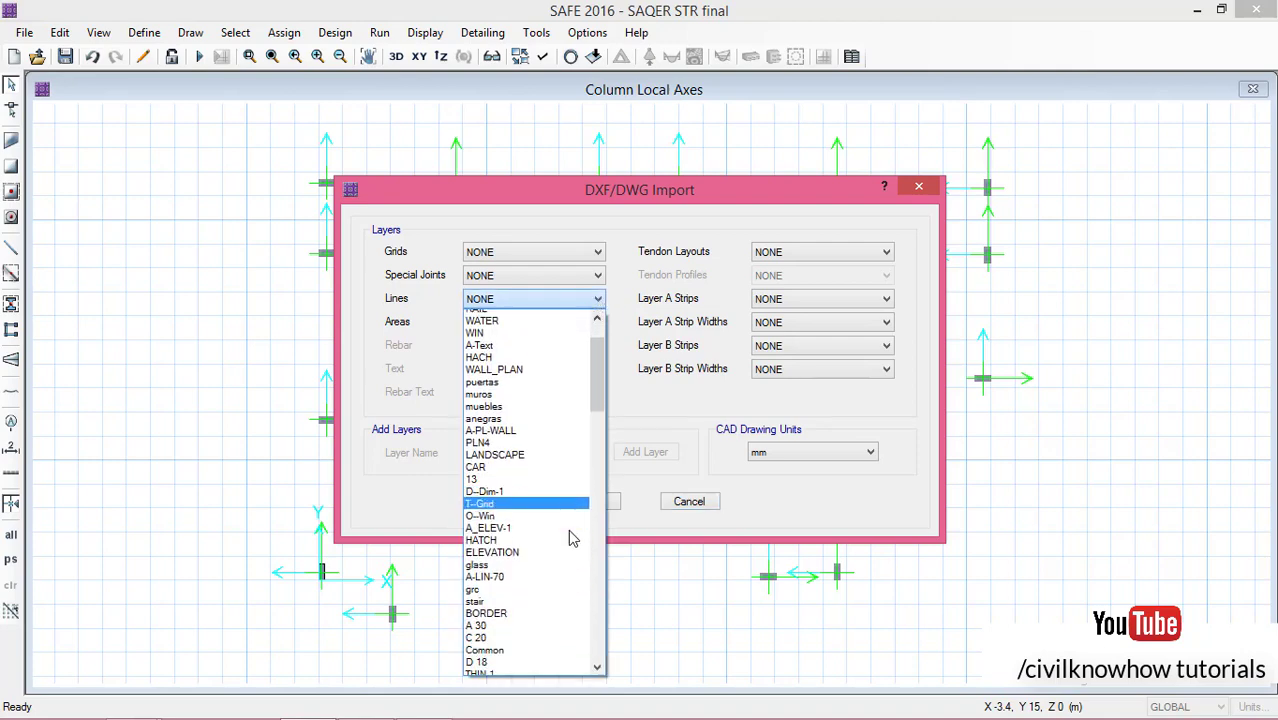
scroll(588, 533, down, 12)
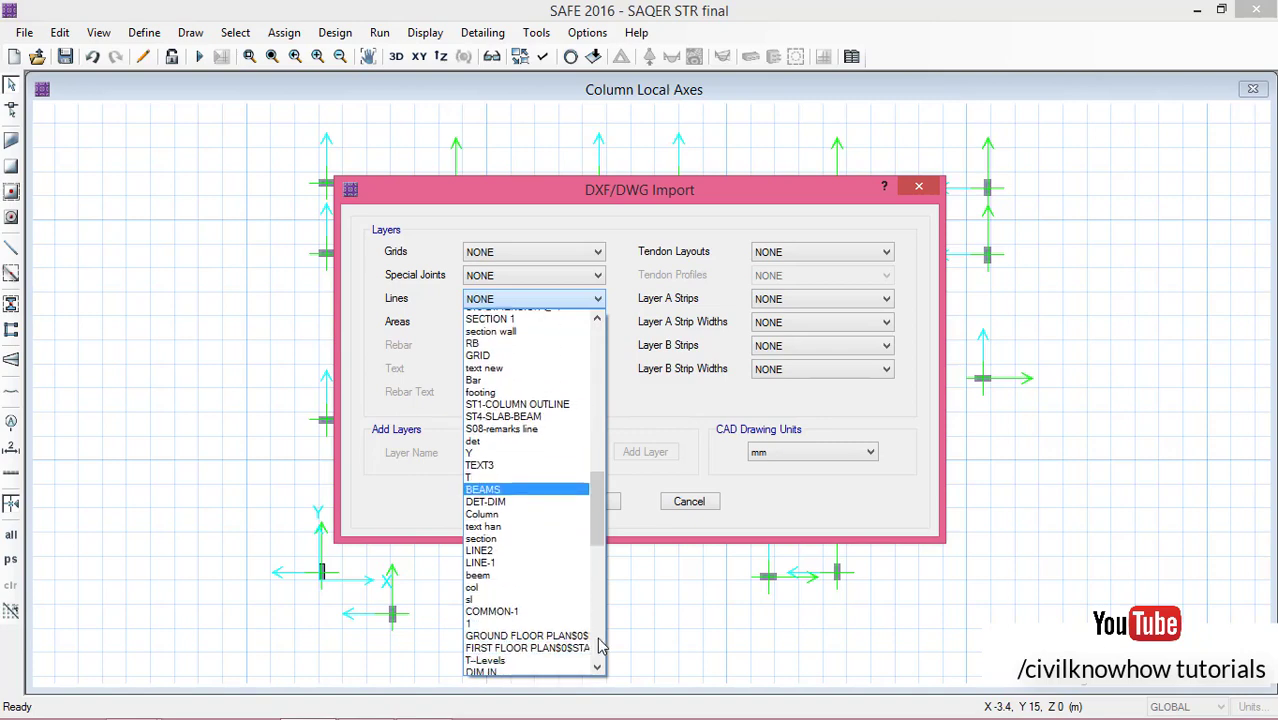
scroll(586, 607, down, 6)
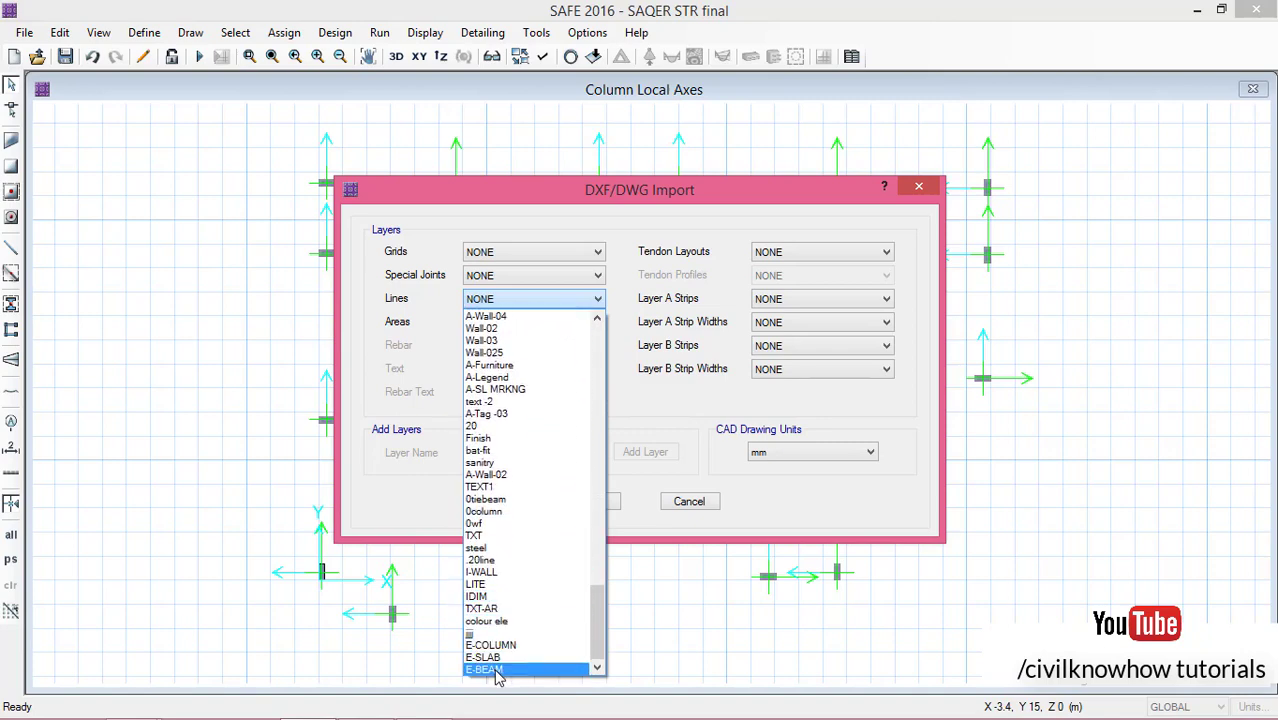
click(490, 669)
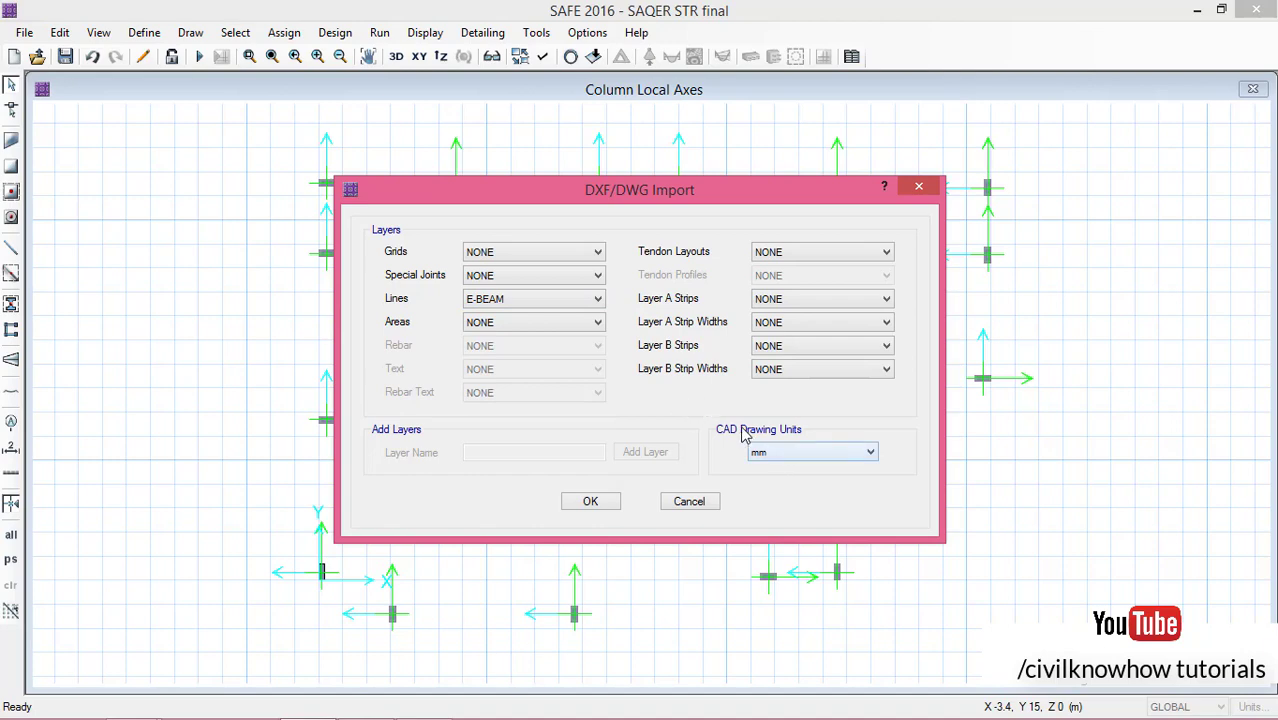
click(866, 453)
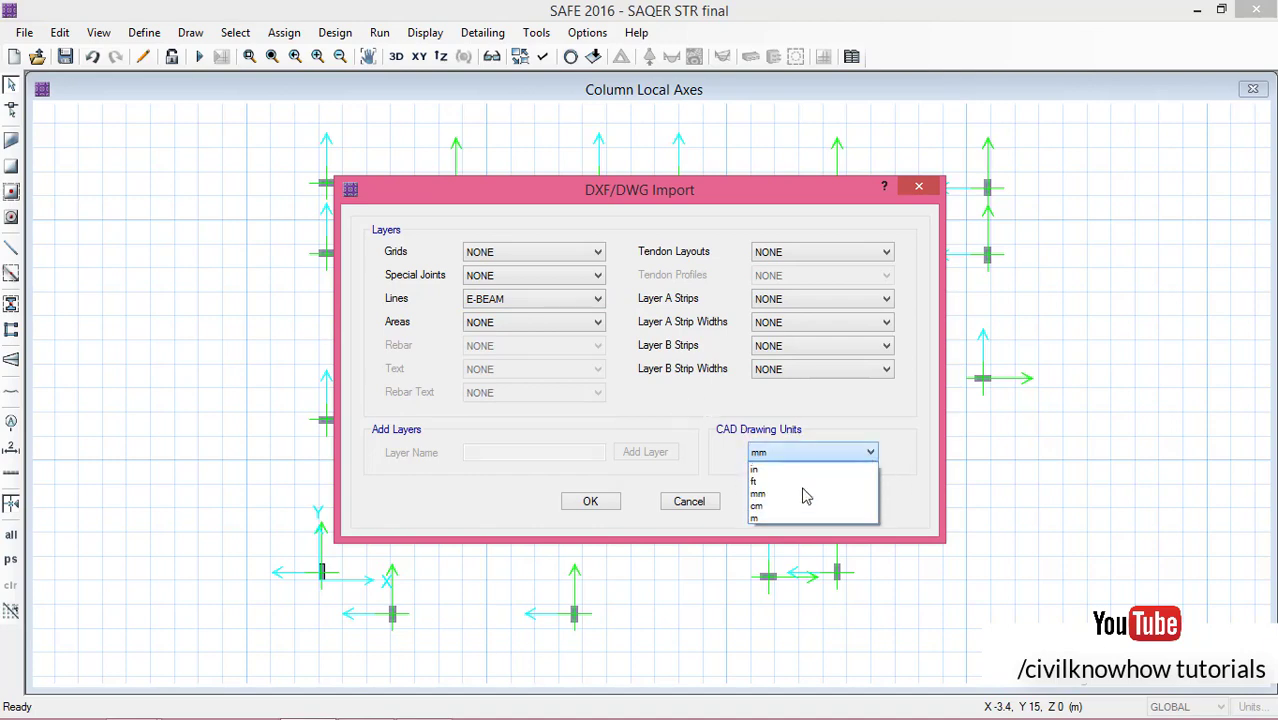
click(786, 508)
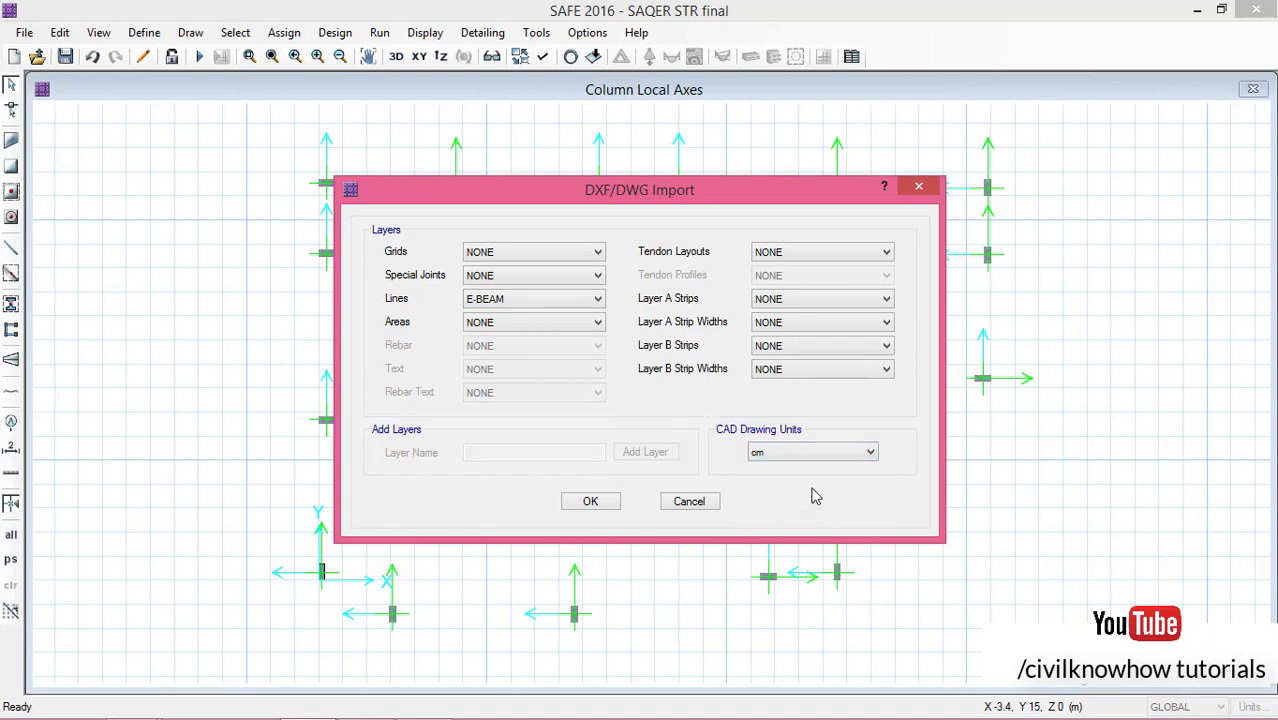
click(590, 503)
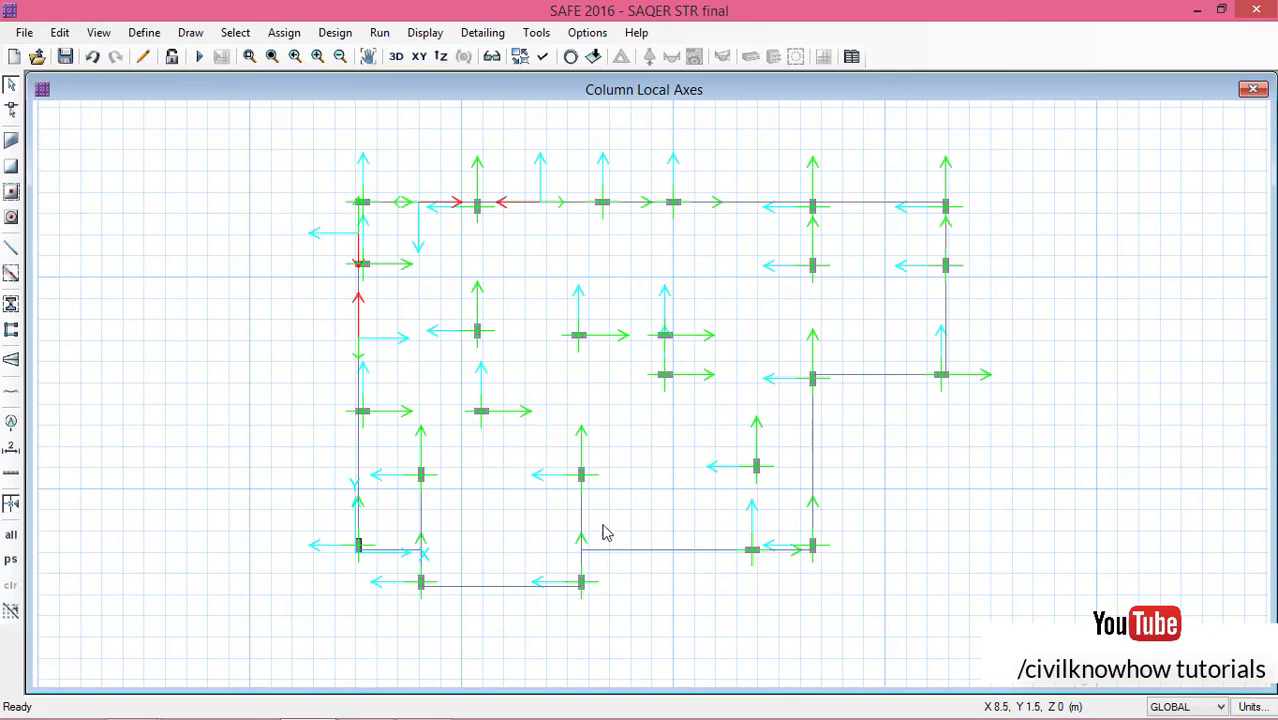
click(284, 33)
- Clear the display of assigns and select the top, right and right-bay beam lines
click(345, 315)
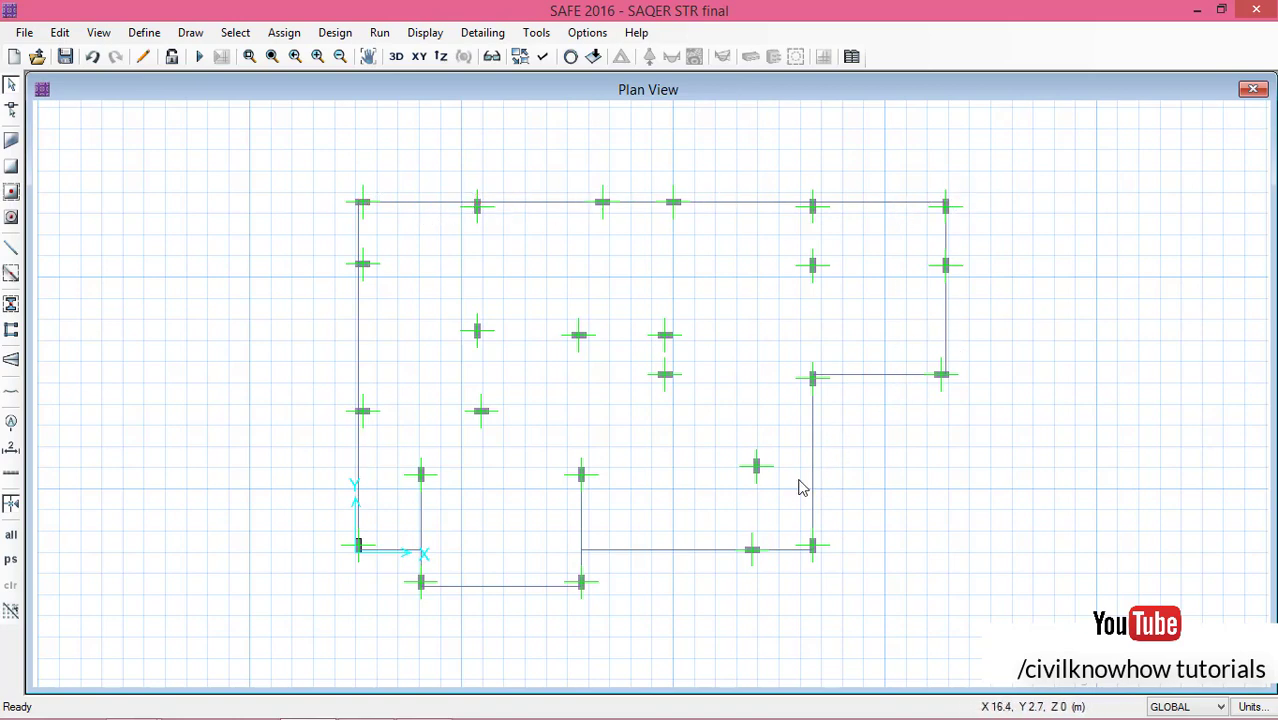
drag(430, 247, 390, 142)
click(664, 203)
click(742, 202)
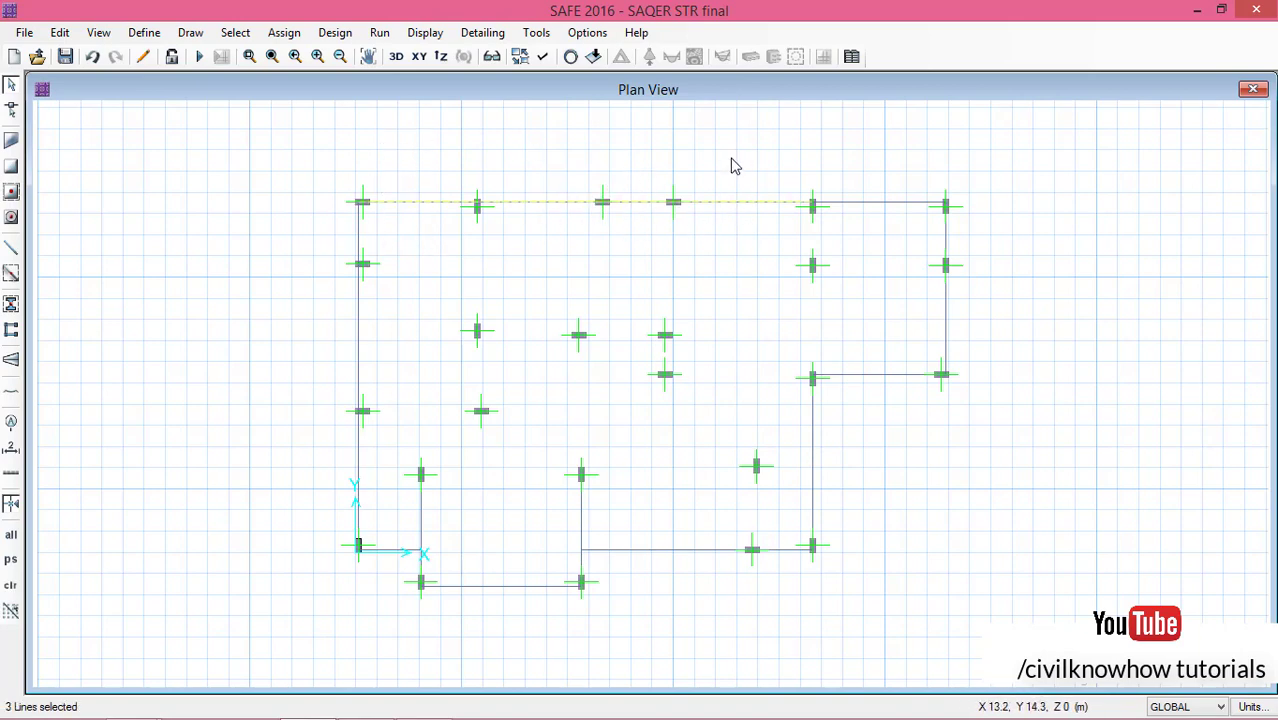
click(876, 203)
click(946, 282)
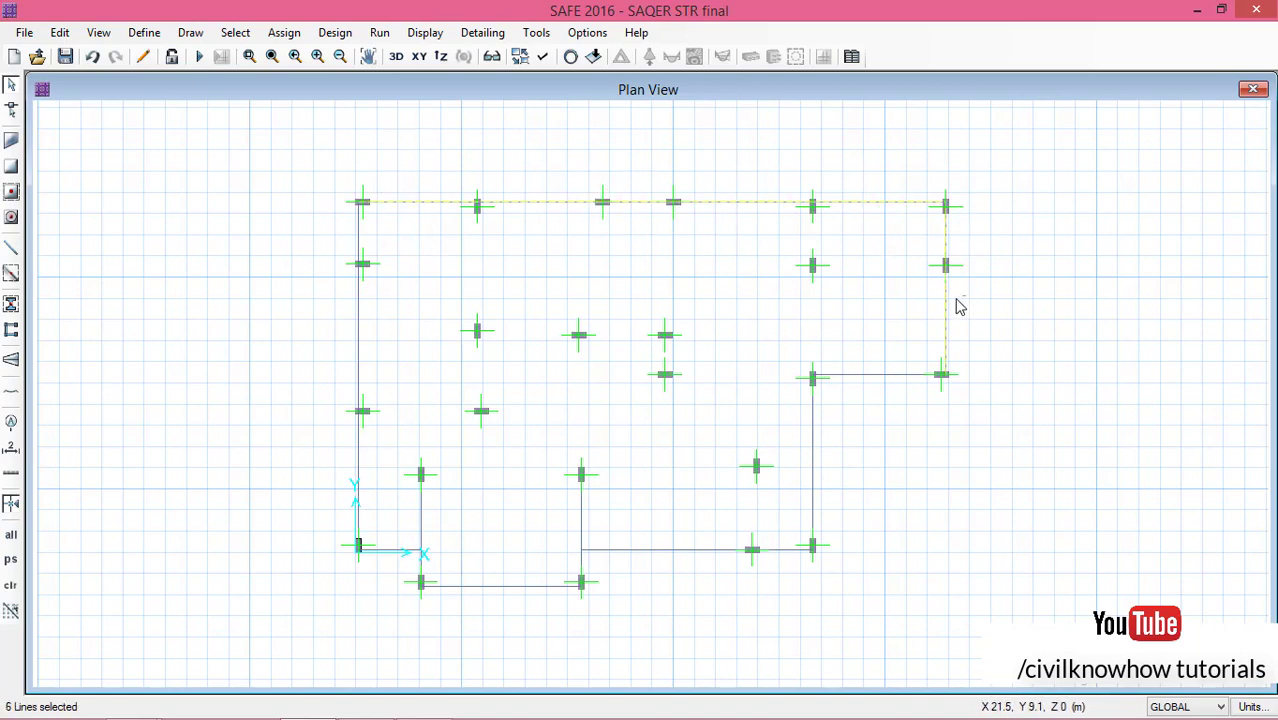
click(882, 376)
click(812, 462)
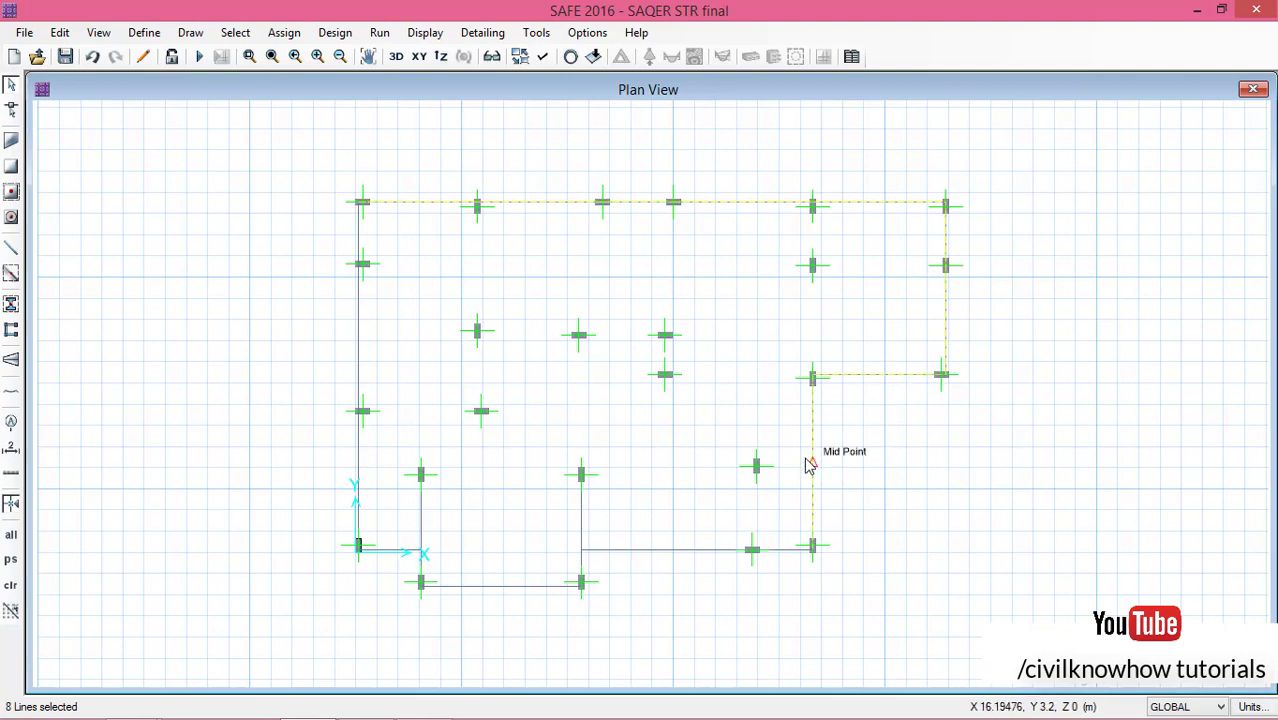
click(702, 549)
- Add the lower, bottom-left and upper-left beam lines, bringing the selection to 17
click(780, 549)
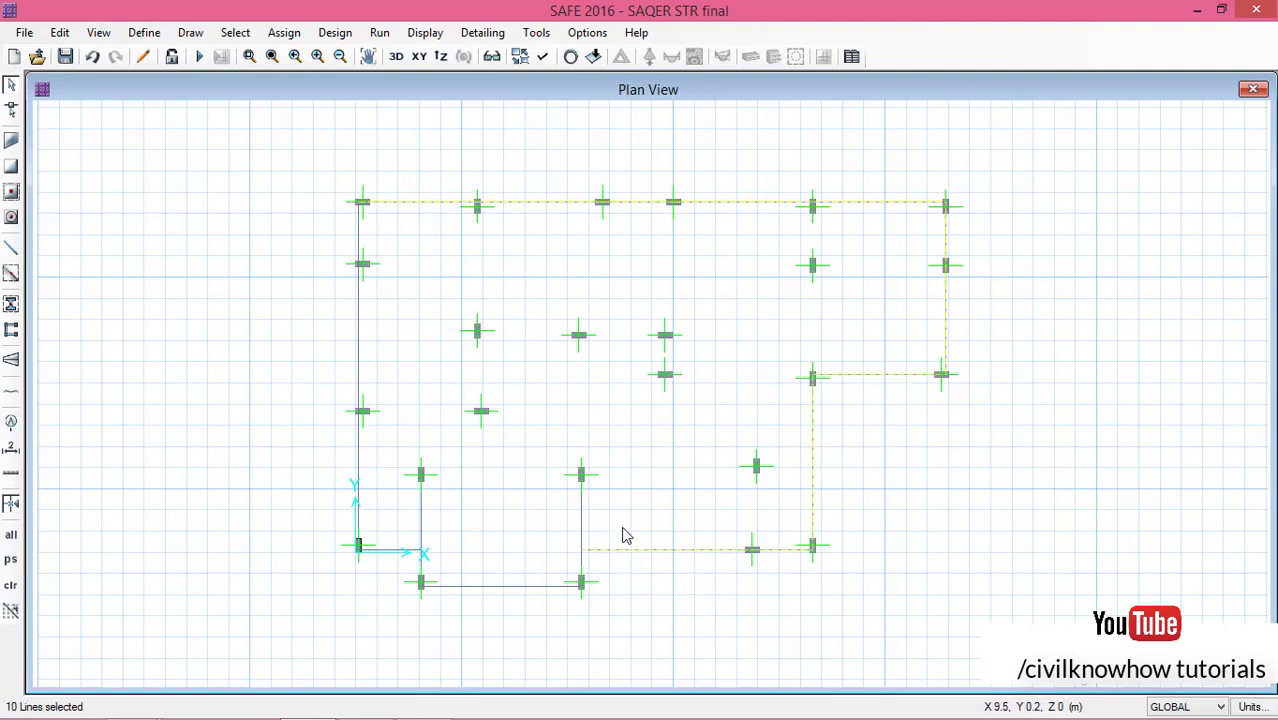
click(581, 526)
click(527, 585)
click(421, 510)
click(392, 549)
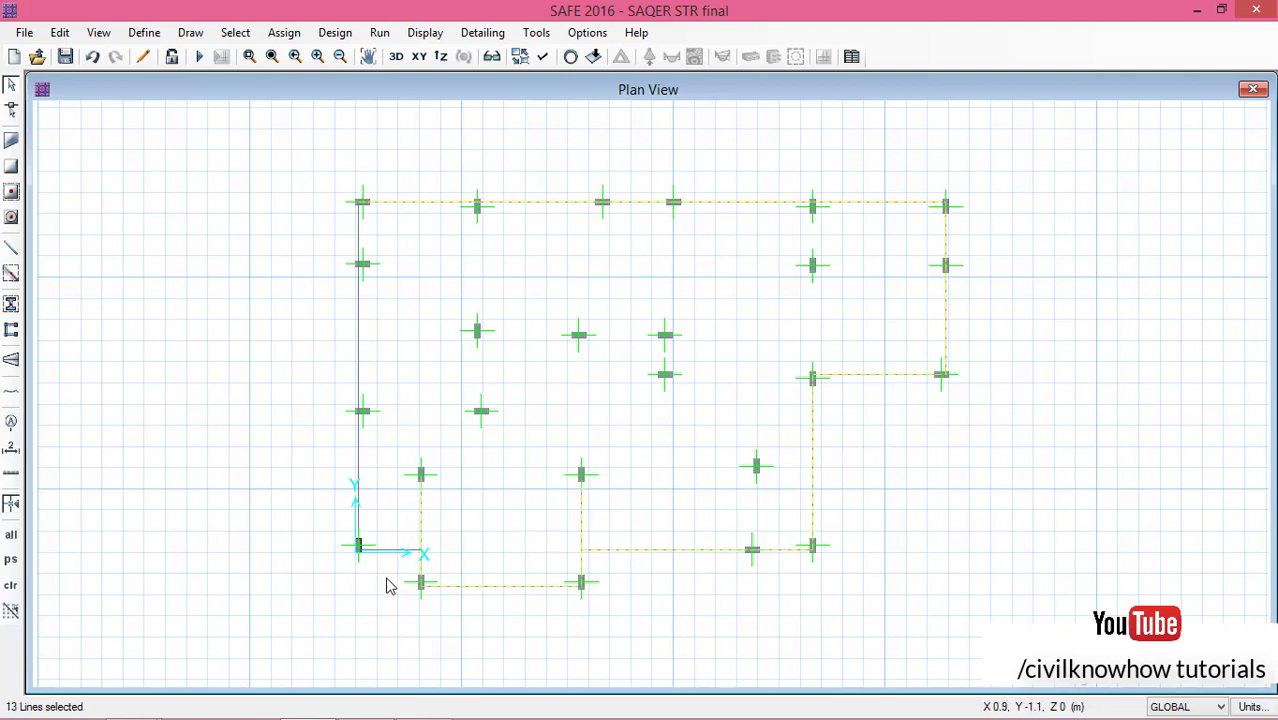
click(358, 480)
click(357, 322)
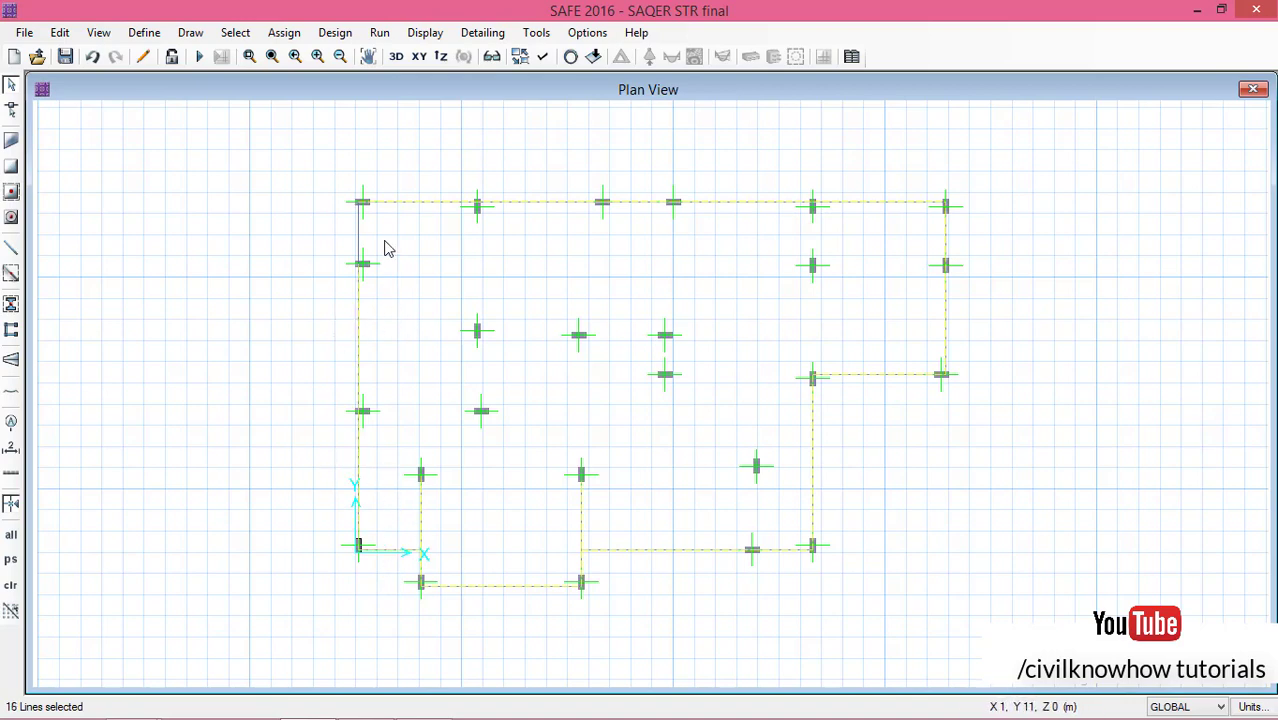
click(359, 245)
key(alt+a)
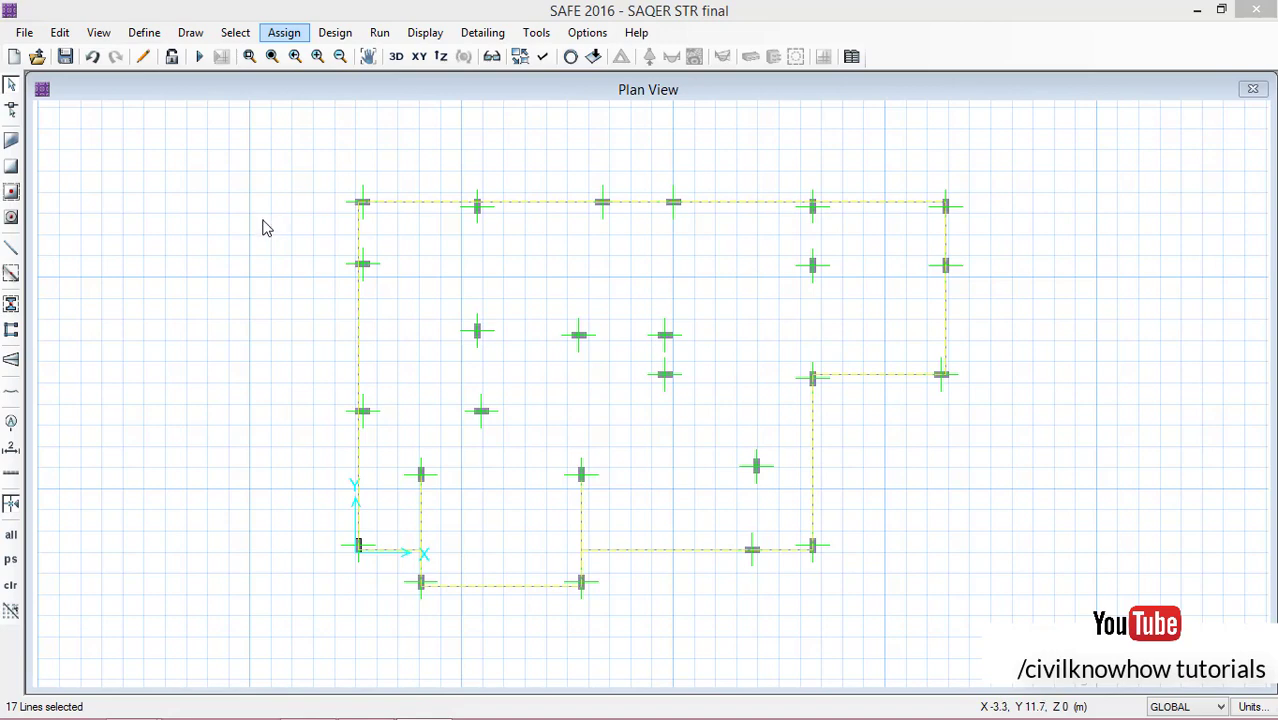
- Assign the B20X50 section to the selected beam lines through Beam Data > Properties
click(284, 34)
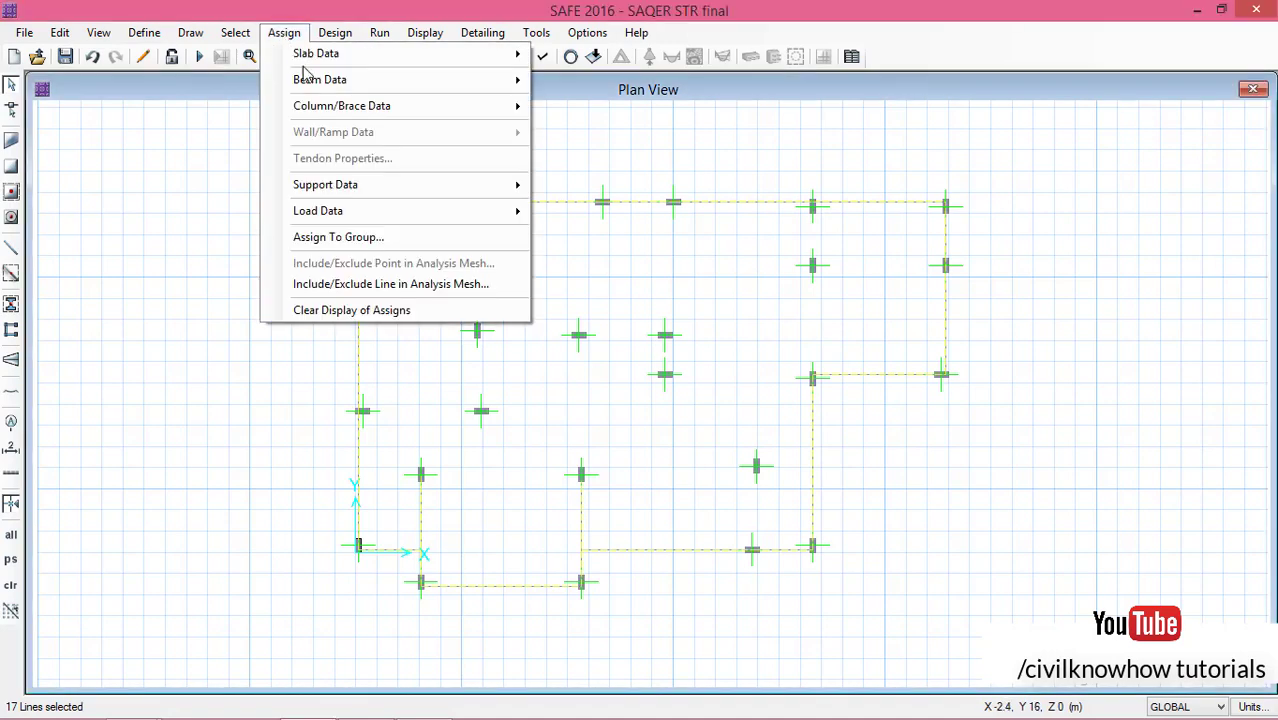
mouse_move(315, 82)
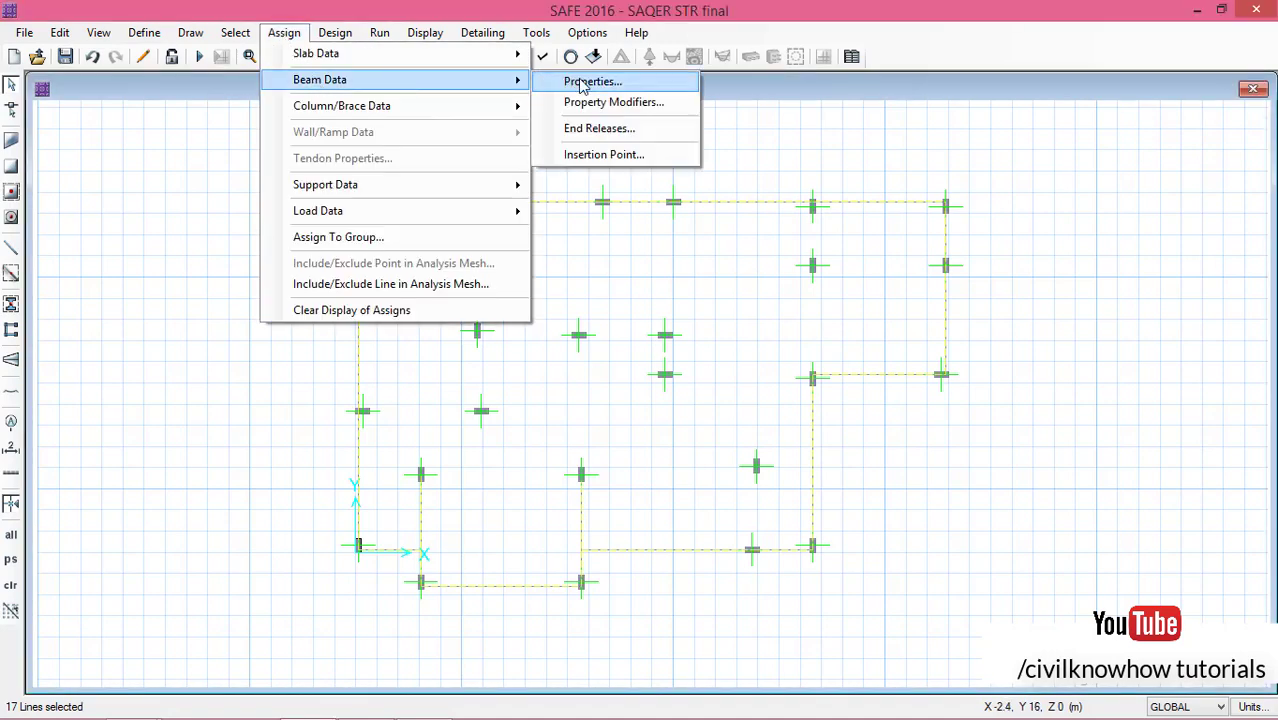
click(582, 82)
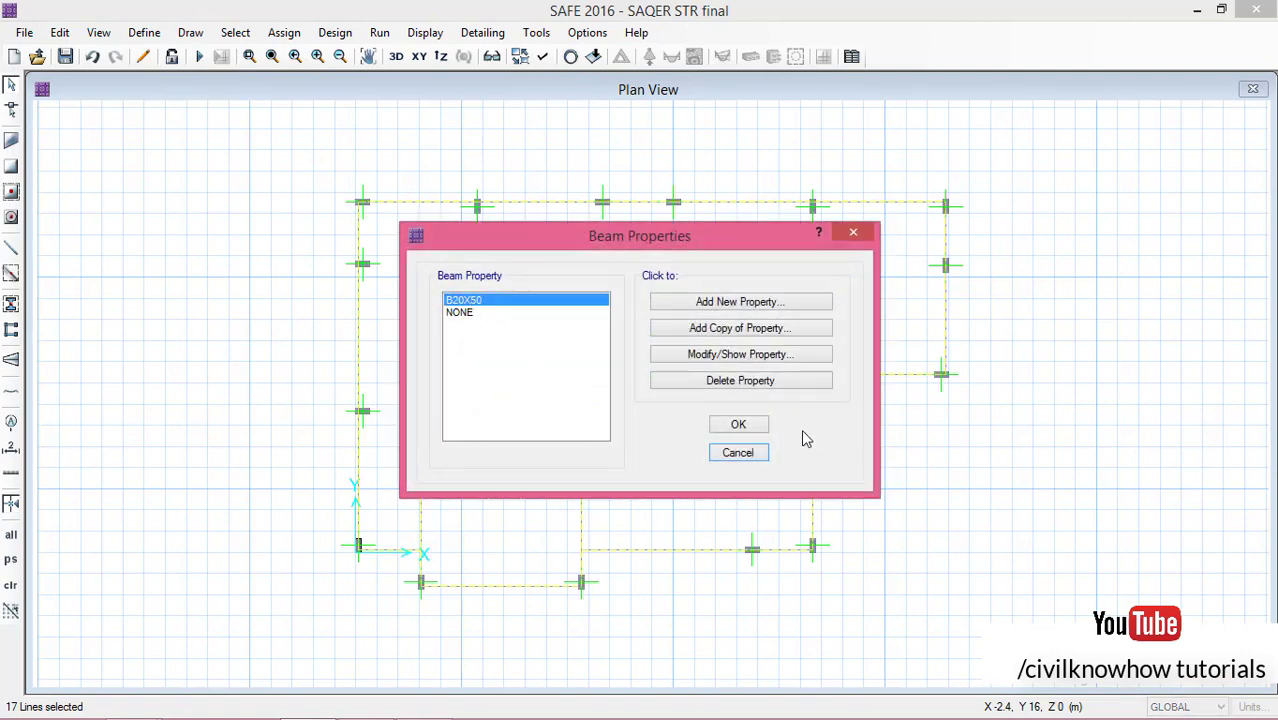
click(739, 427)
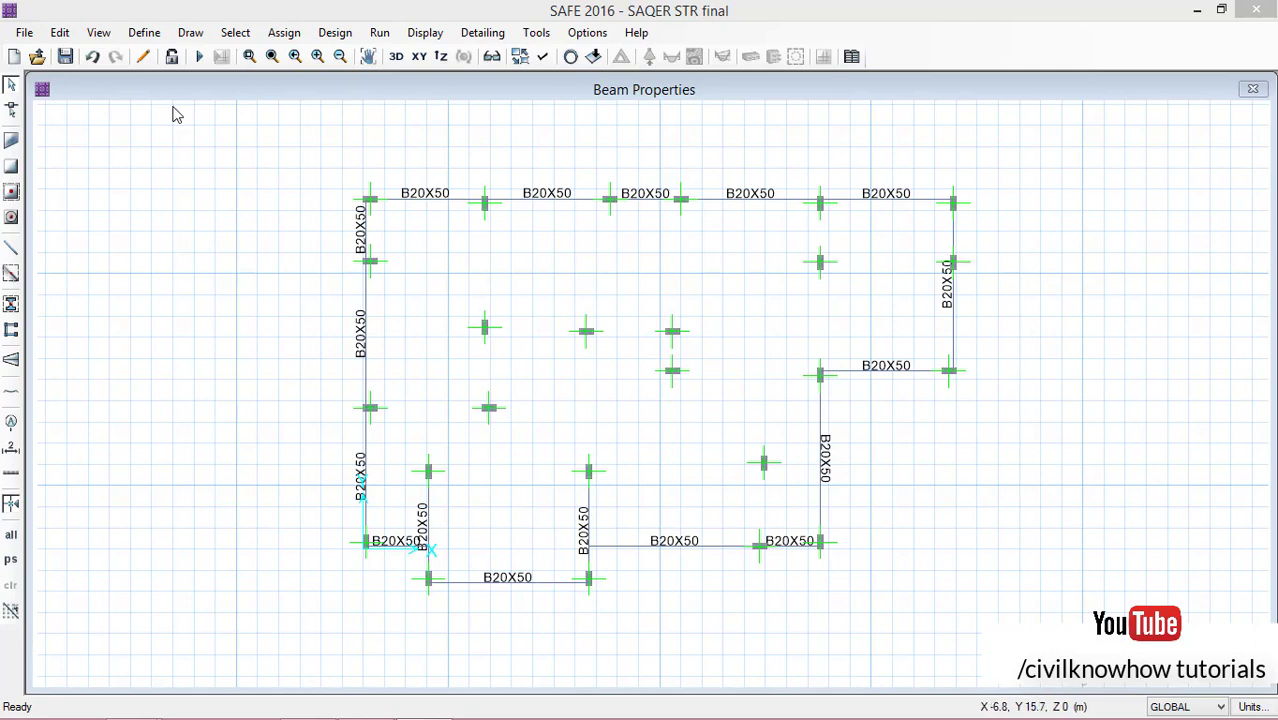
click(24, 33)
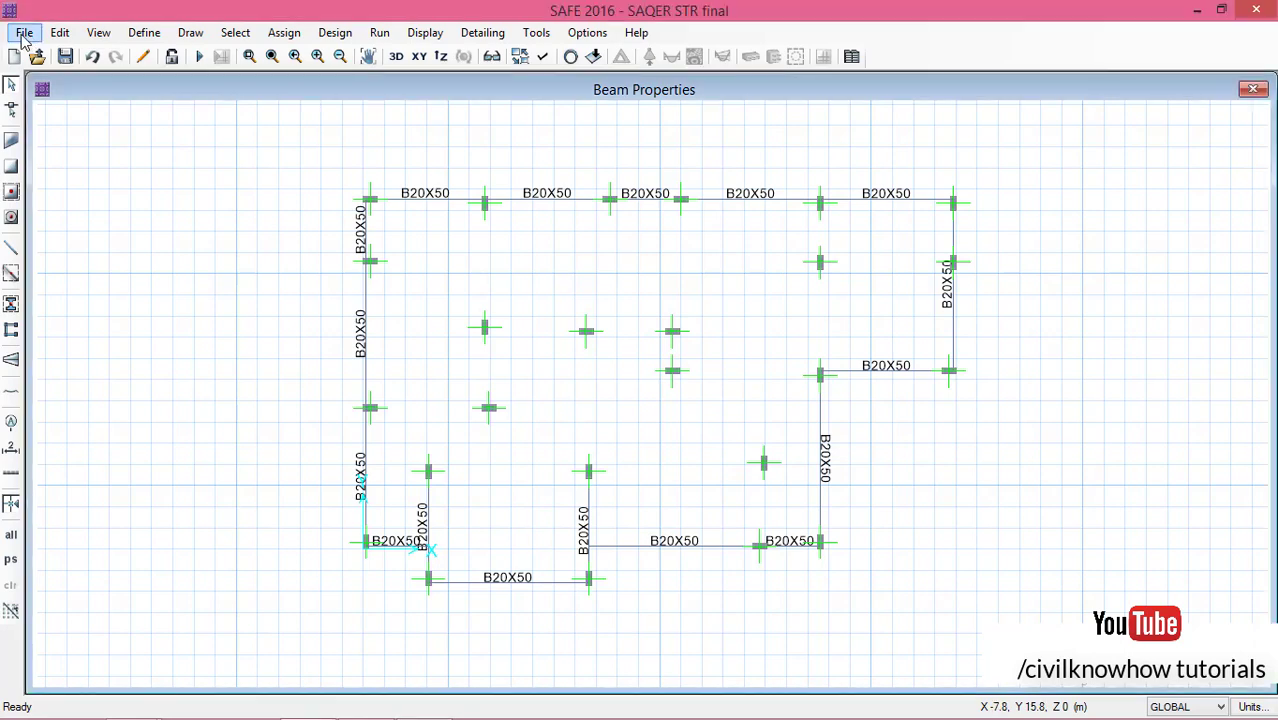
- Start another DXF/DWG import of the SAQER STR final drawing
click(24, 33)
mouse_move(86, 195)
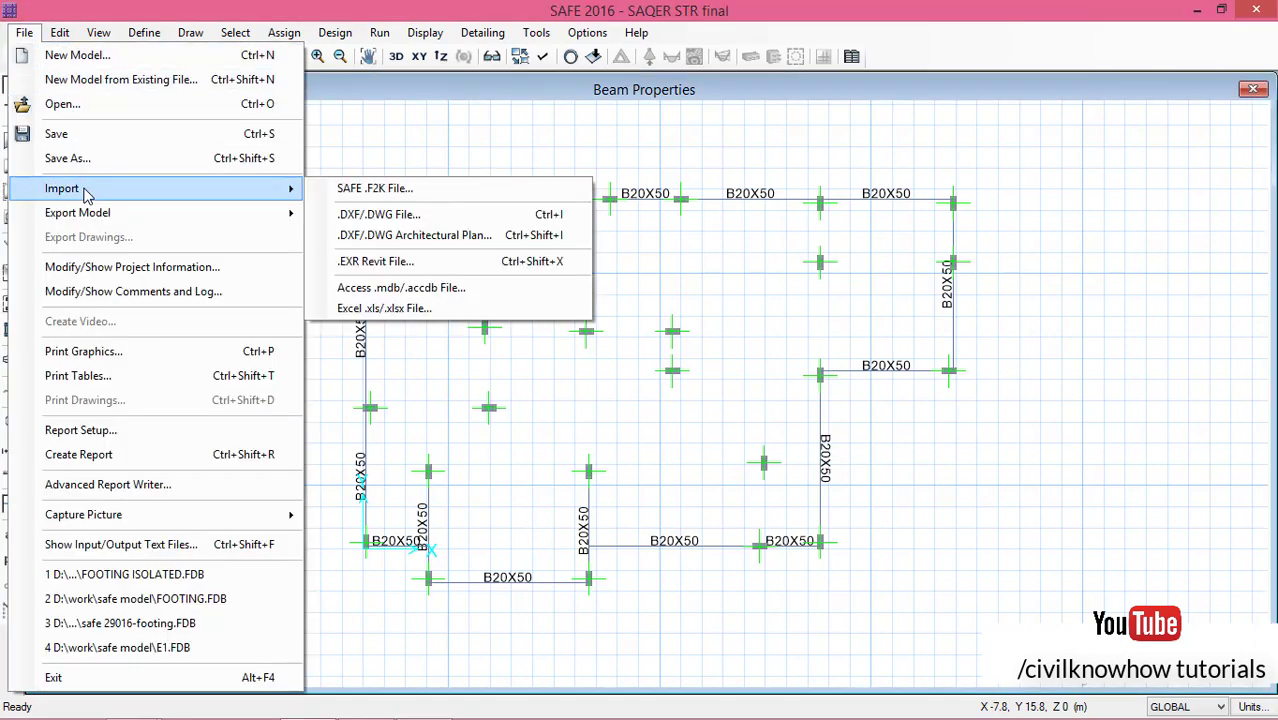
click(381, 215)
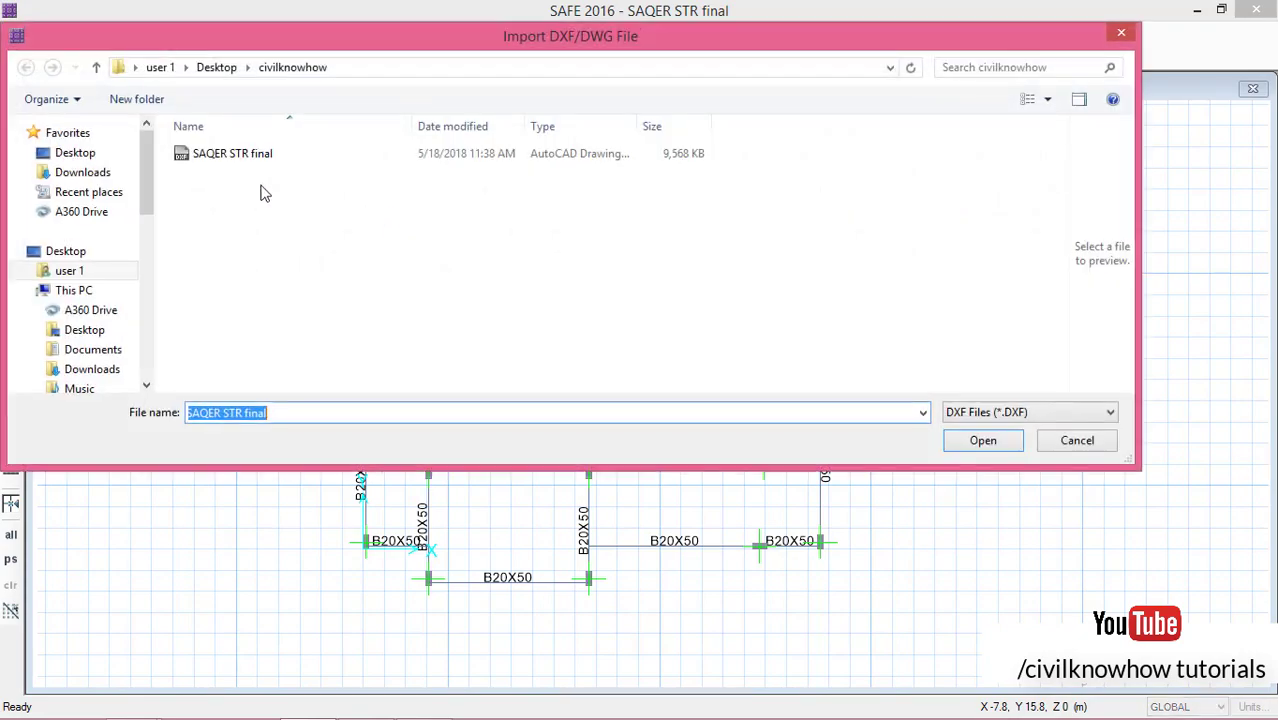
click(245, 156)
click(988, 442)
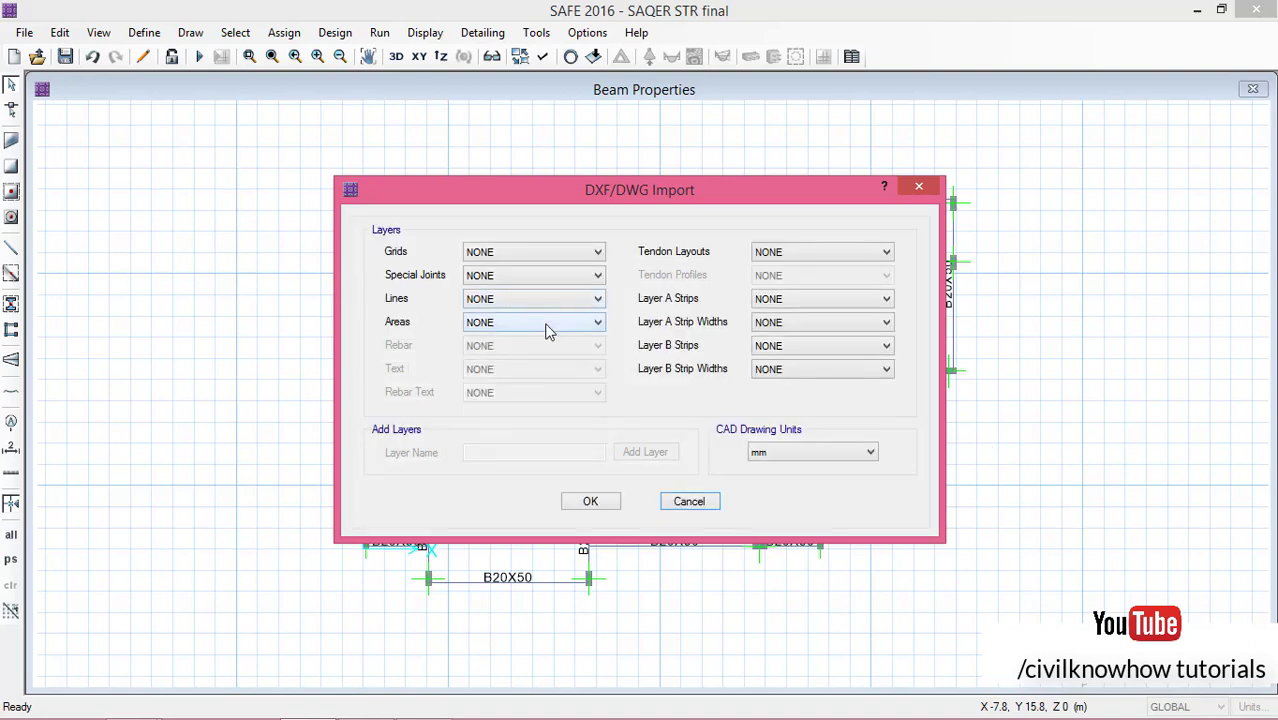
- Map Areas to the E-SLAB layer with cm drawing units and import the slab
click(555, 324)
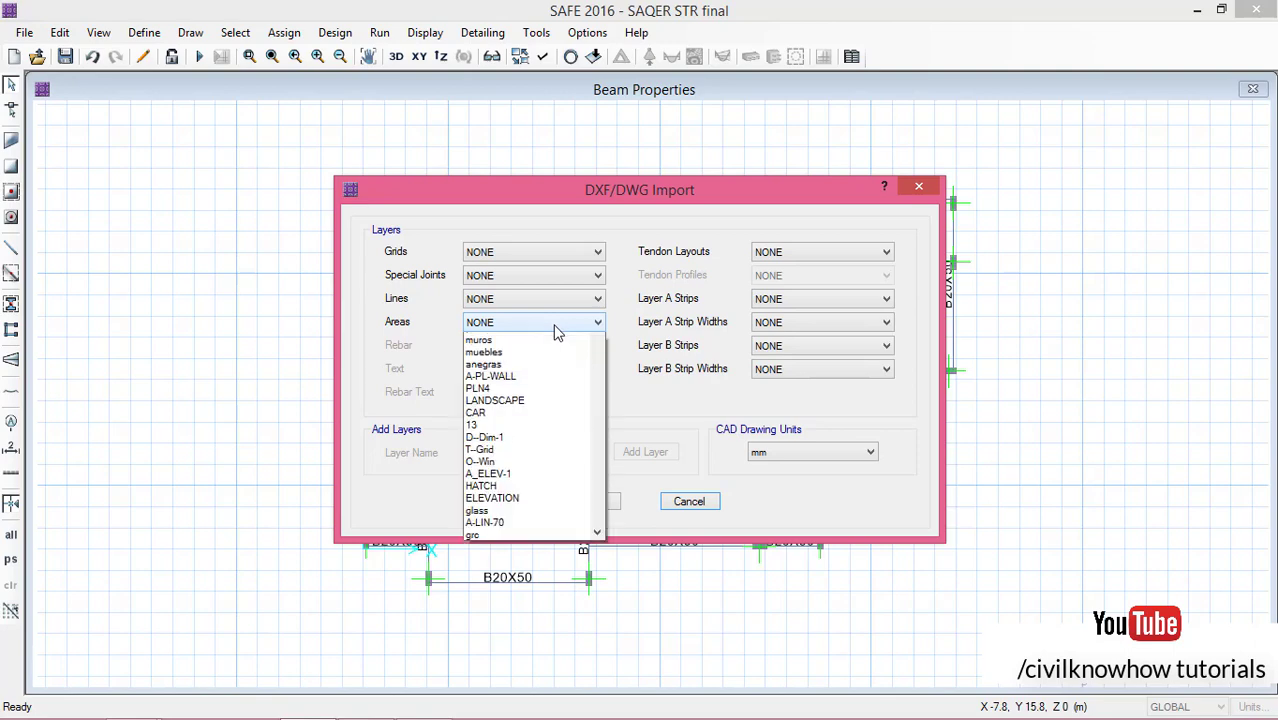
scroll(555, 420, down, 2)
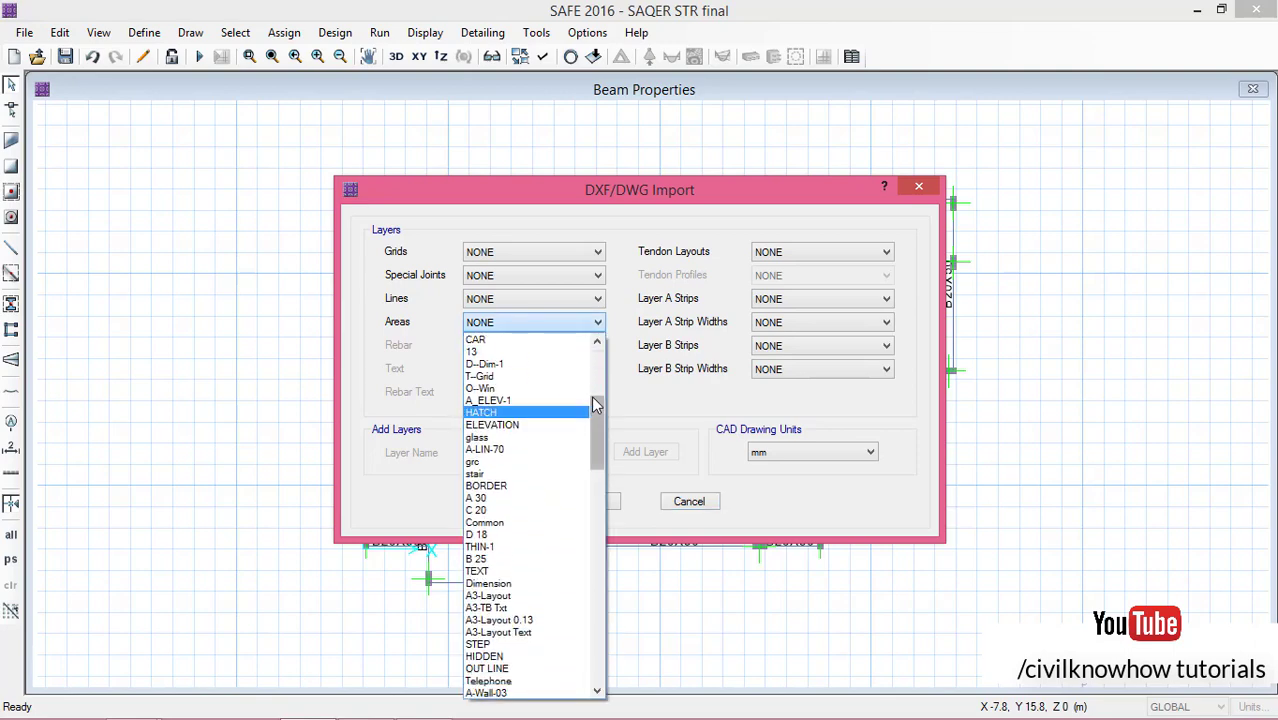
drag(591, 395, 537, 658)
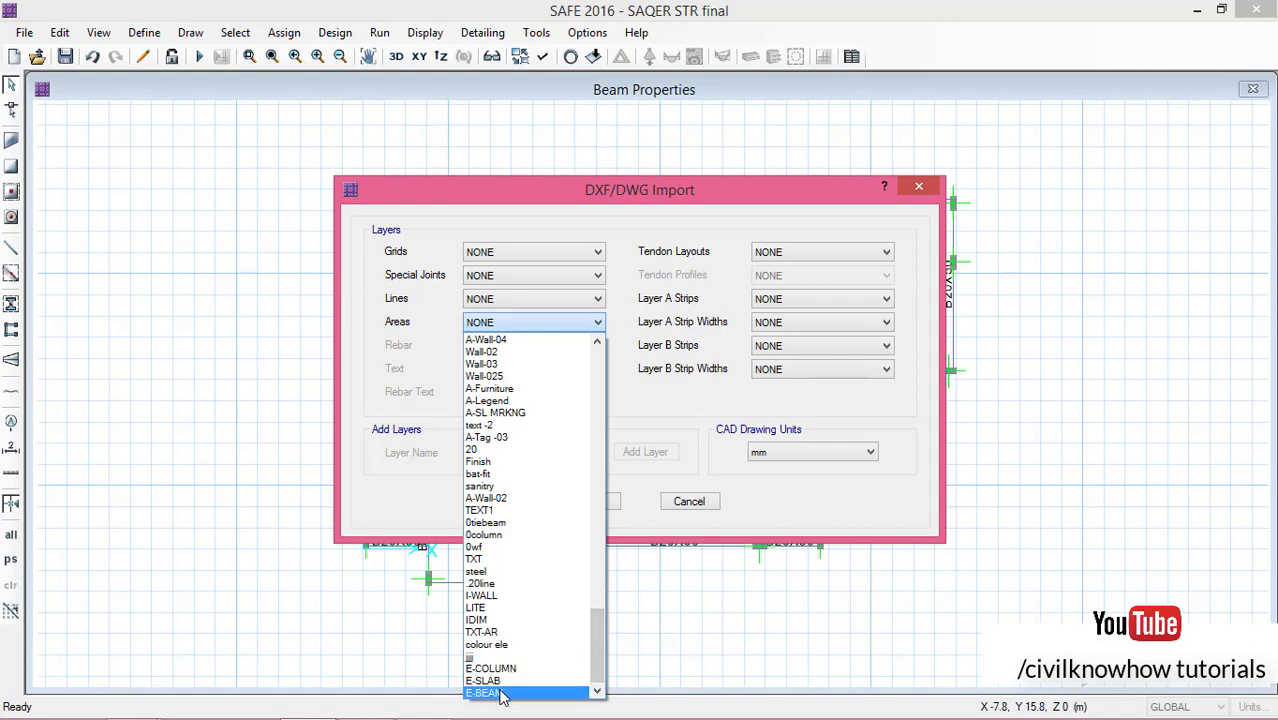
click(499, 682)
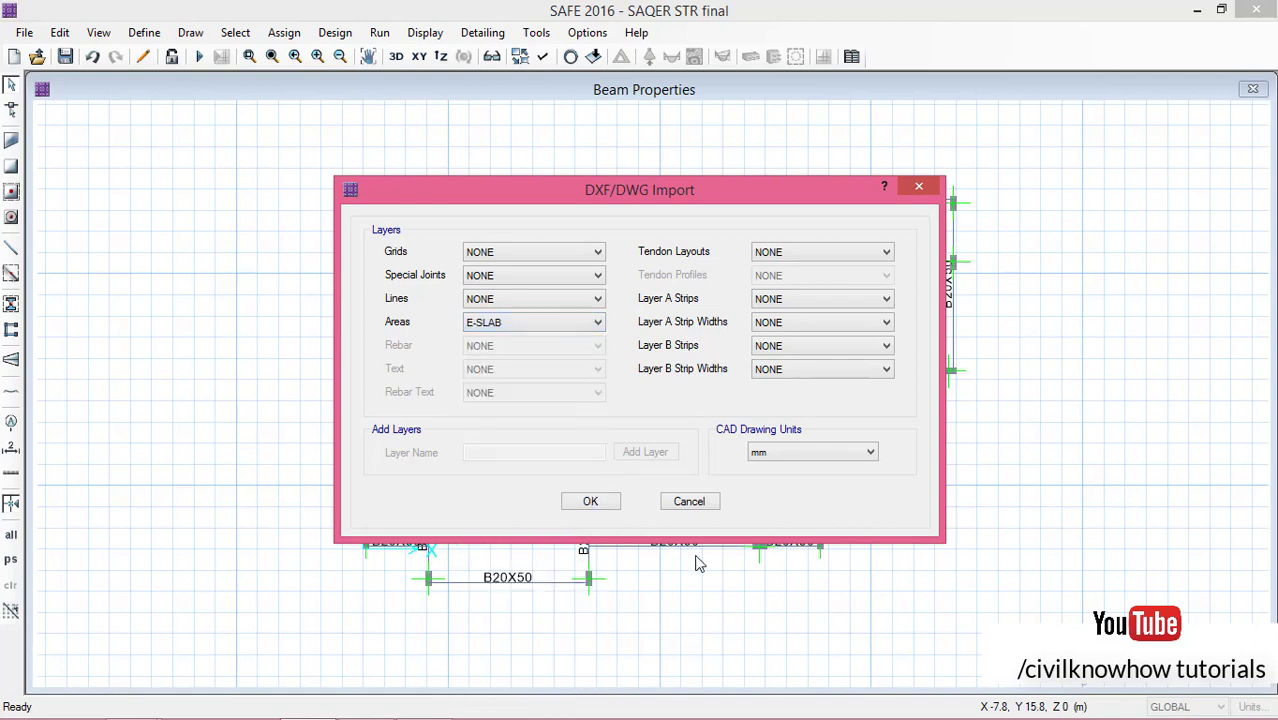
click(830, 456)
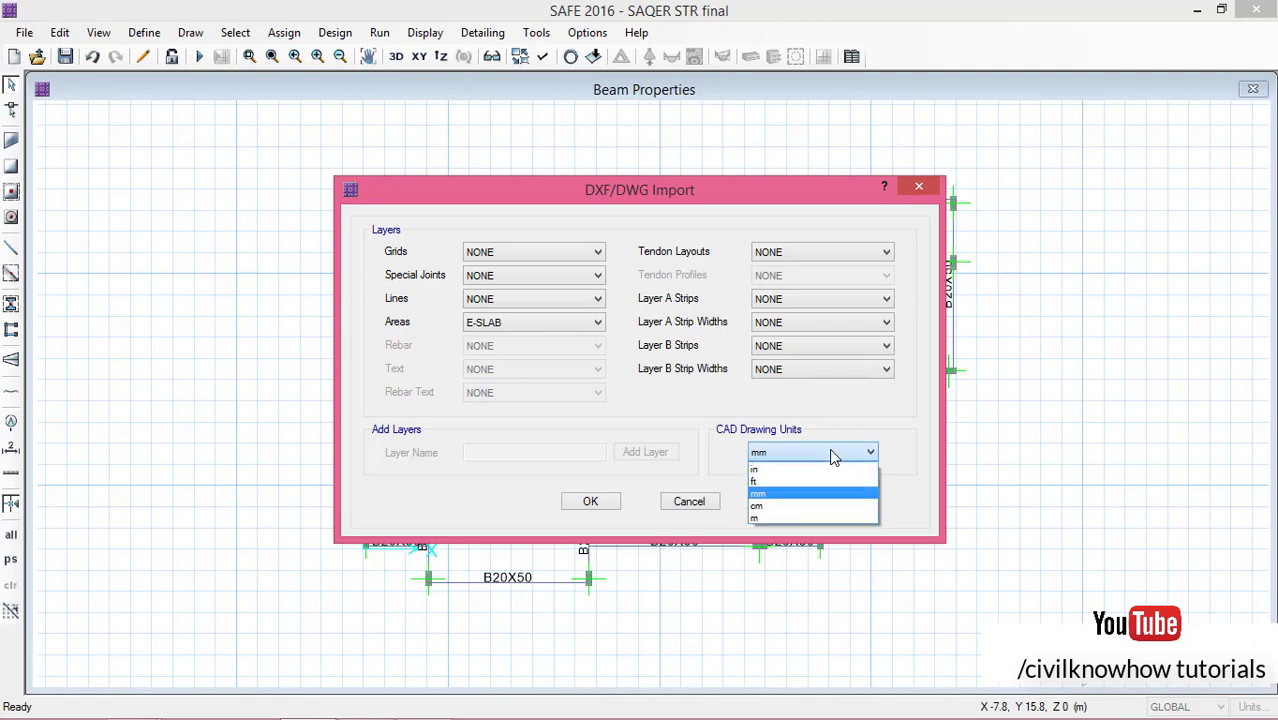
click(775, 510)
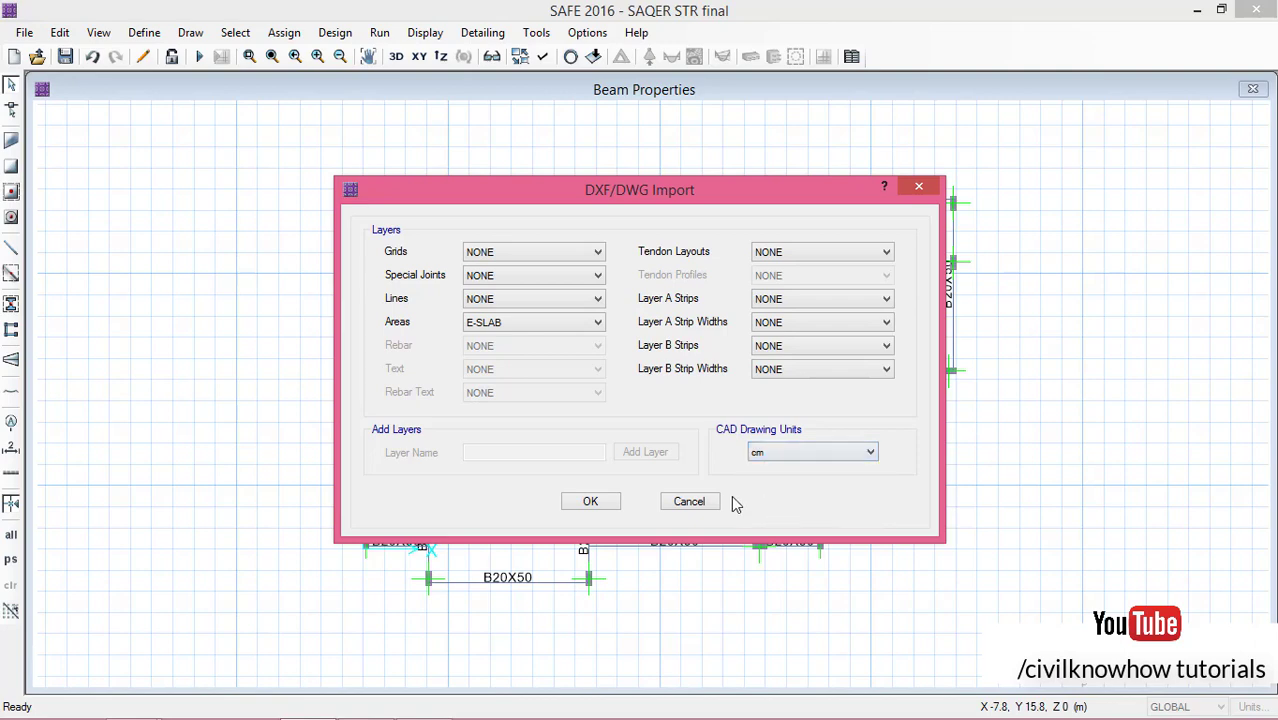
click(591, 503)
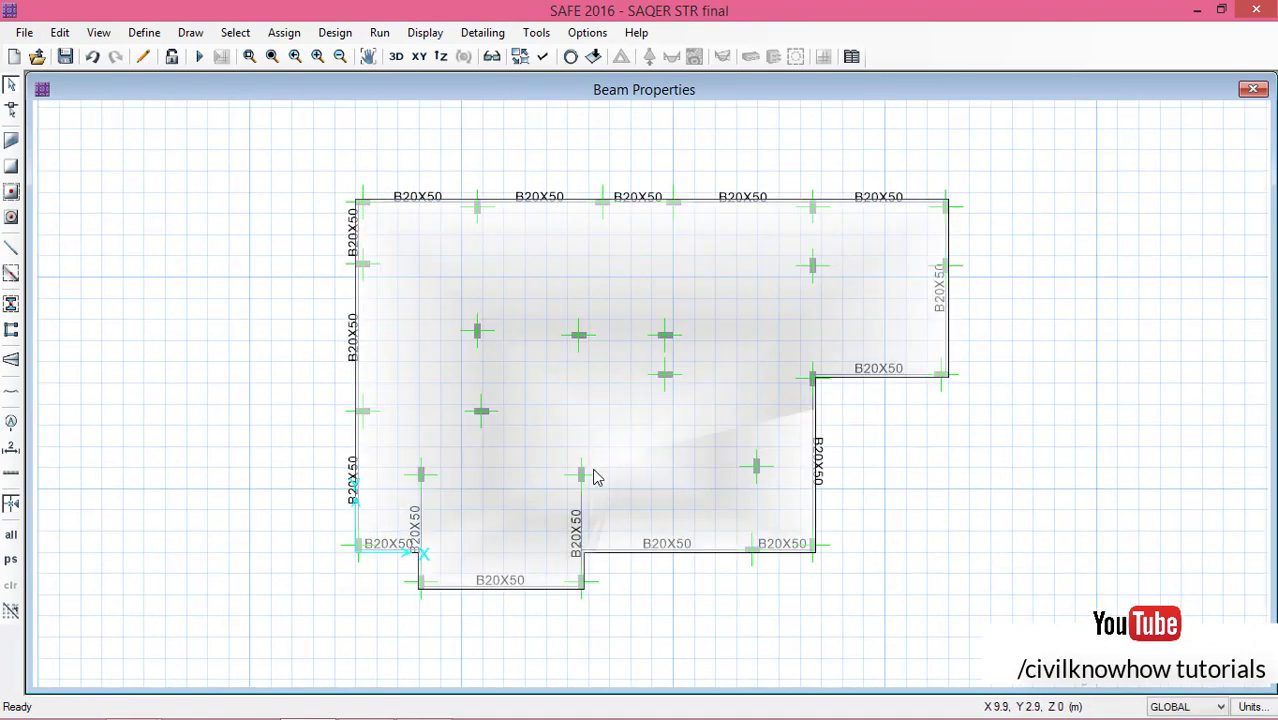
- Inspect the imported slab in 3D, select the slab area, and return to the XY plan view
click(397, 57)
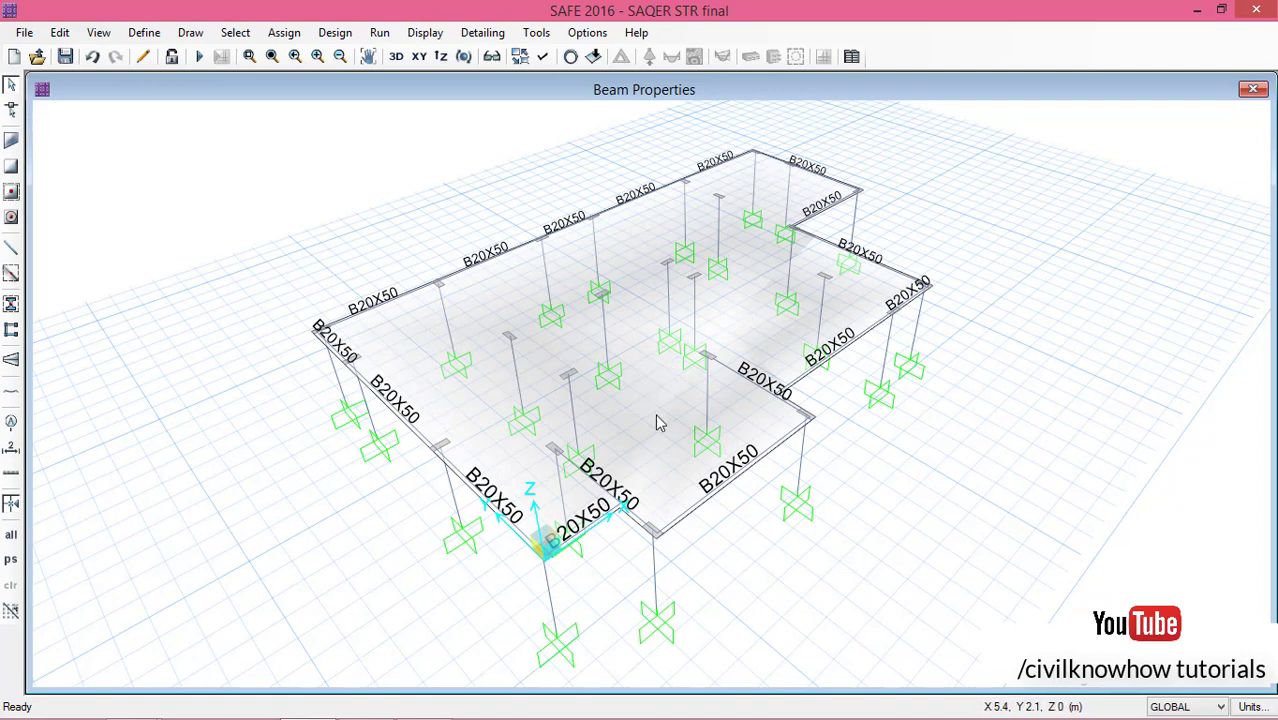
click(519, 298)
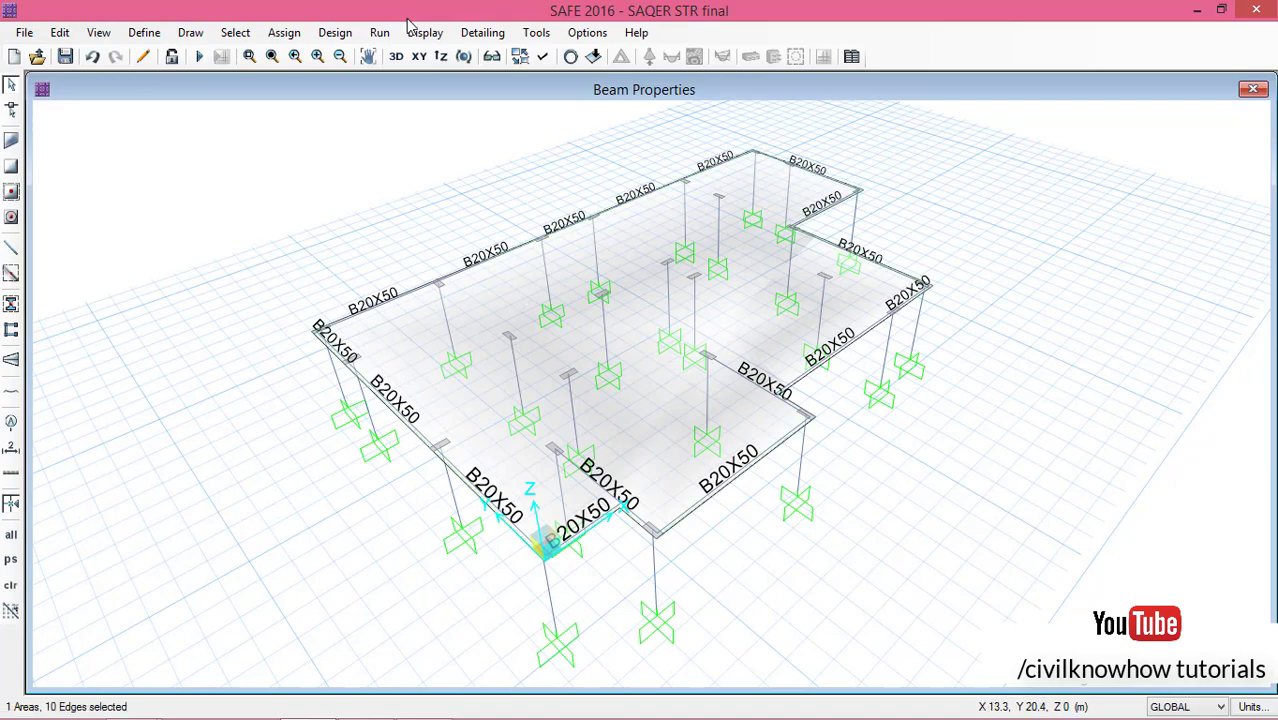
click(418, 56)
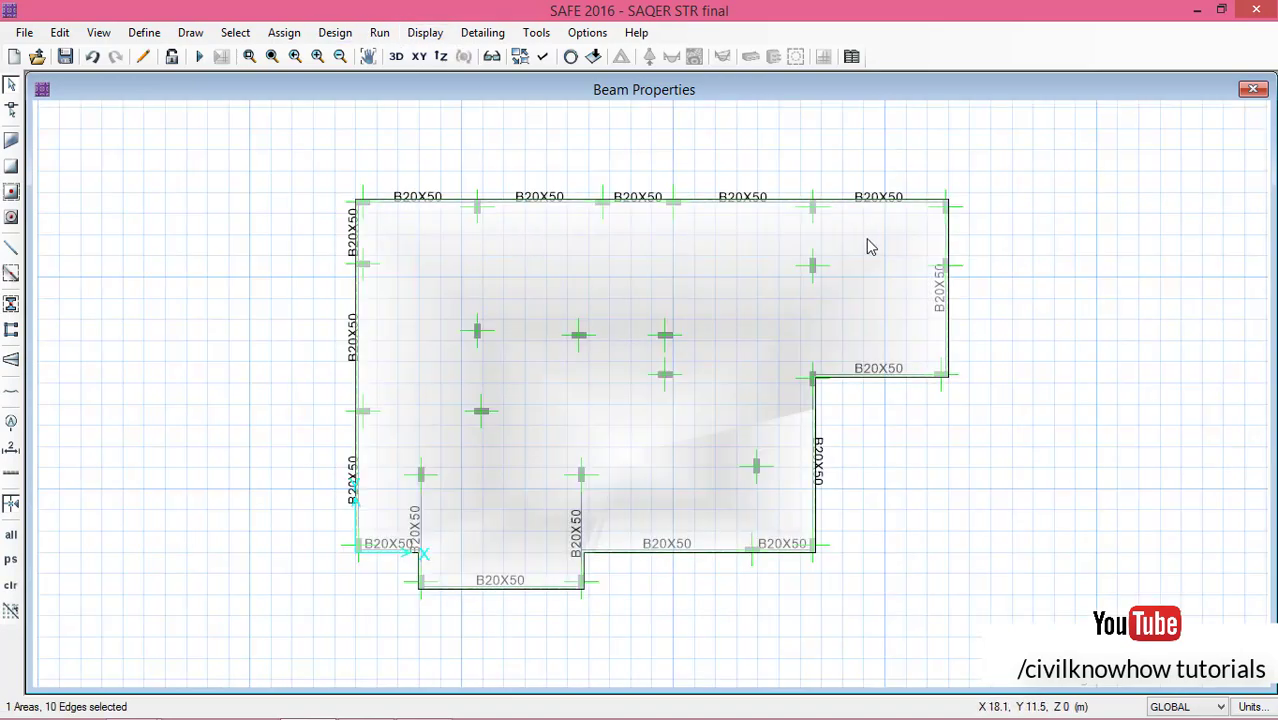
- Assign the SLAB220 slab property to the selected slab area and view the model in 3D
click(285, 33)
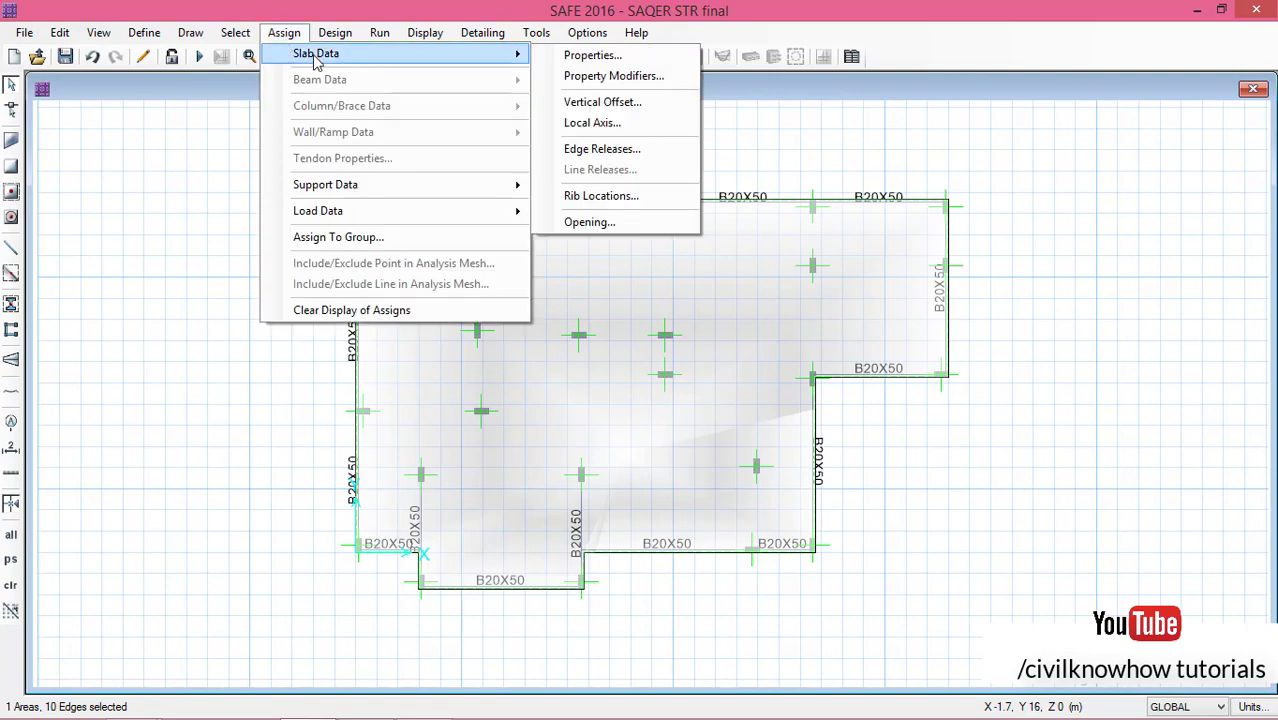
click(294, 39)
click(292, 36)
click(292, 36)
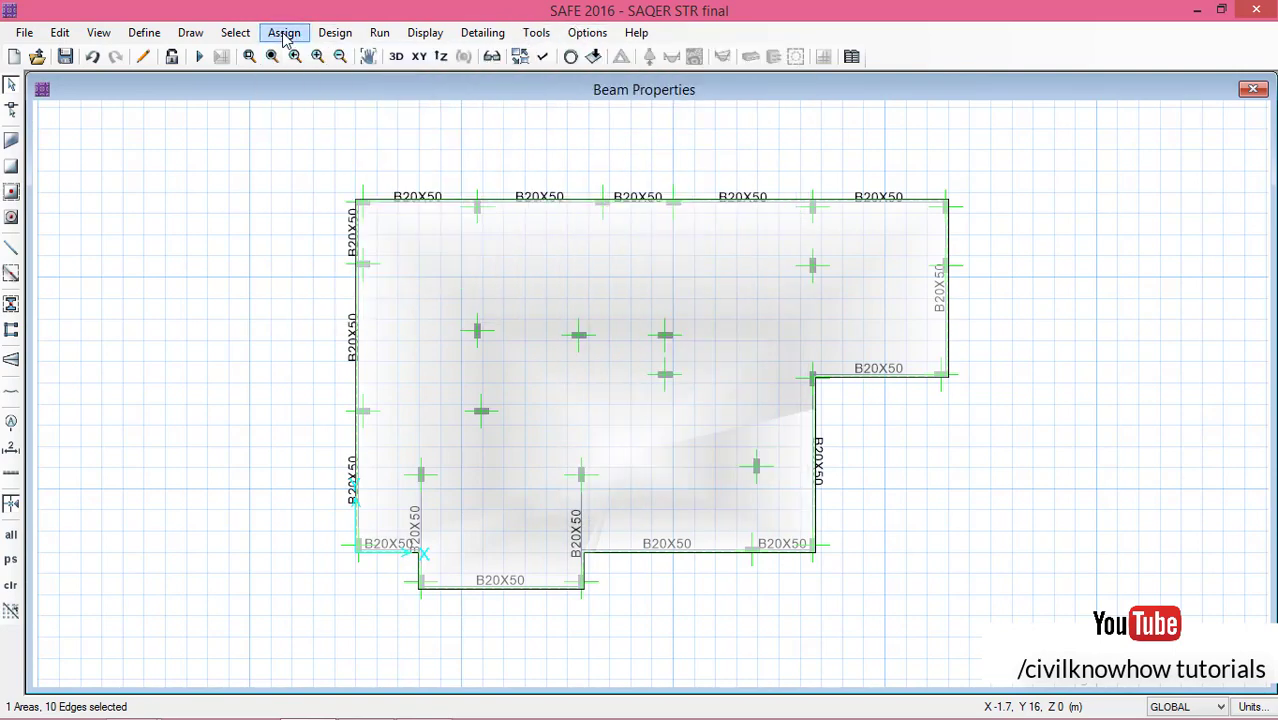
click(292, 36)
mouse_move(322, 58)
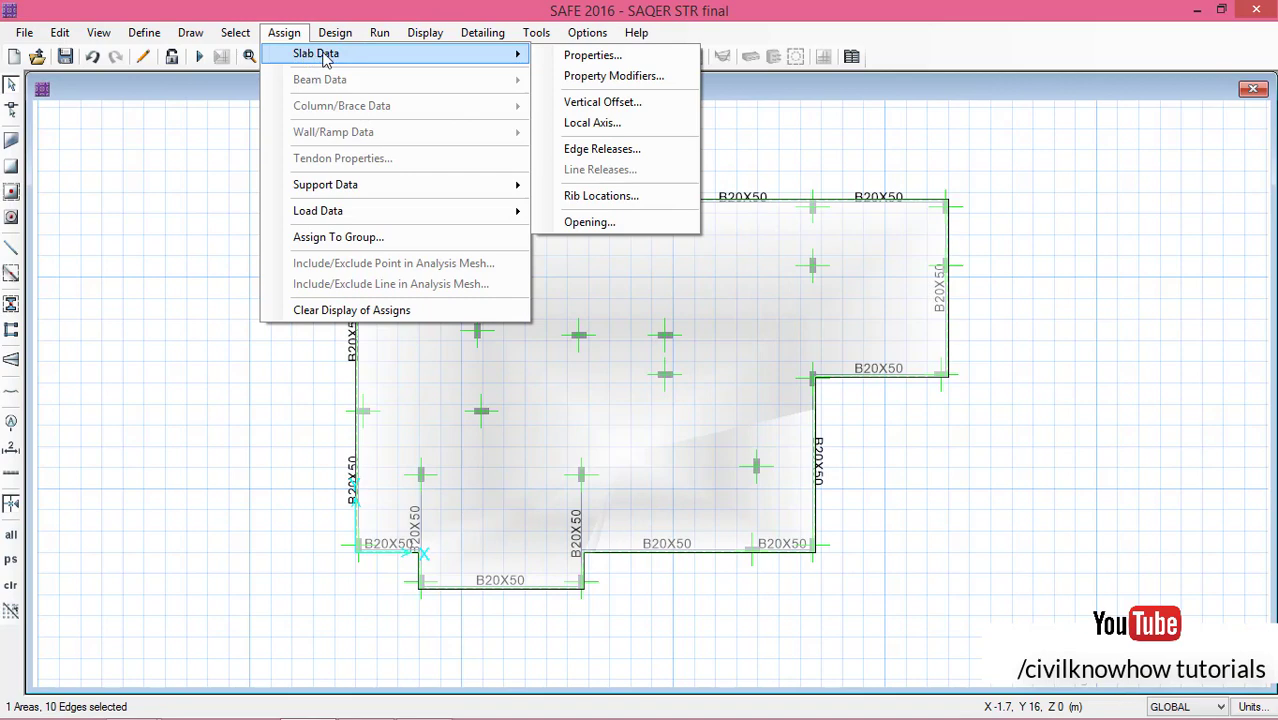
click(592, 57)
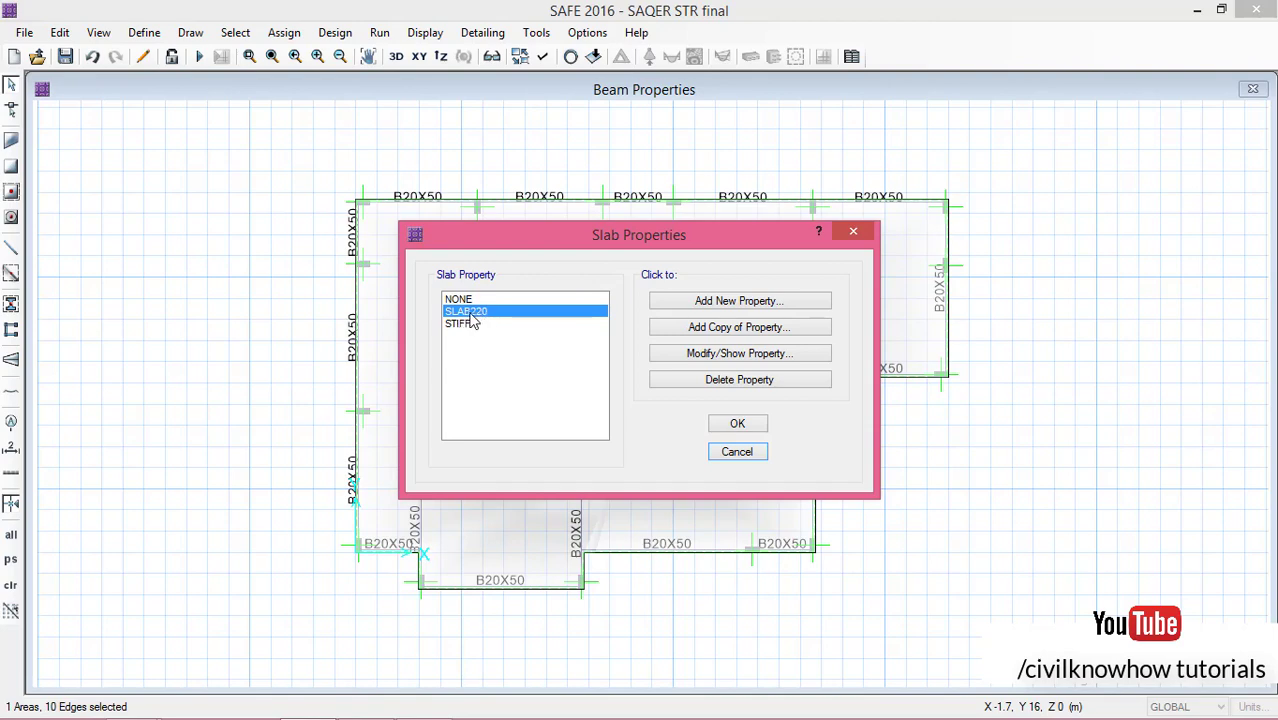
click(738, 425)
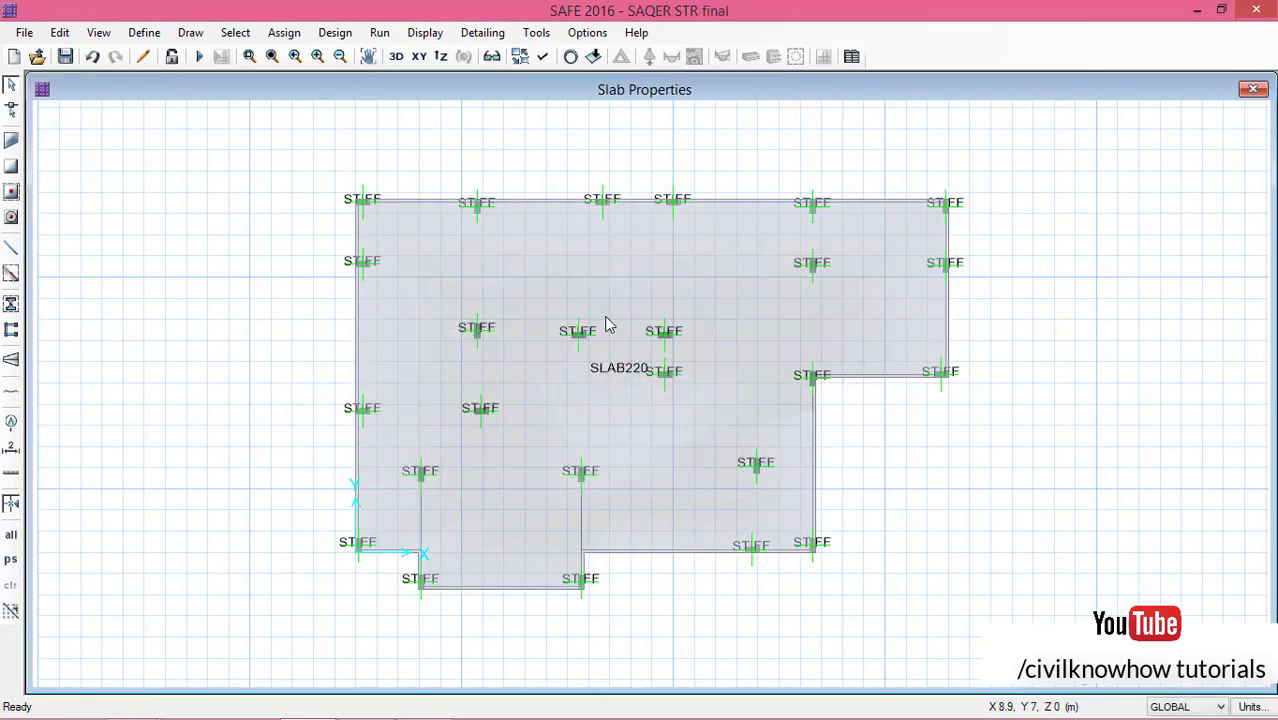
click(396, 57)
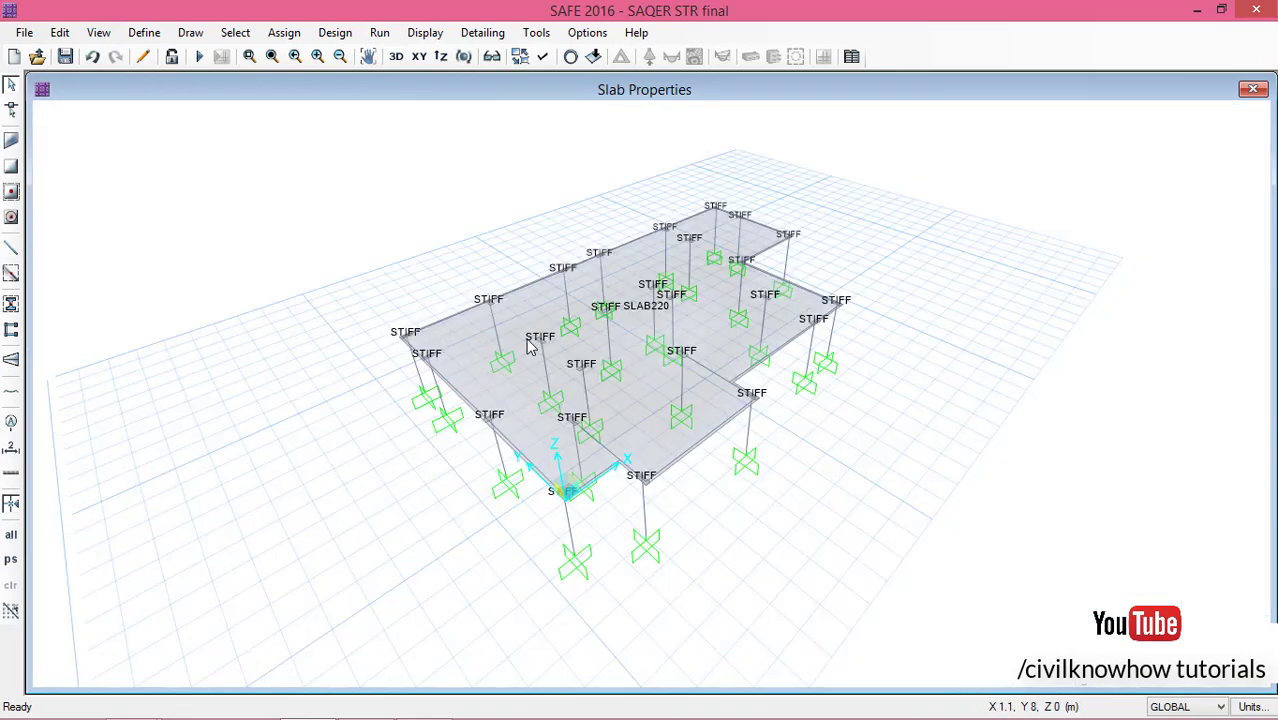
- Enable Extrude View in the display options to show solid slab, beams and columns
click(98, 33)
click(168, 133)
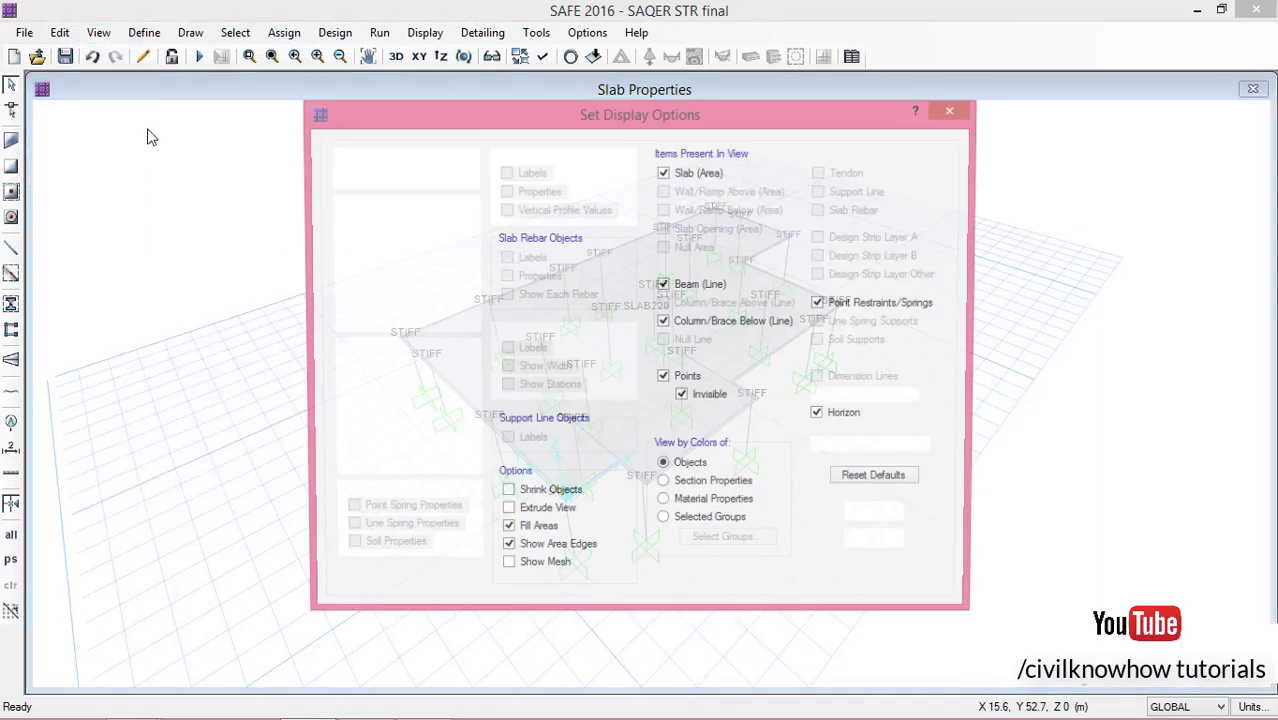
click(520, 516)
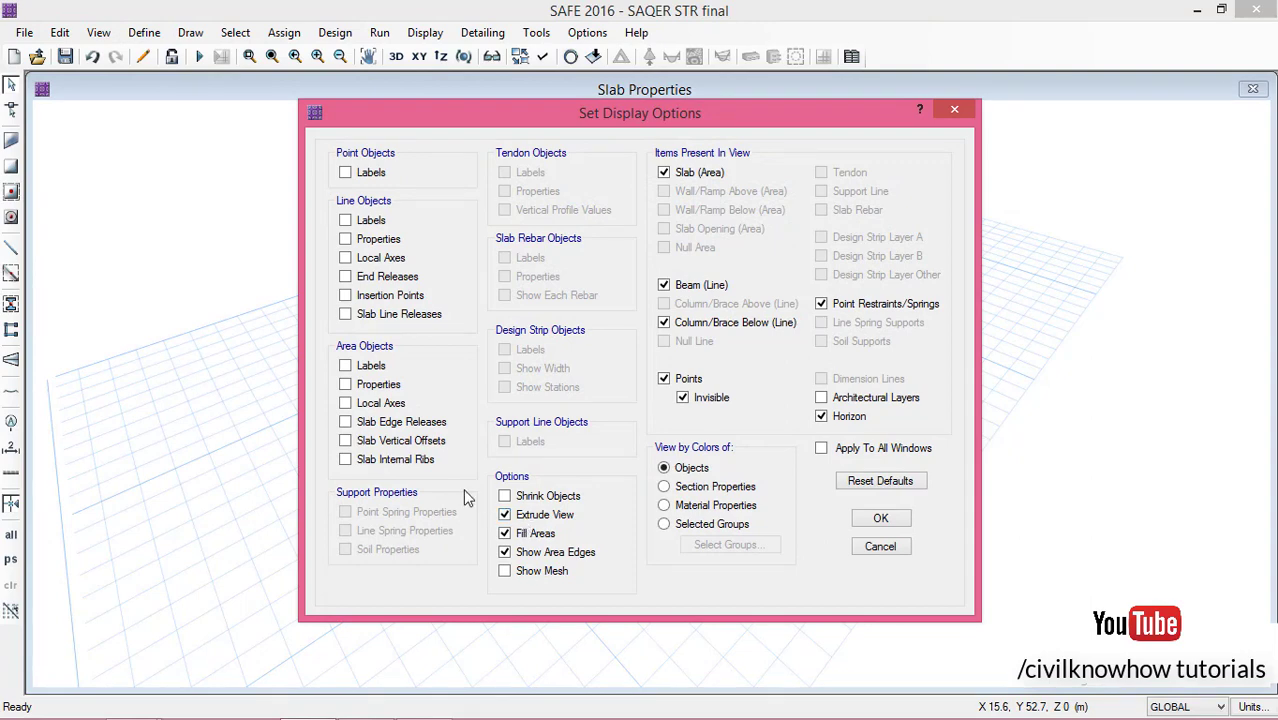
click(872, 517)
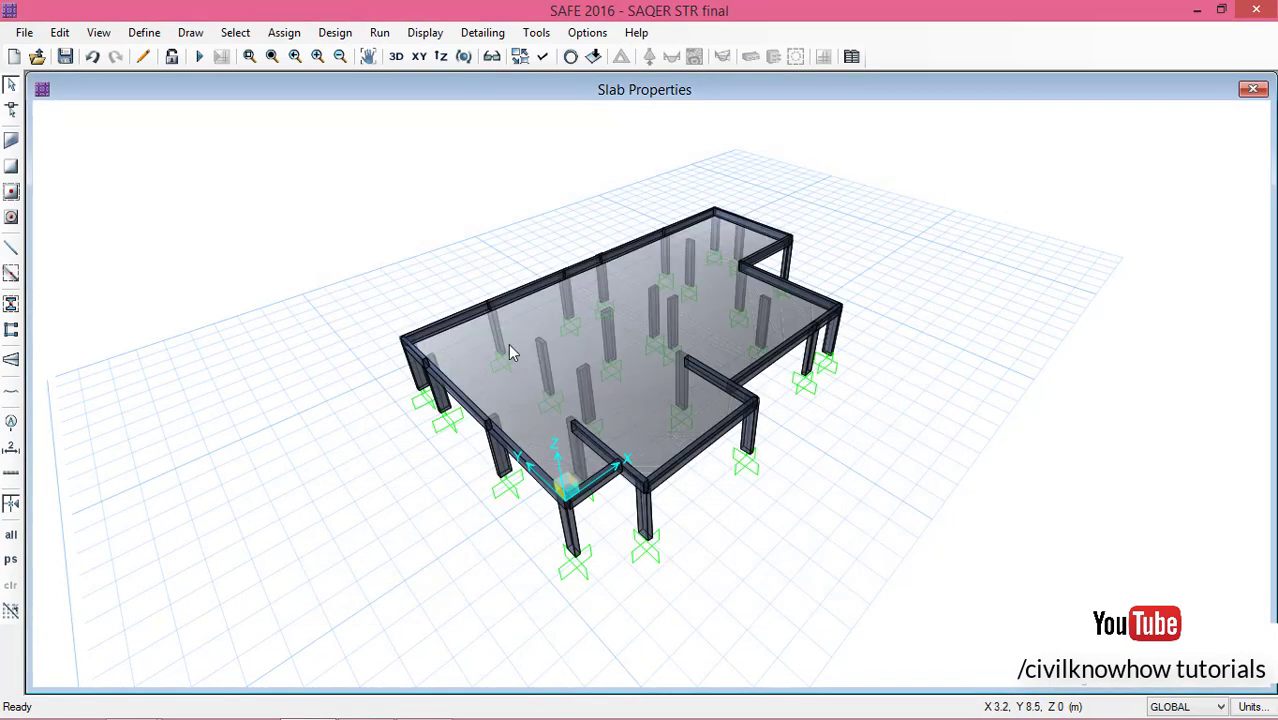